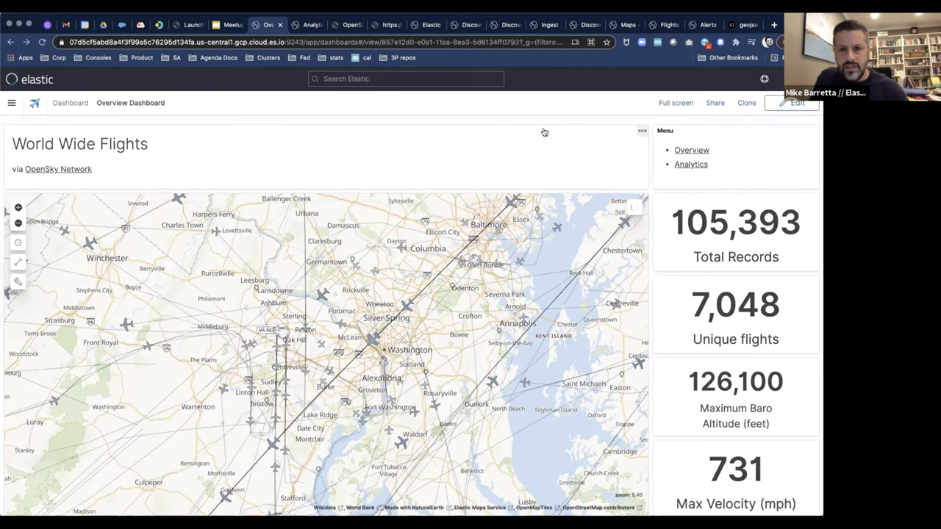
- Review the Overview Dashboard's time range options, flight metrics, Flights over time chart and Flights Search table
click(536, 130)
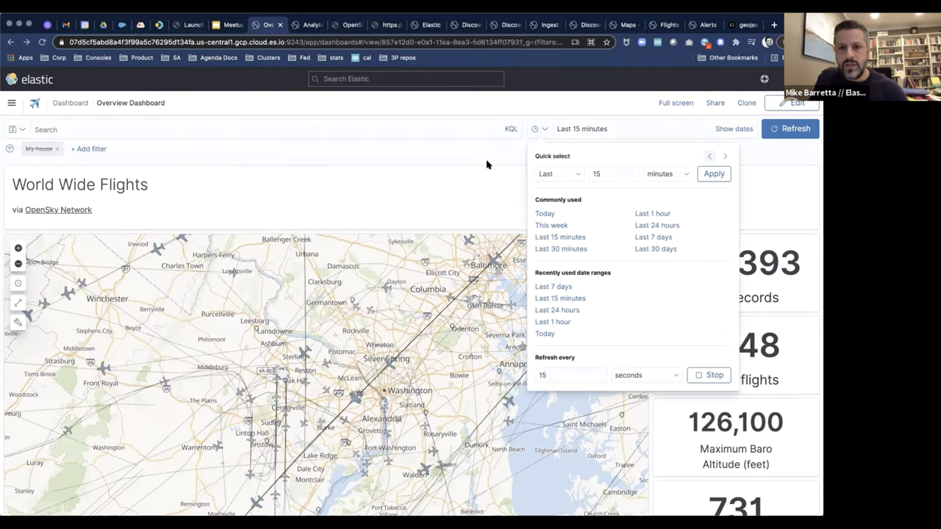
scroll(610, 305, down, 2)
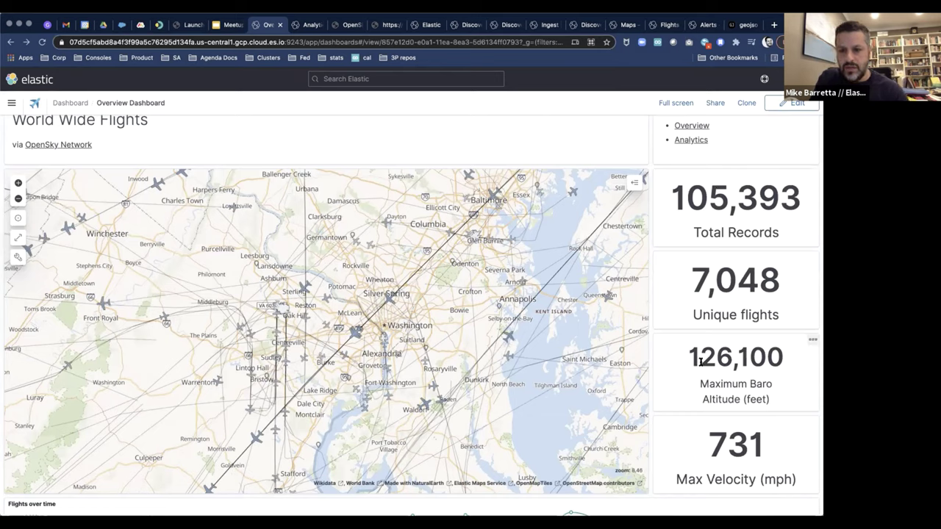
scroll(649, 373, down, 3)
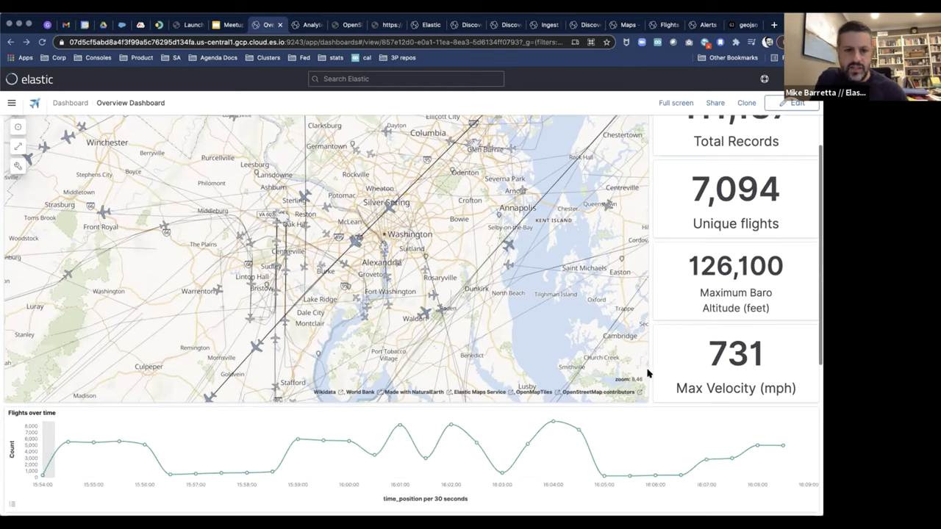
scroll(484, 351, down, 5)
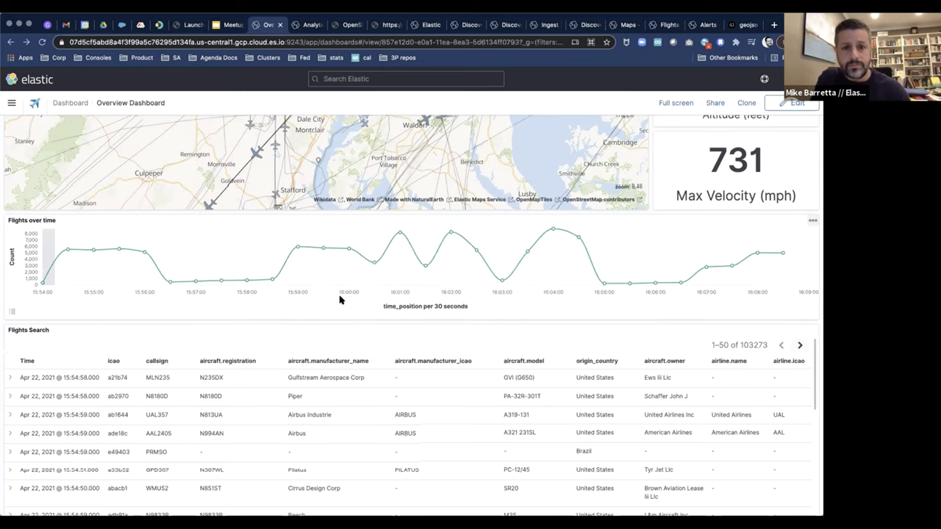
scroll(358, 280, up, 5)
- Open the Analytic Dashboard and examine the charts of flights by operator and manufacturer over time and the donut charts
click(294, 25)
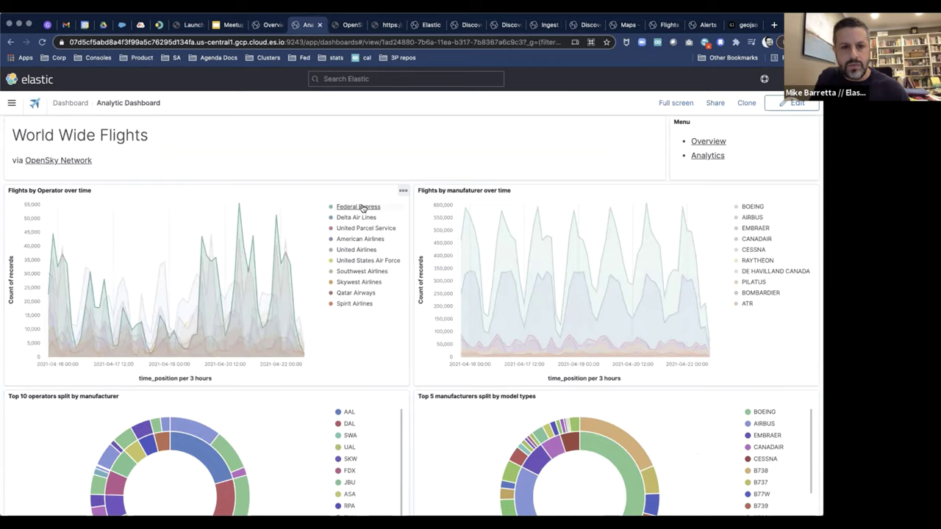
scroll(515, 158, up, 2)
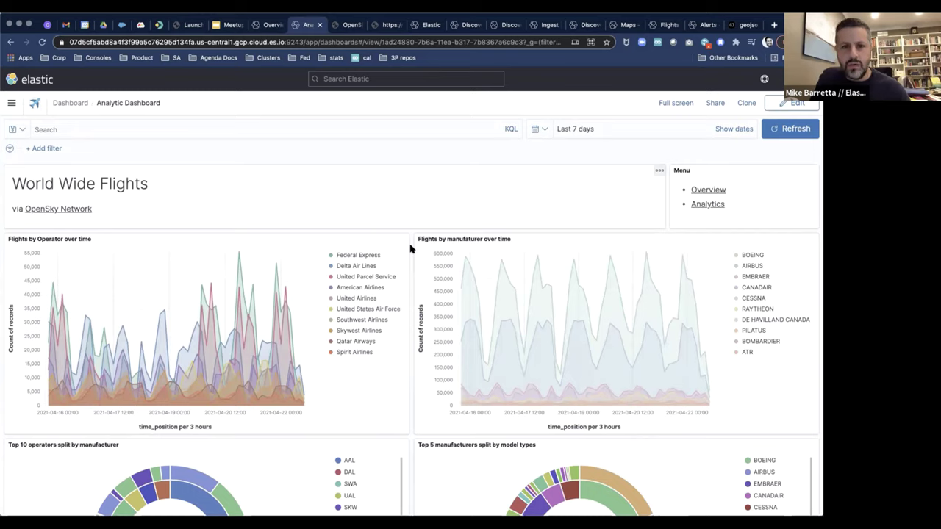
scroll(331, 237, down, 3)
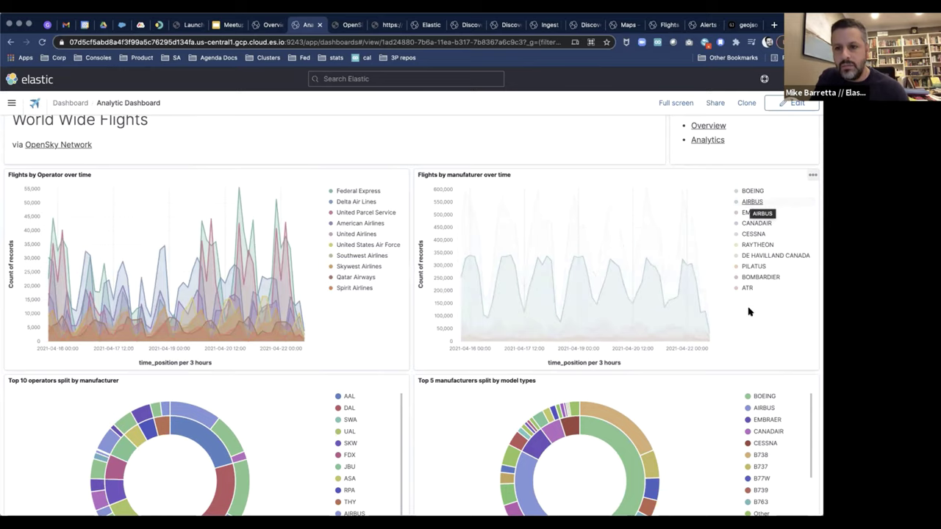
scroll(749, 313, down, 1)
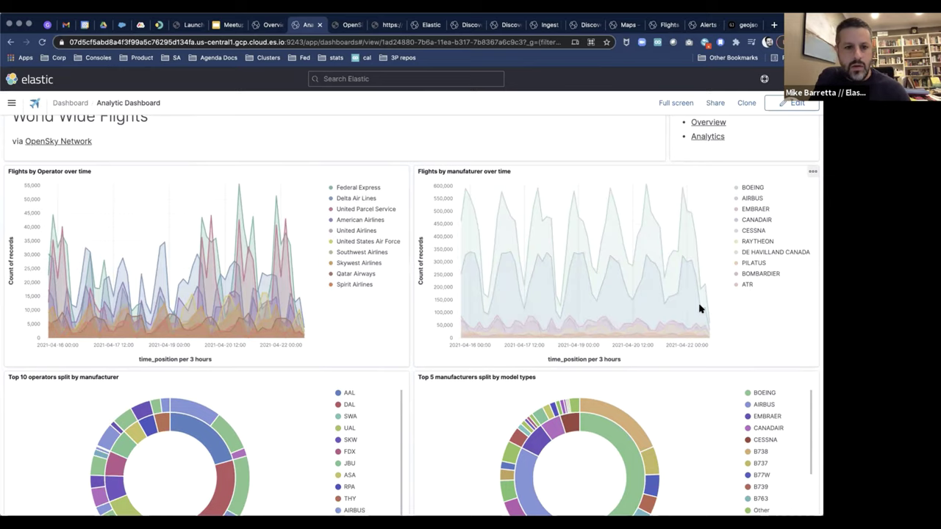
scroll(700, 309, down, 5)
mouse_move(208, 284)
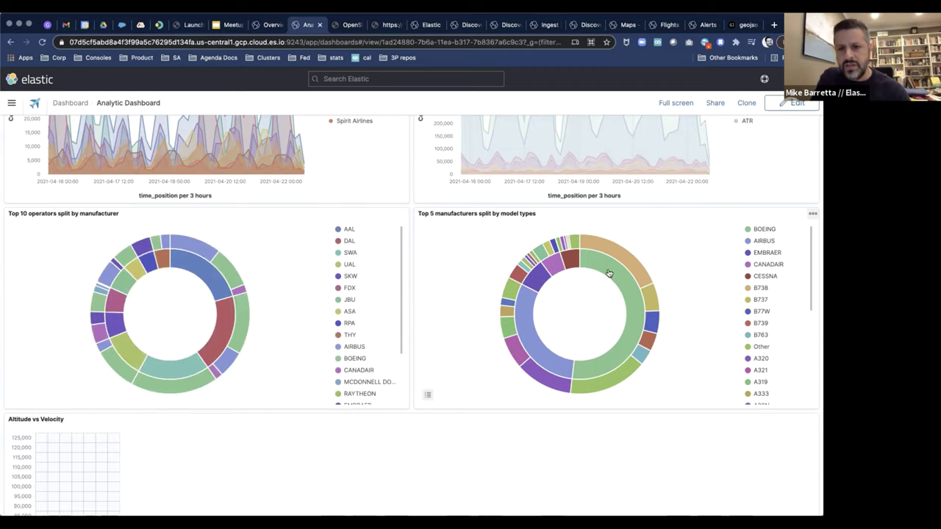
mouse_move(609, 273)
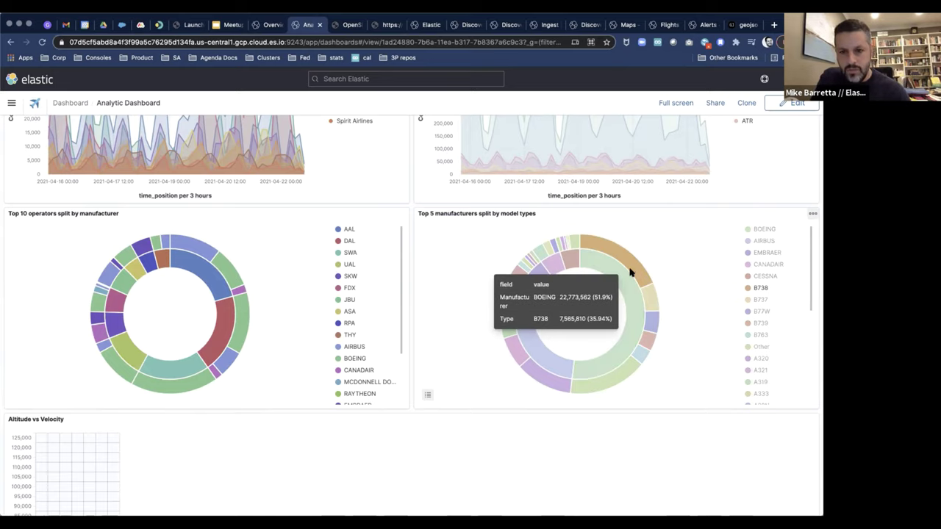
click(630, 273)
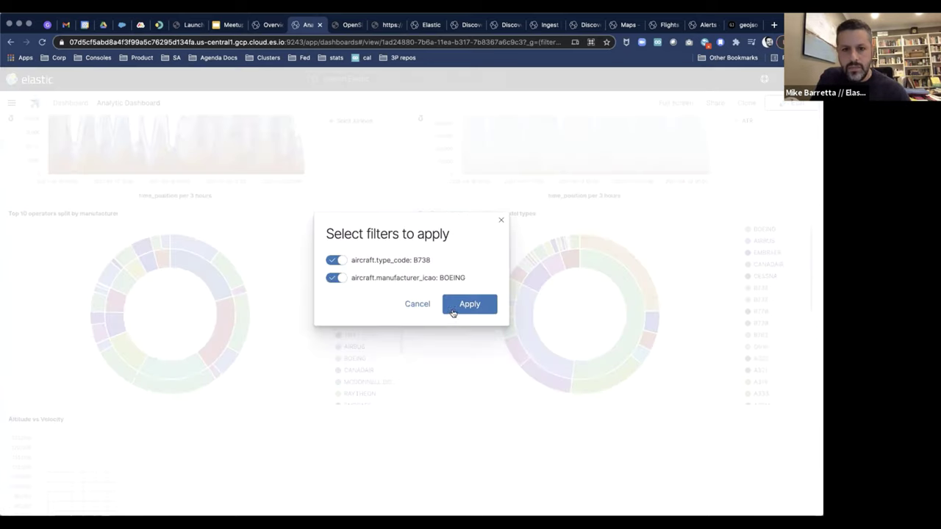
click(555, 274)
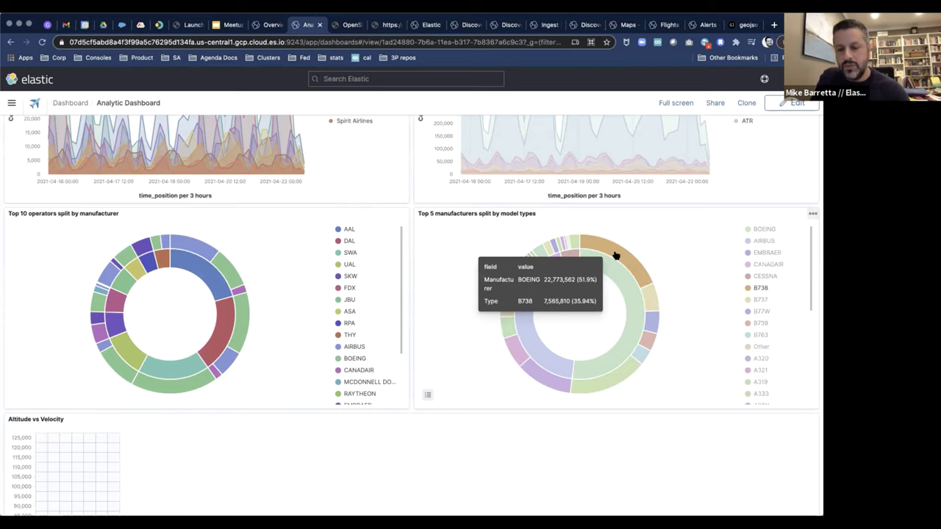
- Filter the dashboard to the manufacturer EMBRAER from the donut chart of top 5 manufacturers split by model types
mouse_move(566, 247)
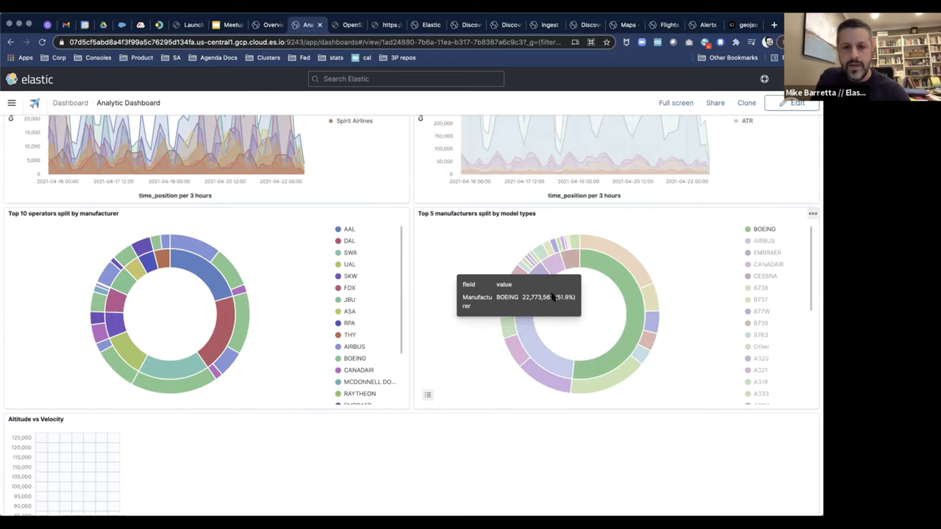
mouse_move(534, 282)
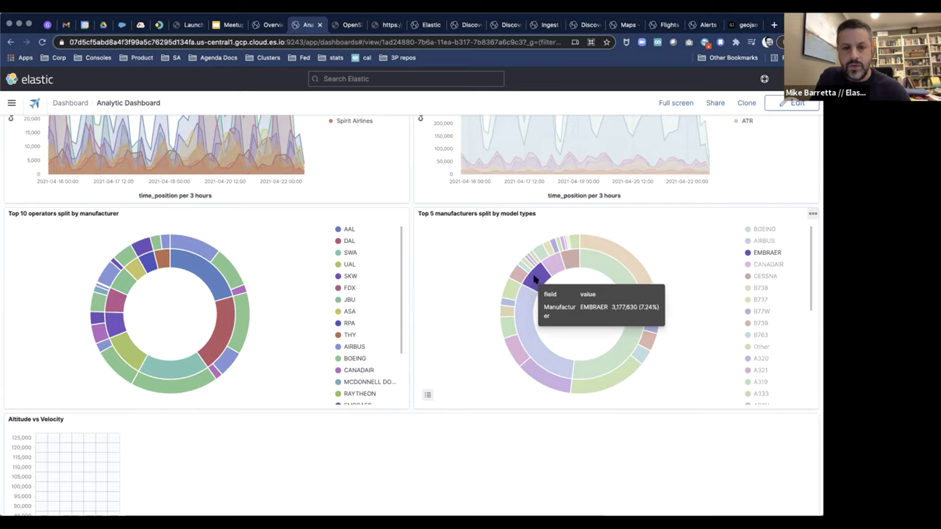
click(535, 278)
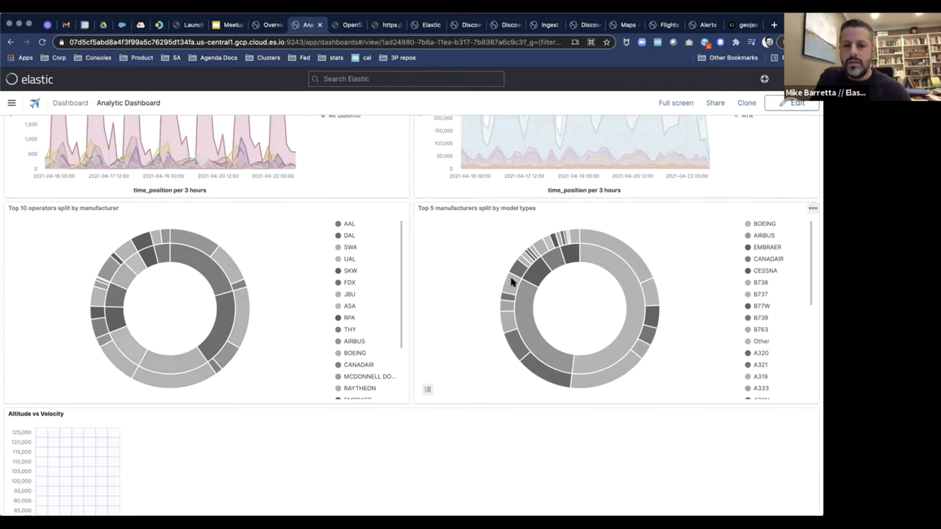
- Examine the filtered operator and manufacturer charts and the applied aircraft.manufacturer_icao filter
scroll(484, 258, up, 2)
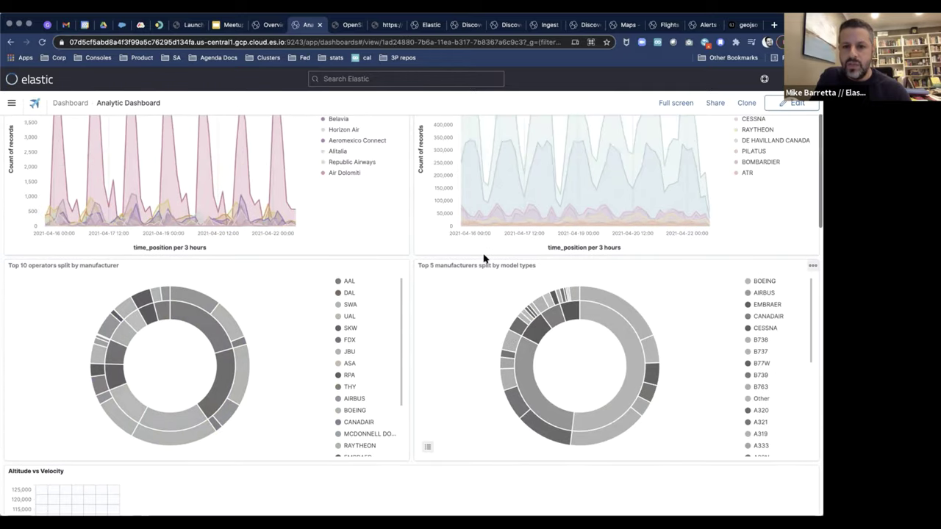
scroll(484, 258, up, 5)
scroll(485, 256, down, 2)
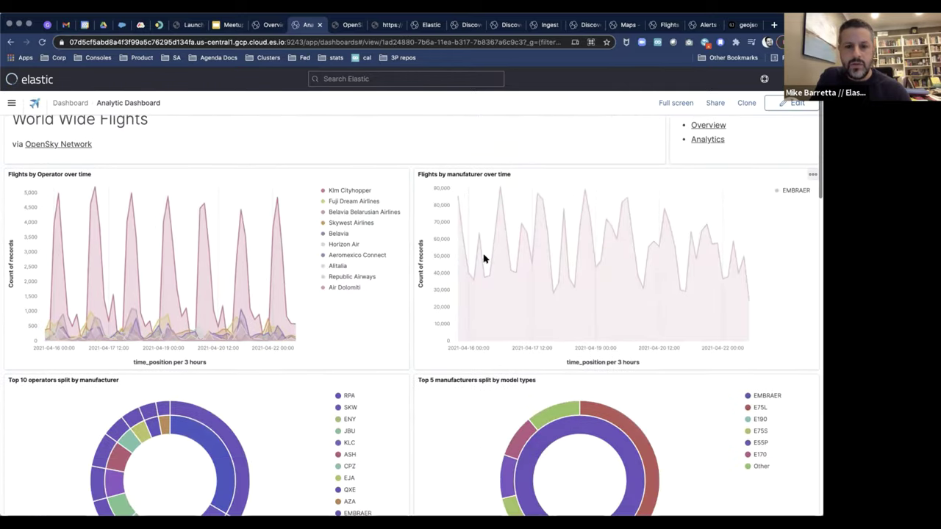
scroll(420, 250, down, 4)
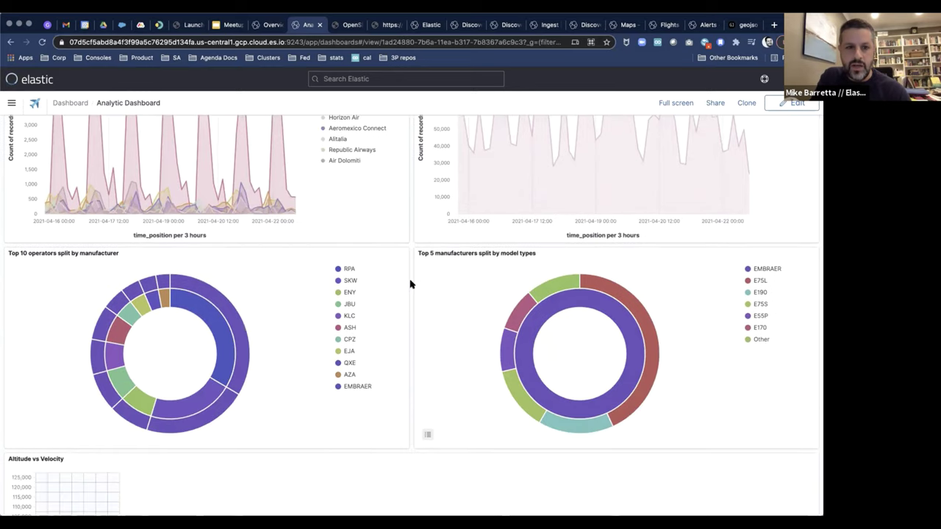
scroll(409, 283, up, 5)
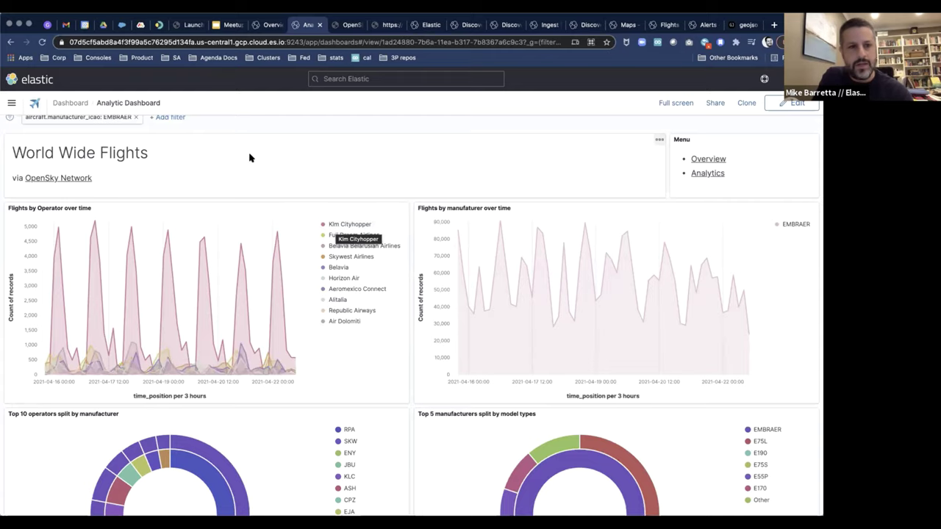
scroll(204, 158, up, 1)
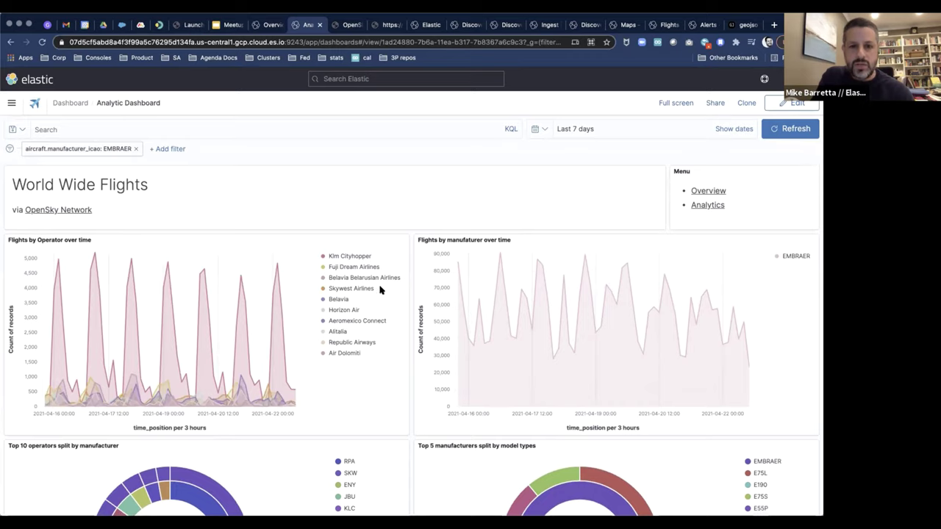
- Inspect the Altitude vs Velocity heatmap, including its fastest cells, and the aircraft type heatmaps by altitude and velocity
scroll(383, 317, down, 5)
scroll(384, 318, down, 1)
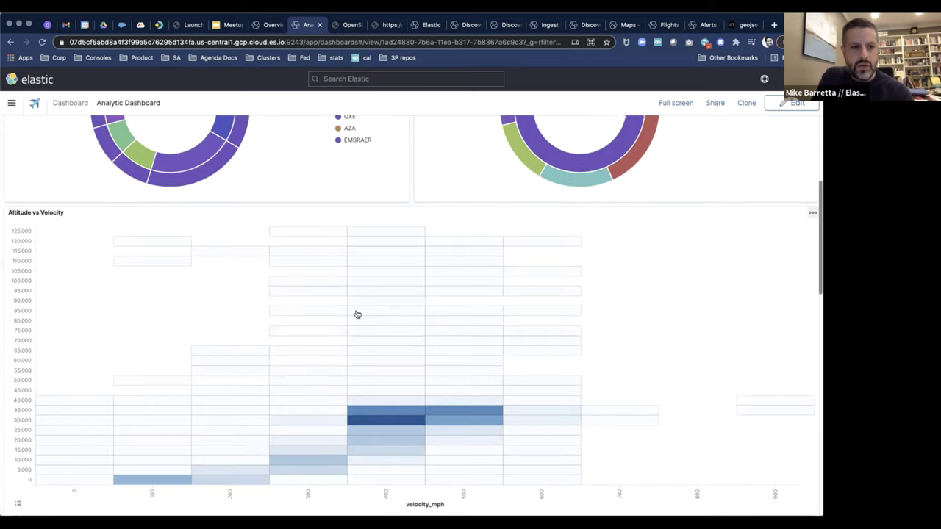
scroll(399, 336, down, 2)
scroll(317, 313, up, 1)
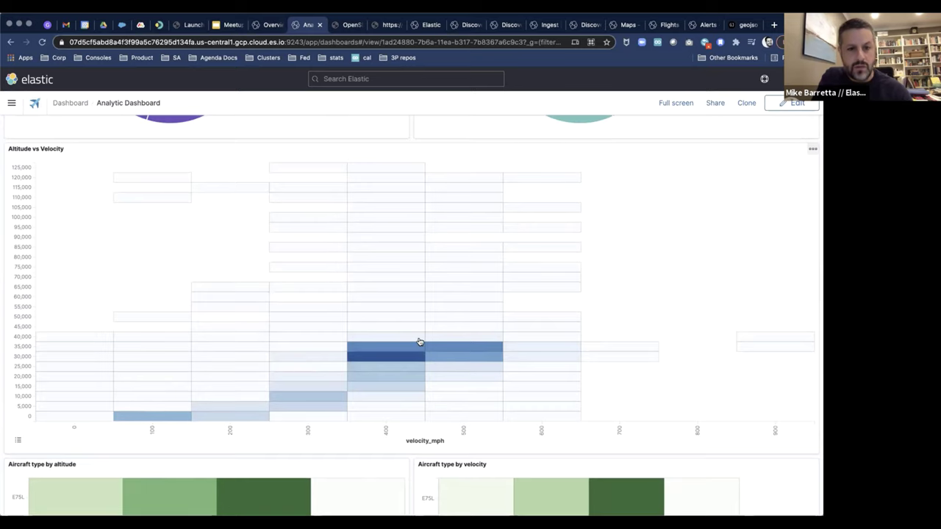
mouse_move(430, 350)
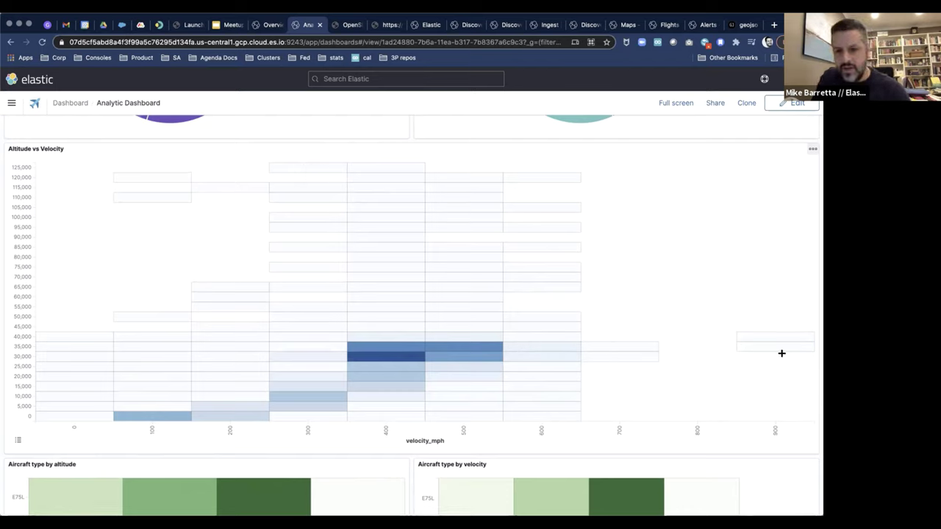
mouse_move(777, 342)
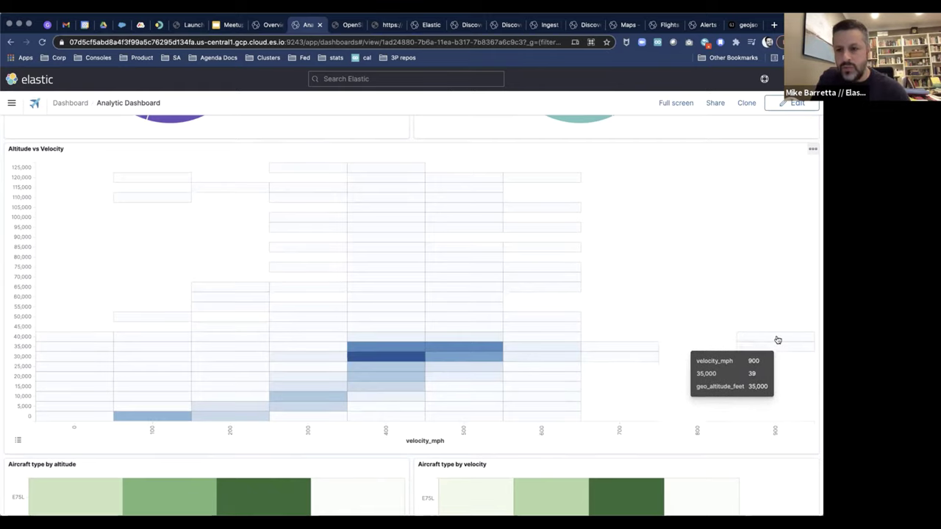
scroll(629, 331, down, 5)
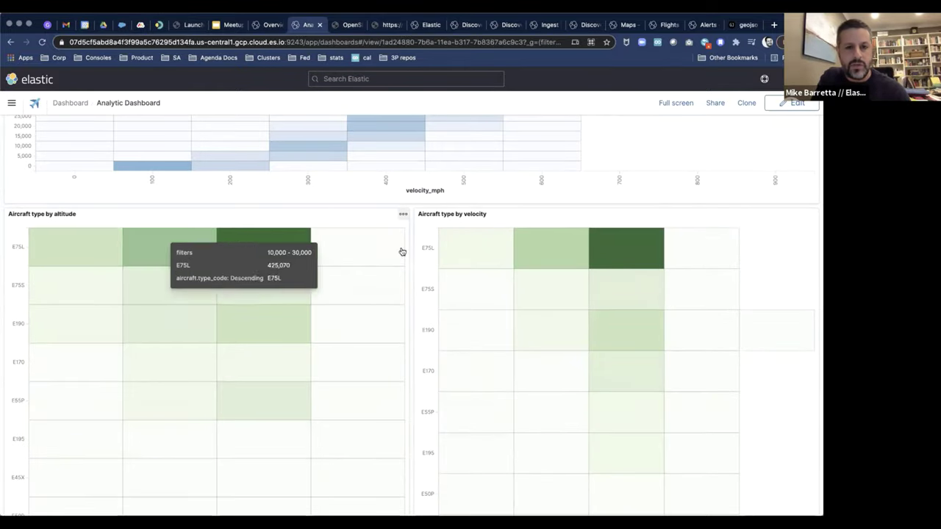
- Switch to the OpenSky Network API documentation and read the All State Vectors request parameters and response fields through to Limitations
click(345, 25)
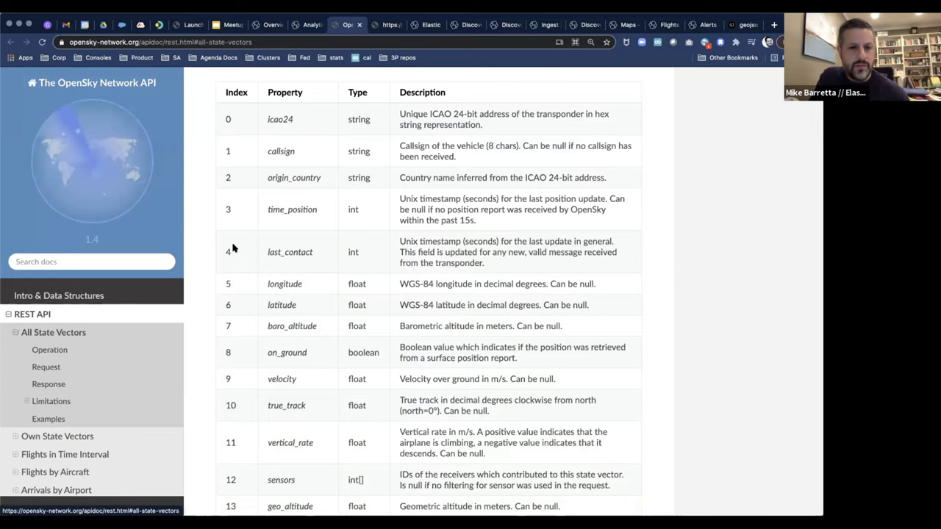
scroll(233, 248, up, 5)
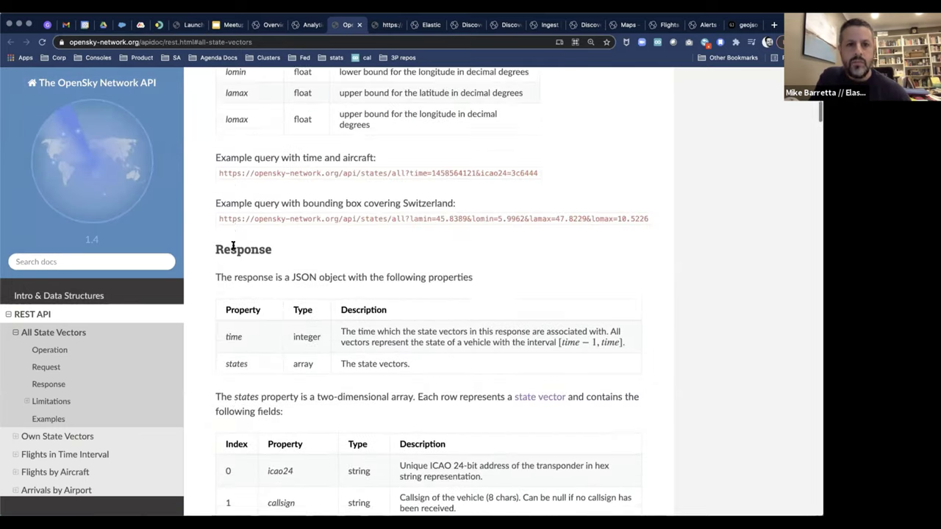
scroll(233, 247, up, 6)
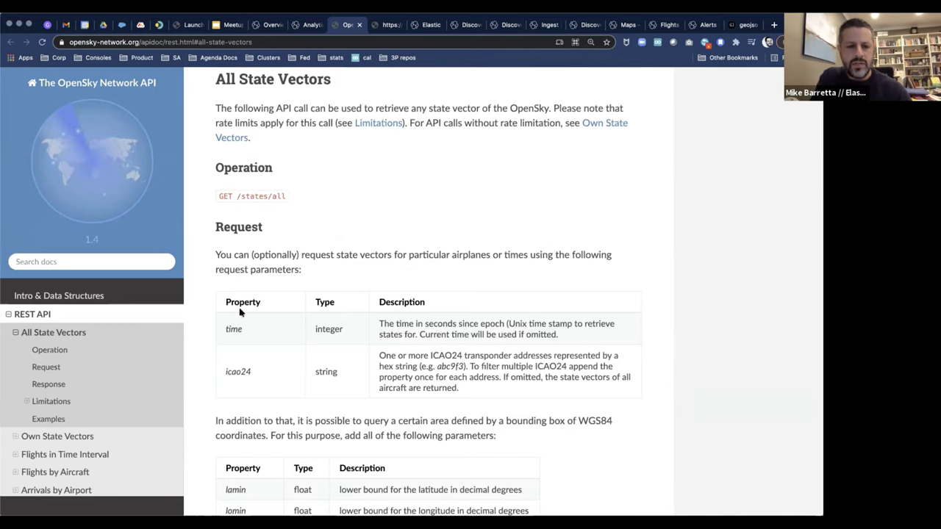
scroll(240, 312, down, 3)
scroll(240, 312, down, 5)
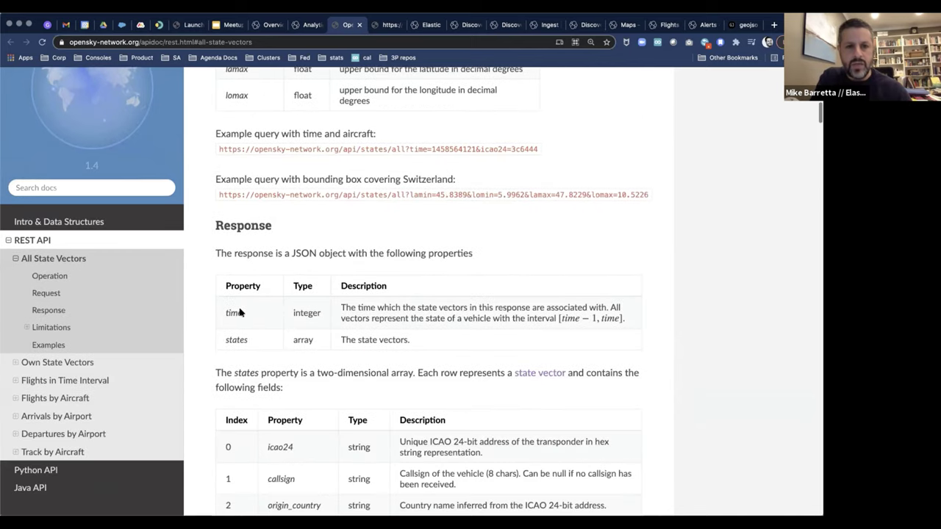
scroll(269, 177, down, 2)
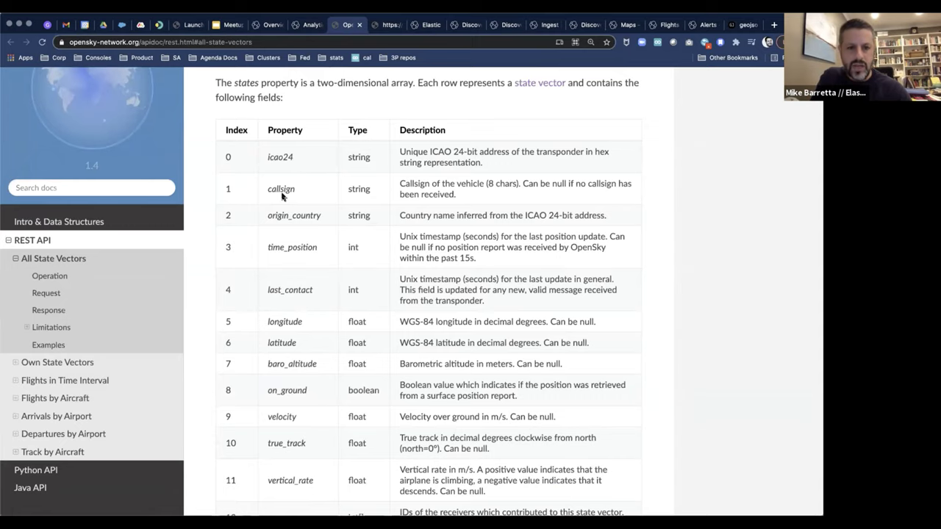
scroll(275, 243, down, 1)
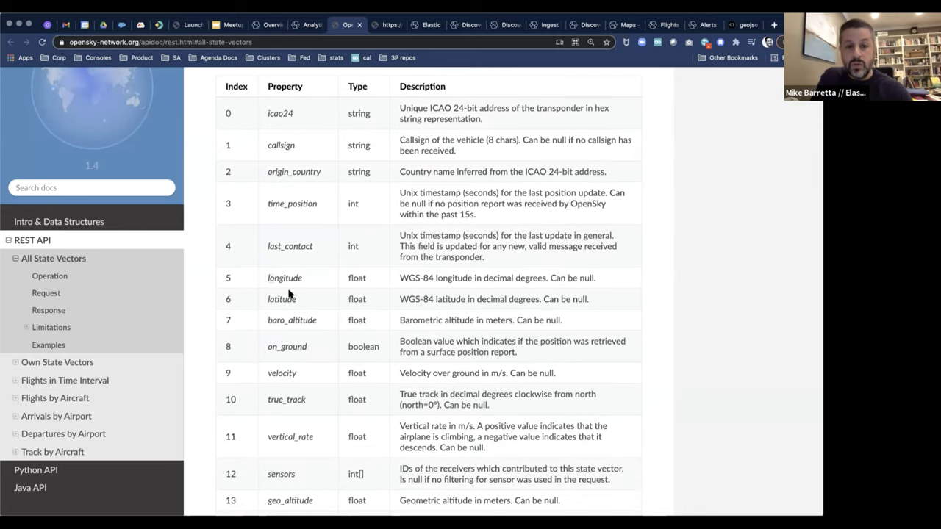
scroll(294, 298, down, 1)
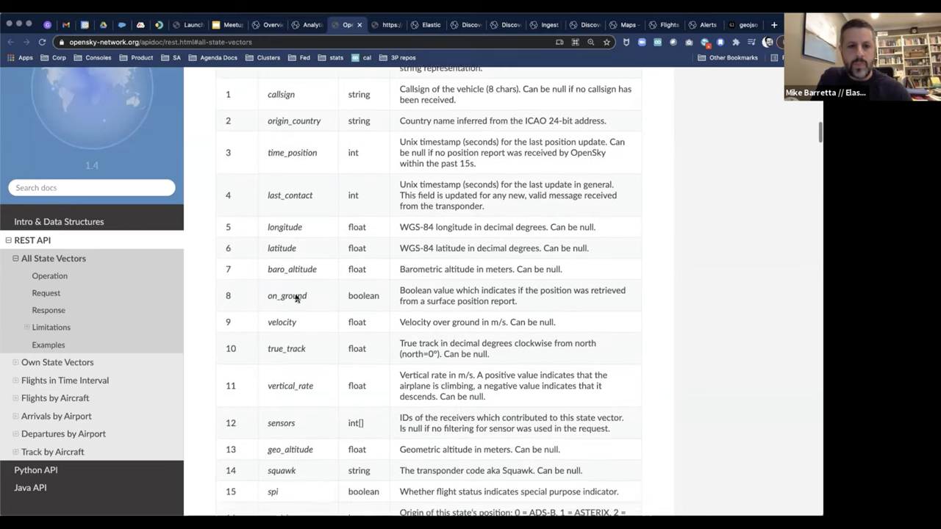
scroll(297, 298, down, 1)
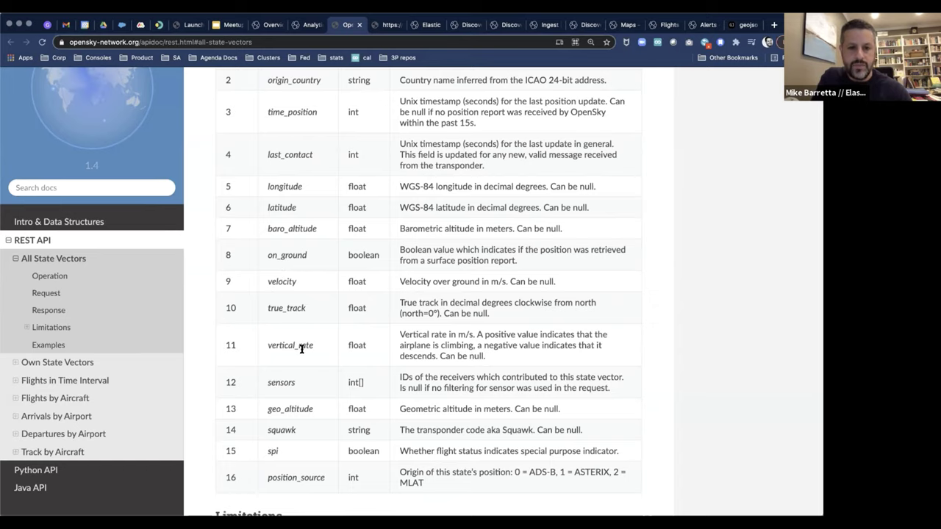
scroll(293, 391, down, 1)
scroll(270, 351, down, 2)
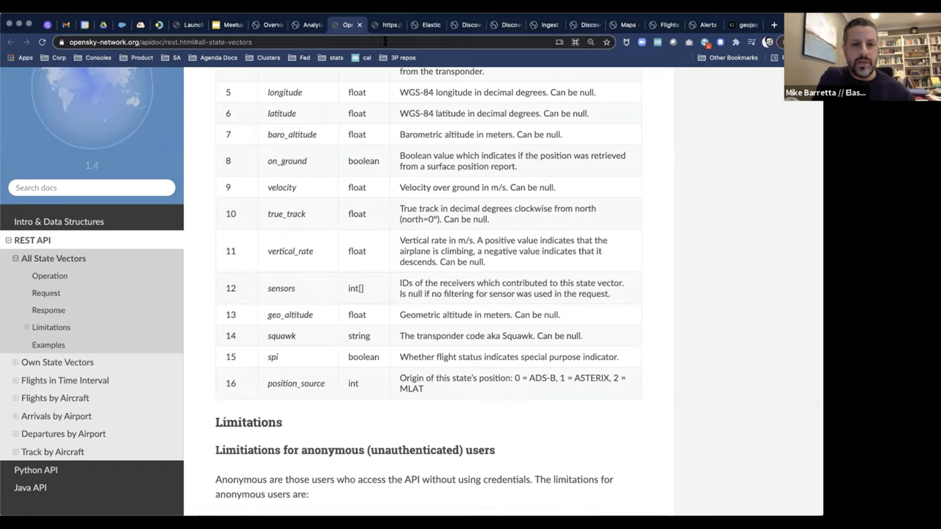
- Open the raw JSON response of the OpenSky states/all endpoint
click(388, 25)
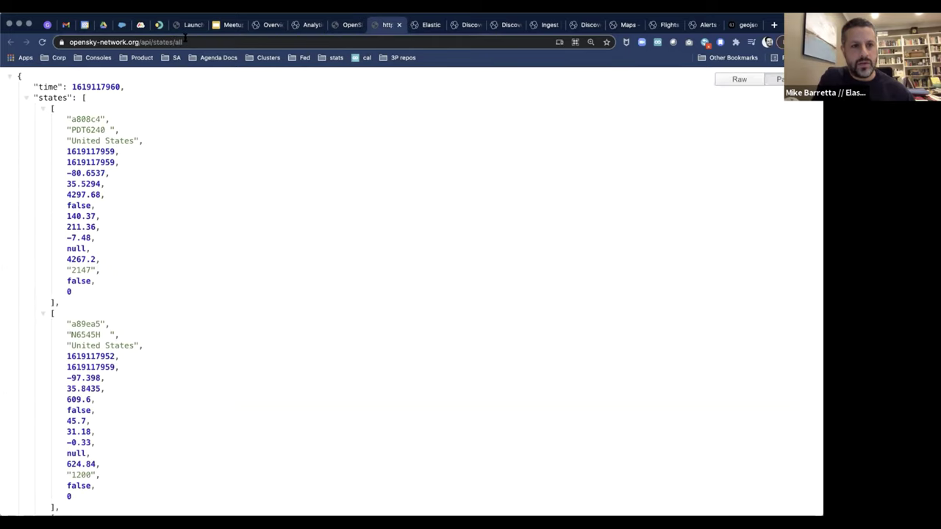
- Examine the structure of the states array in the OpenSky JSON response, checking its values against the API documentation's field table
click(196, 42)
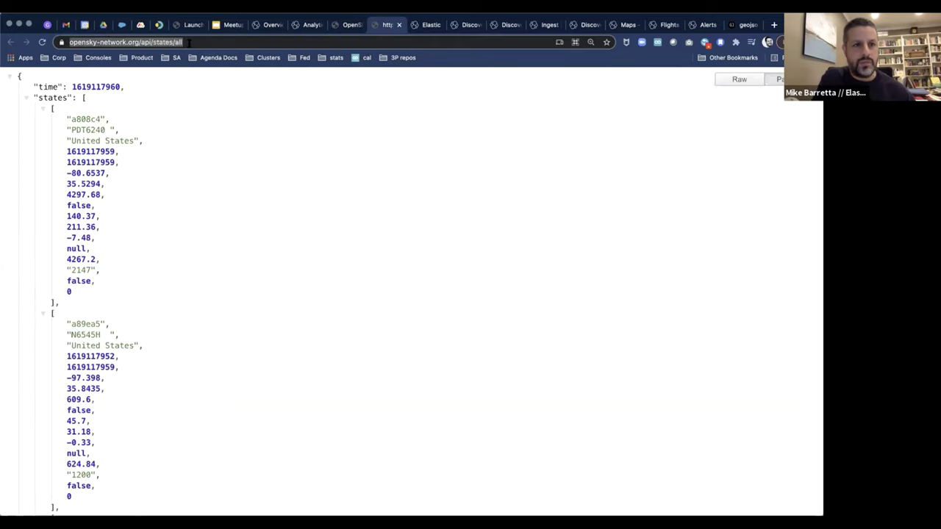
click(27, 98)
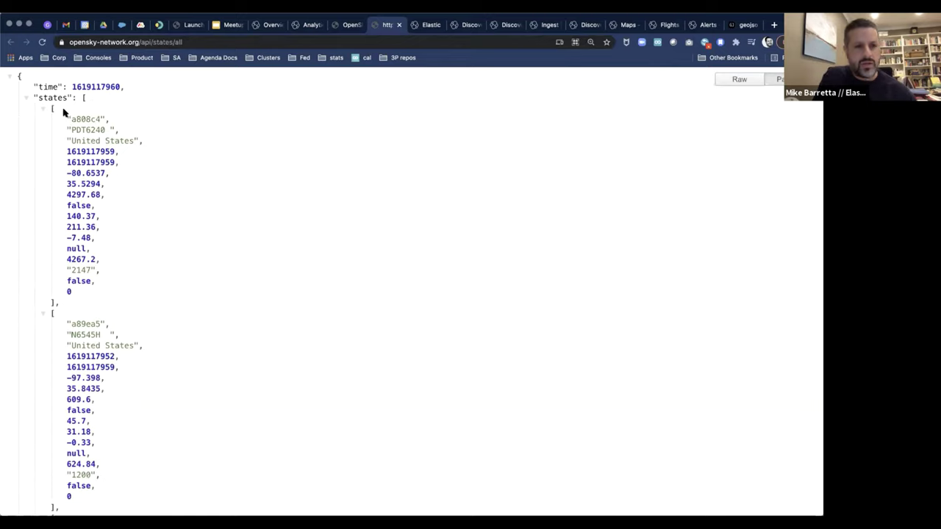
click(347, 25)
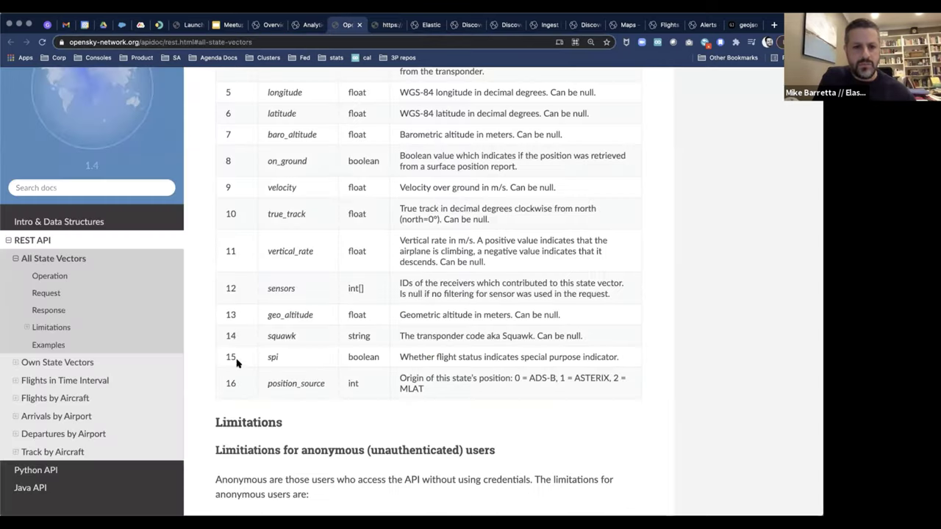
click(307, 25)
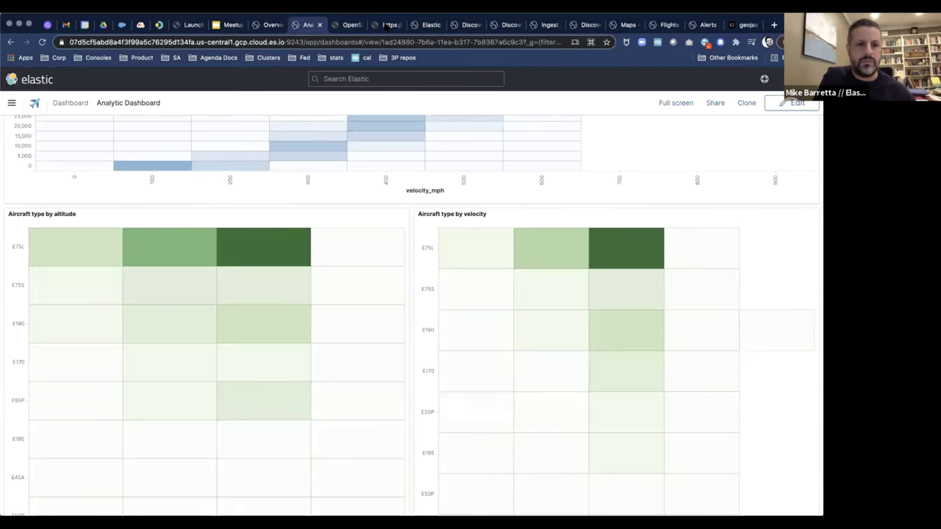
click(387, 25)
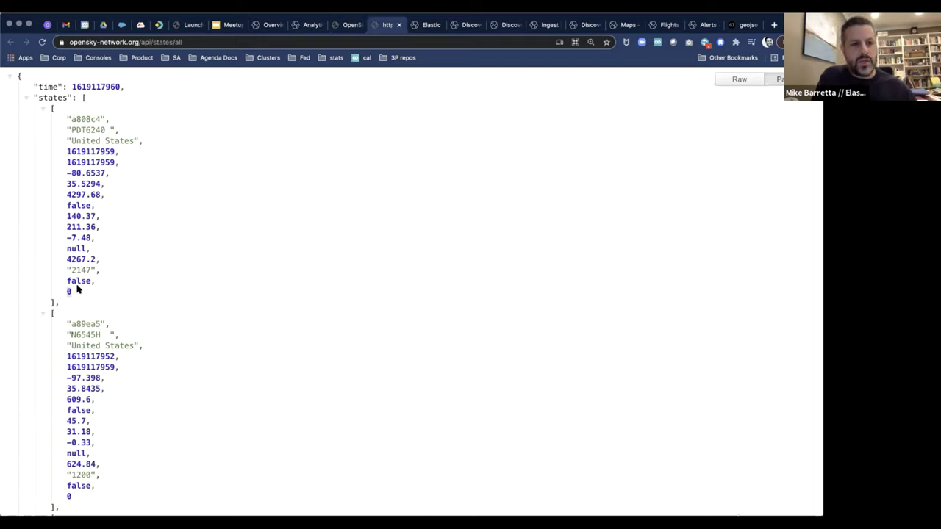
double_click(88, 151)
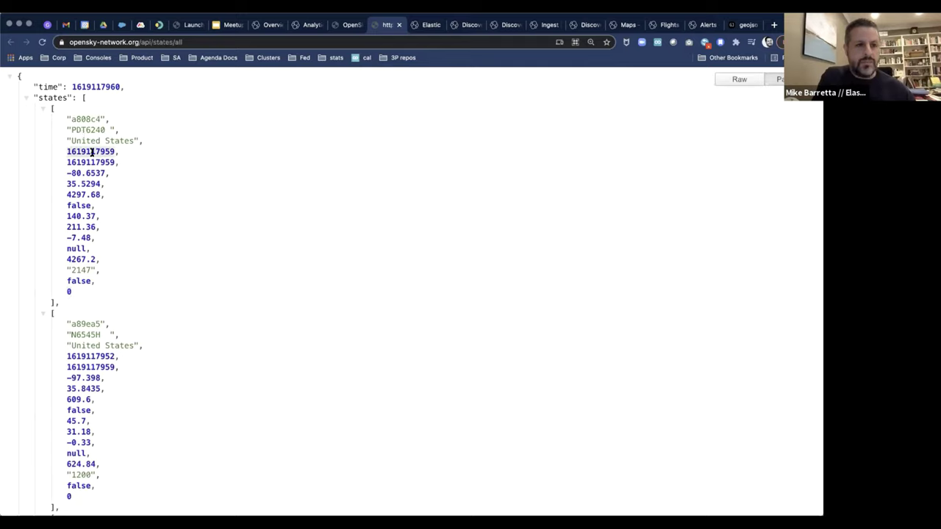
- Switch to the opensky-data Logstash pipeline, enlarge the page, and inspect the http_poller input's URL and polling schedule
click(423, 25)
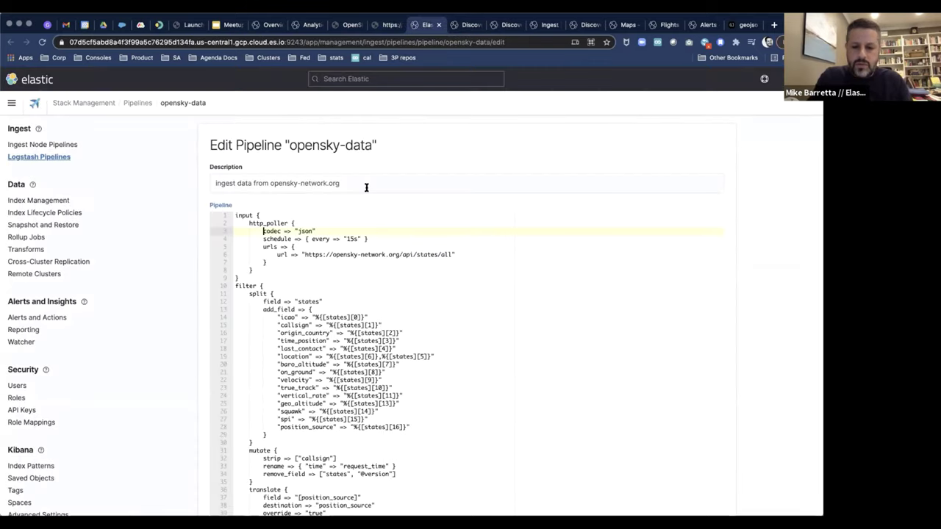
key(super+equal)
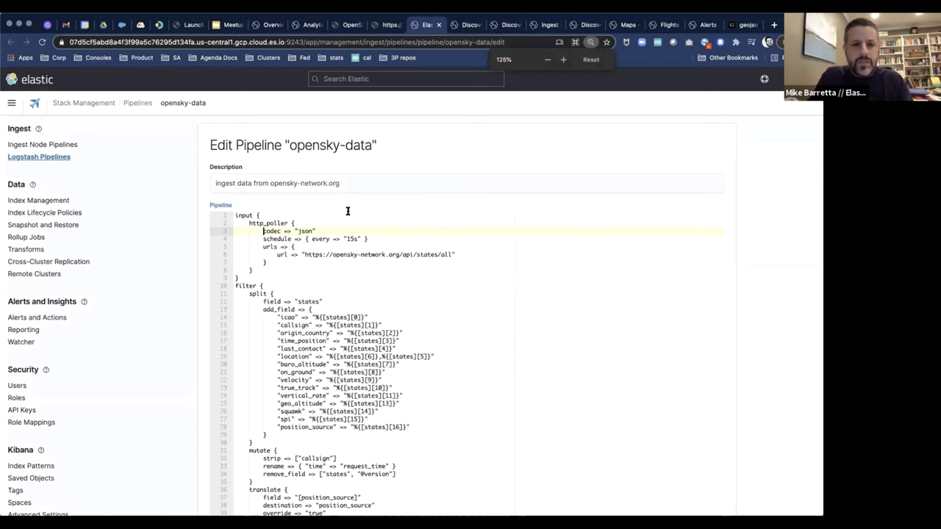
key(super+equal)
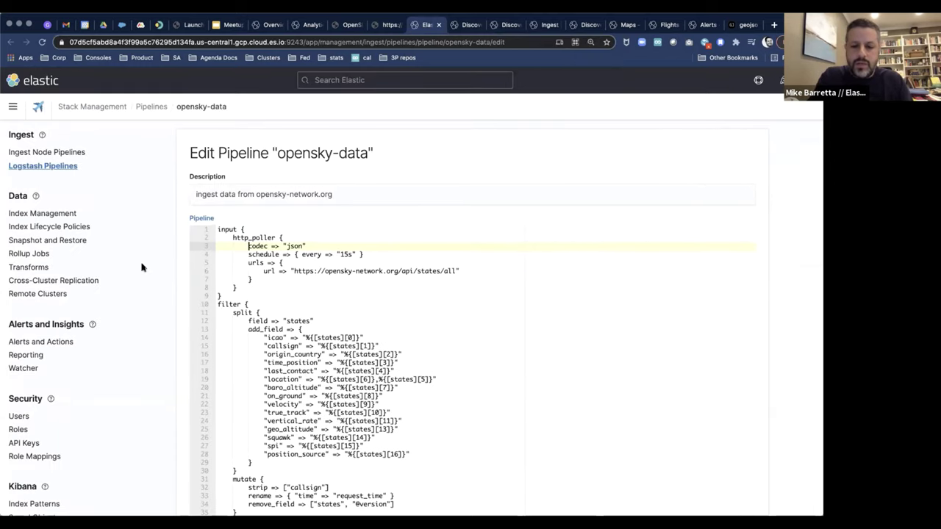
scroll(143, 265, down, 2)
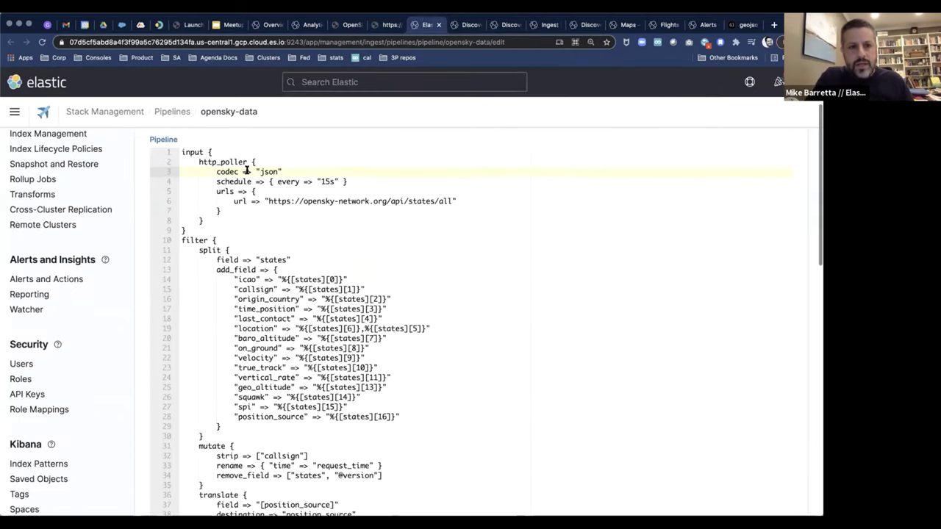
key(super+equal)
double_click(195, 152)
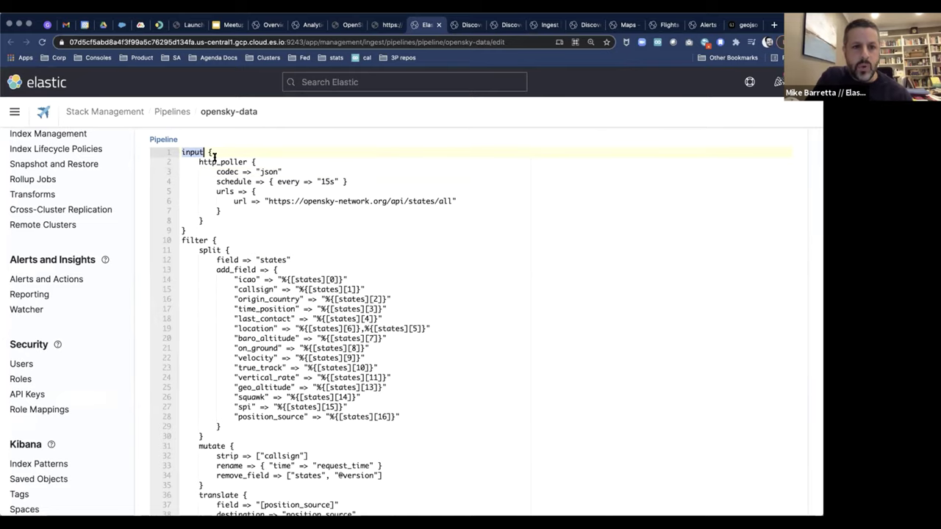
click(221, 161)
drag(267, 202, 455, 201)
double_click(322, 182)
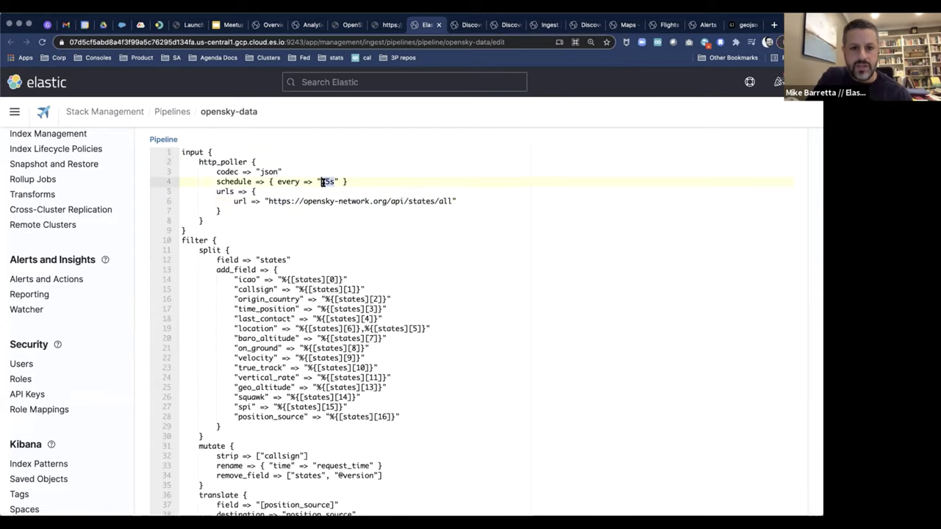
- Inspect the split filter on the states field and compare its icao mapping with the first array value in the raw JSON
click(200, 251)
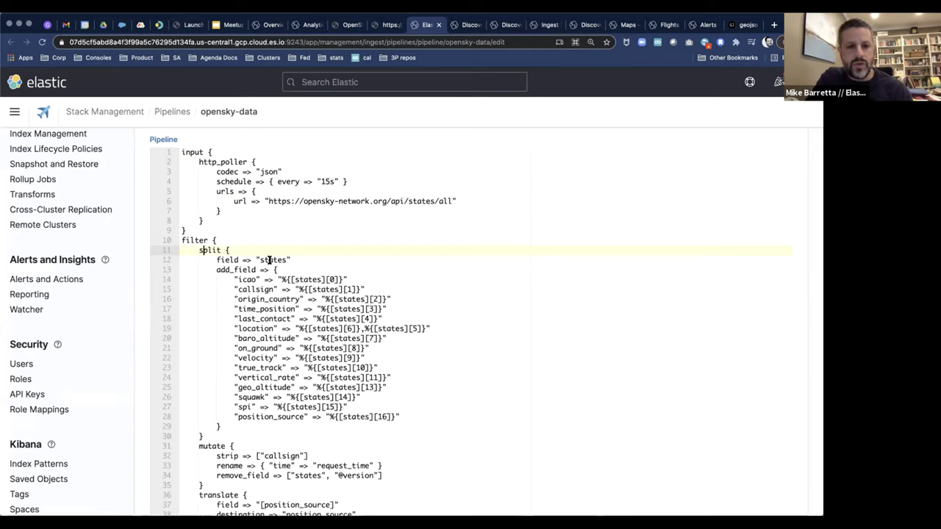
double_click(200, 253)
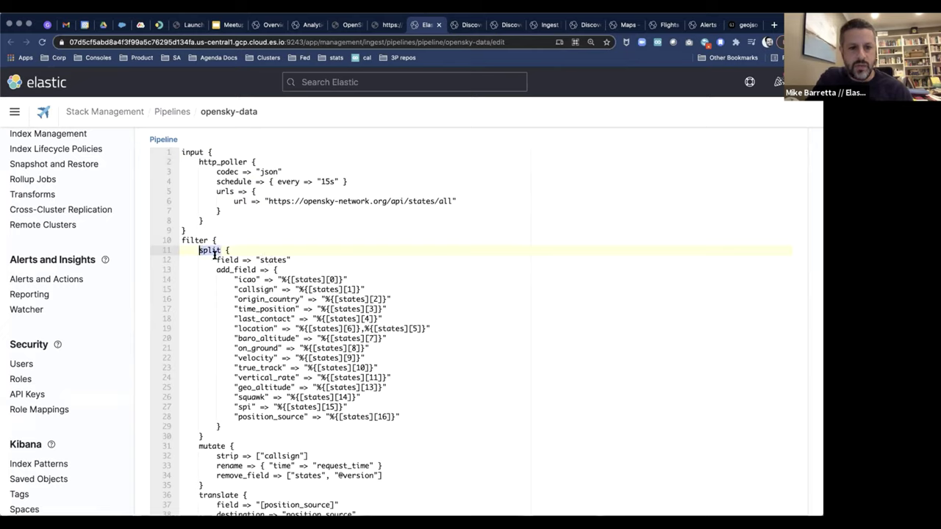
double_click(266, 260)
click(246, 279)
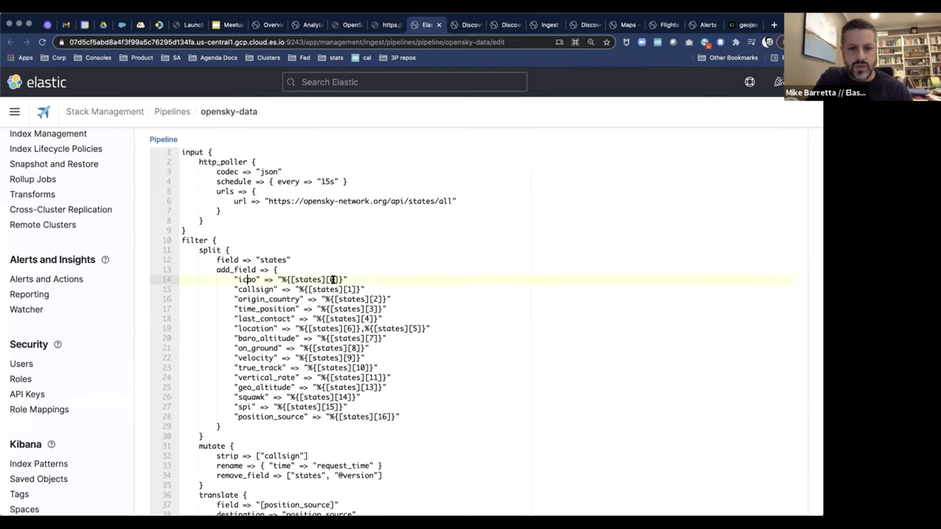
double_click(239, 280)
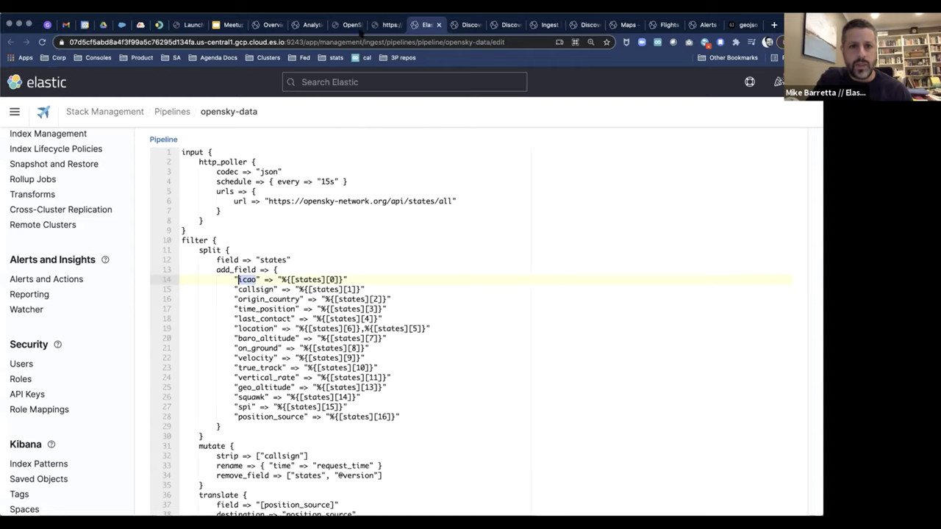
click(387, 25)
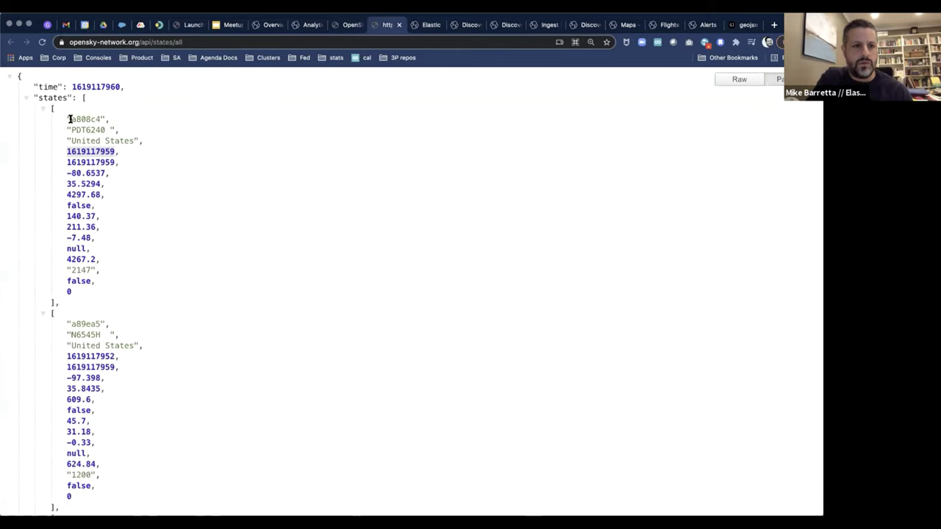
- Examine the pipeline's translate filter for position_source and compare its dictionary with the position_source codes in the OpenSky documentation
click(430, 25)
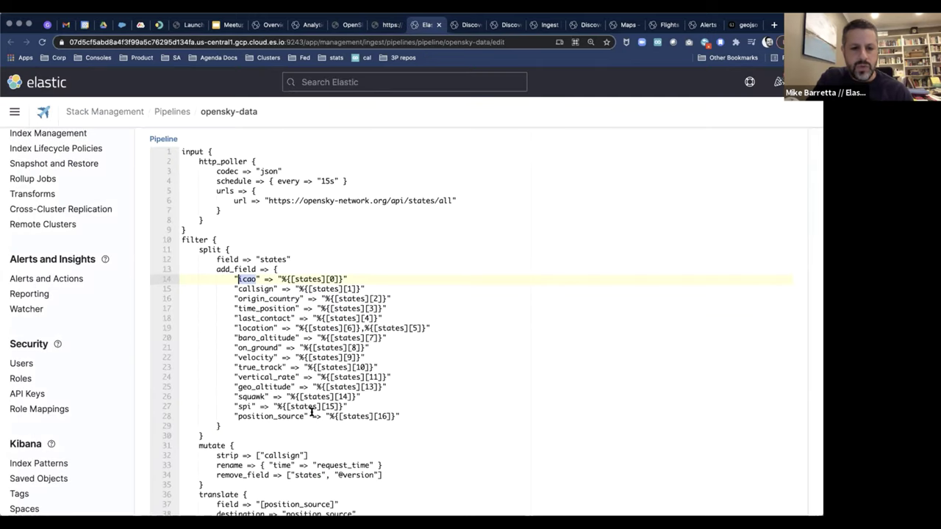
scroll(312, 413, down, 3)
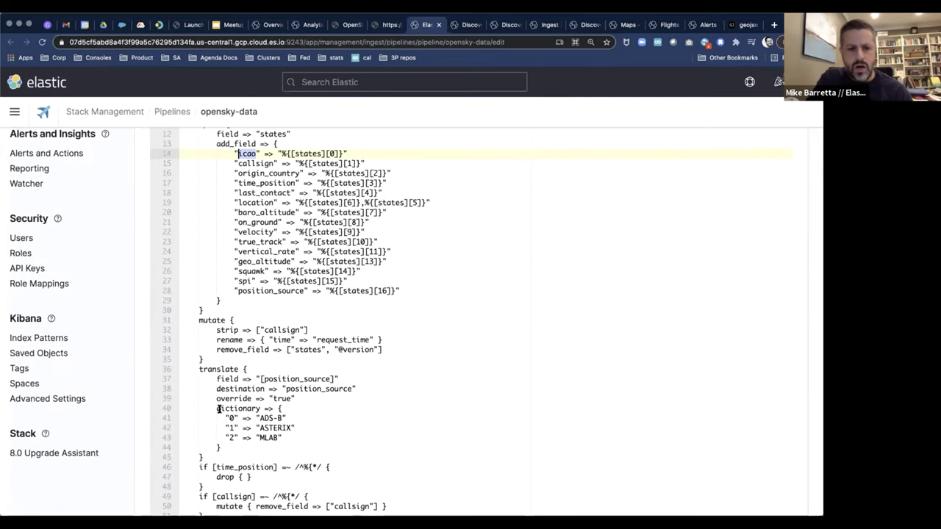
double_click(214, 370)
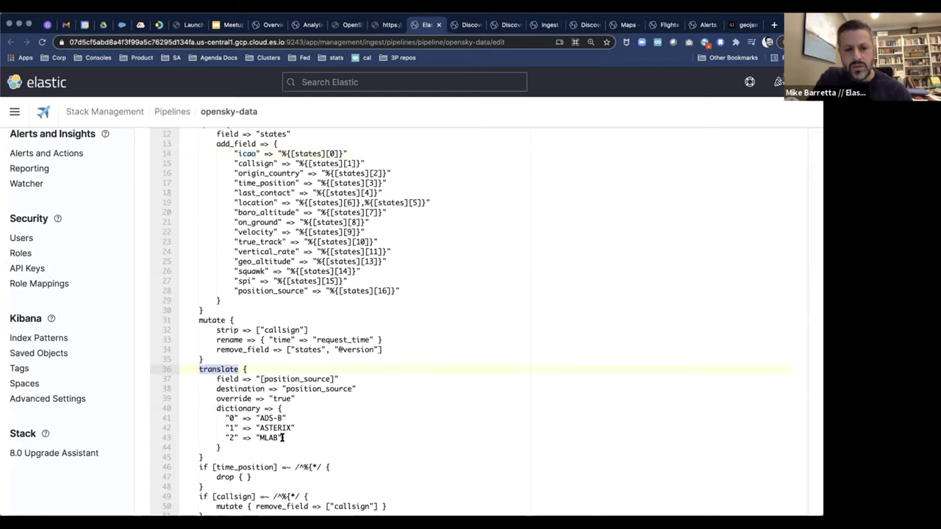
click(229, 419)
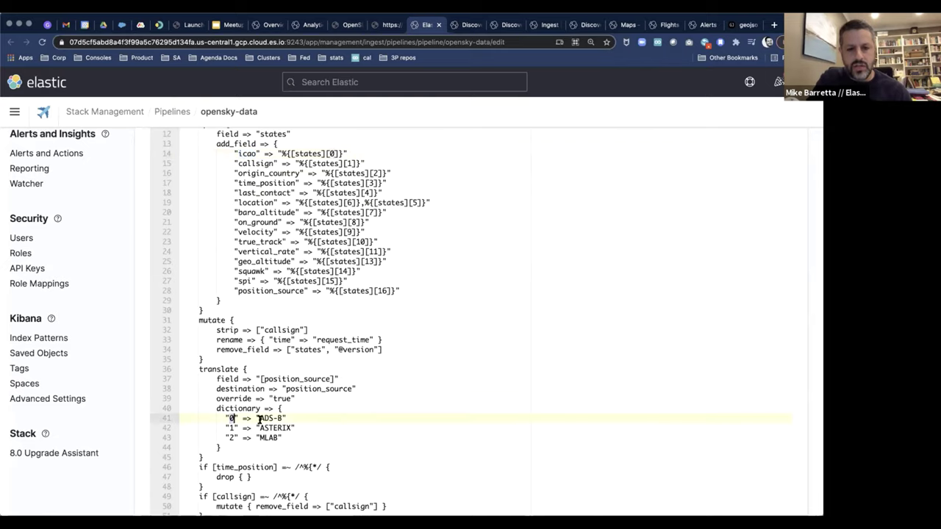
drag(259, 418, 283, 417)
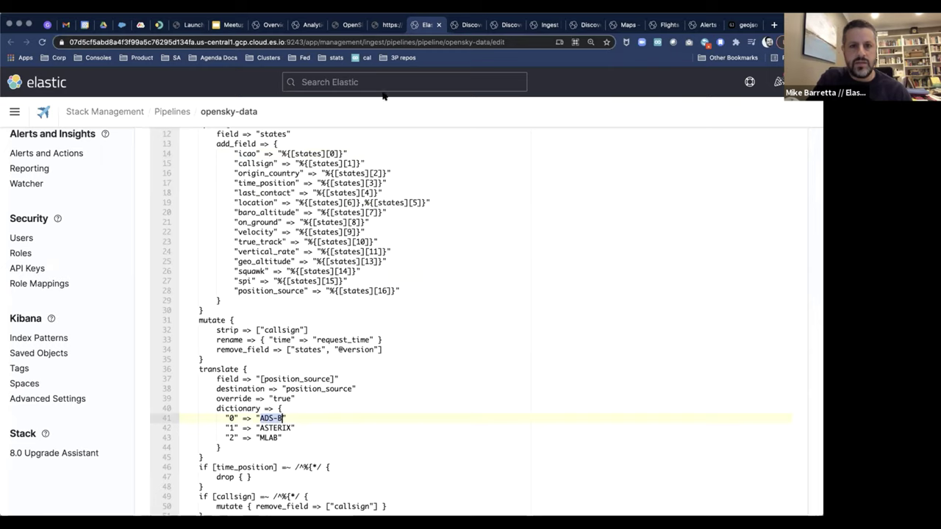
key(ctrl+shift+Tab)
key(ctrl+shift+Tab)
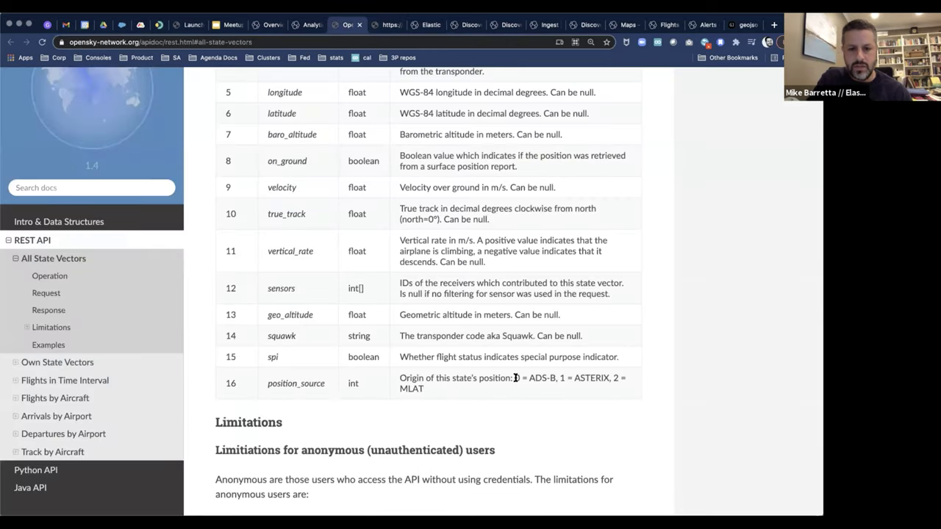
drag(514, 377, 526, 378)
double_click(542, 378)
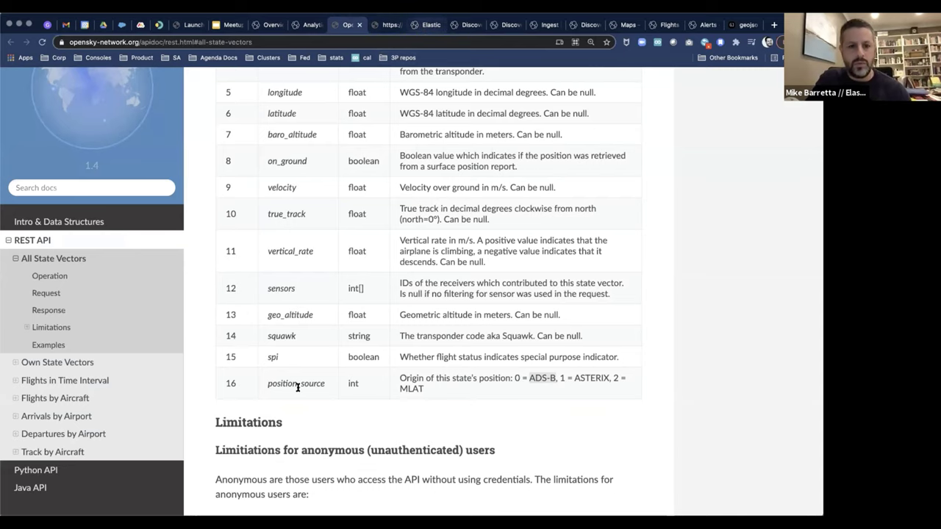
- Return to the opensky-data pipeline and inspect its elasticsearch output section, focusing on the template, index and enrichment pipeline settings
key(ctrl+Tab)
key(ctrl+Tab)
scroll(297, 388, down, 15)
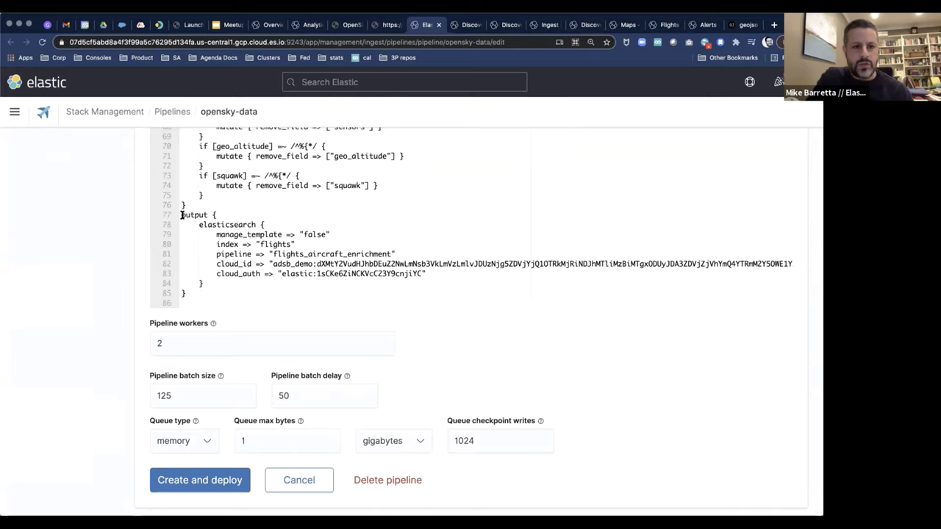
click(182, 215)
shift+click(210, 292)
click(244, 234)
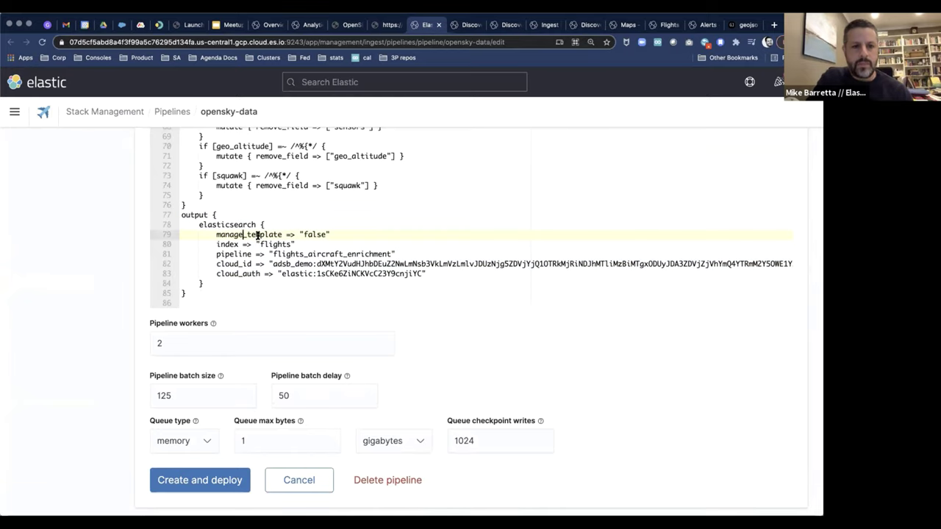
click(215, 254)
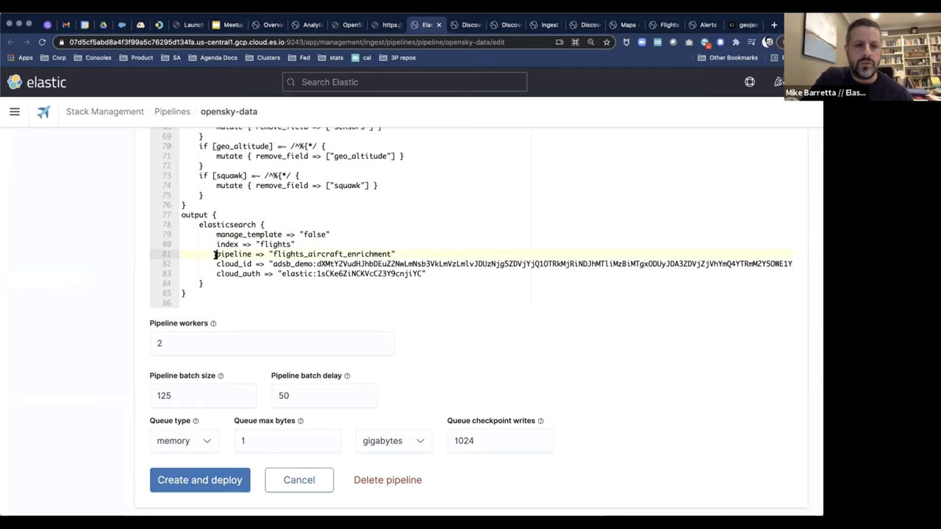
drag(214, 255, 397, 255)
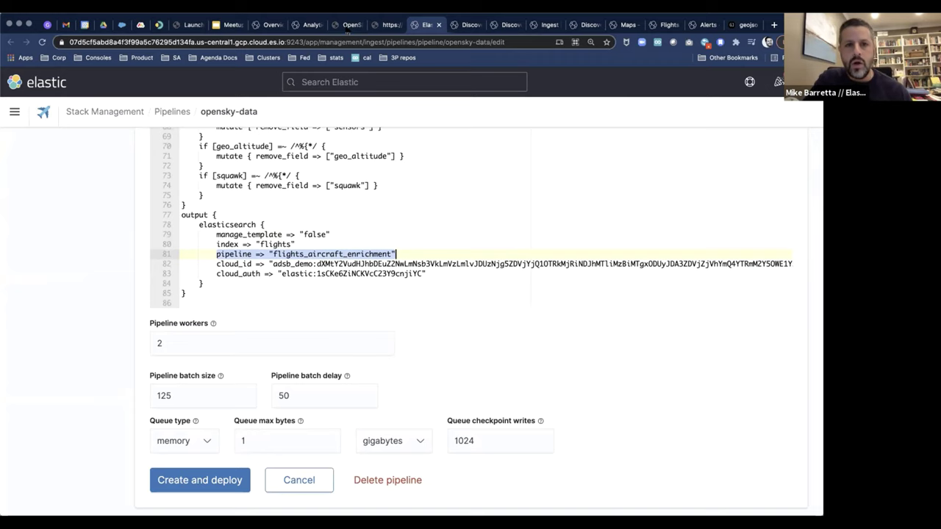
- Review the state vector properties in the OpenSky documentation from icao24 onward, and return to the opensky-data pipeline's output section
key(ctrl+shift+Tab)
key(ctrl+shift+Tab)
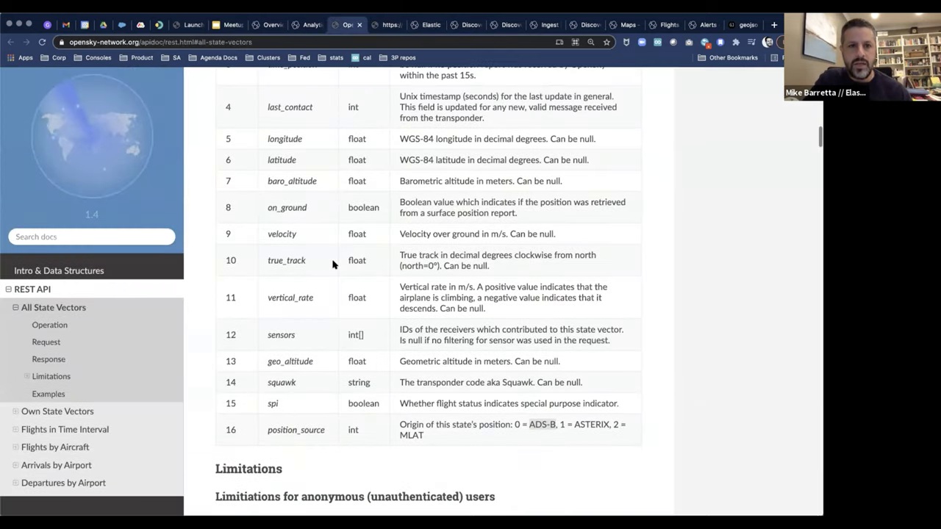
scroll(310, 193, up, 3)
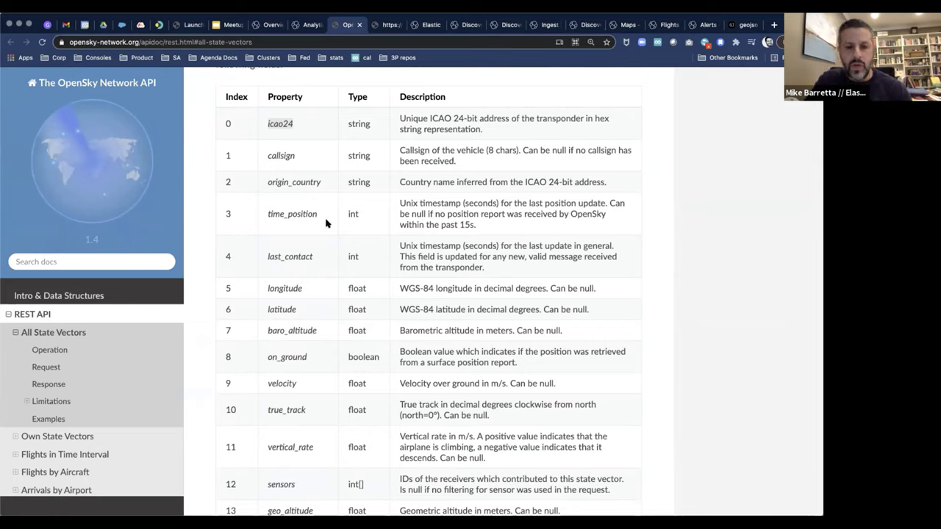
click(386, 25)
key(ctrl+Tab)
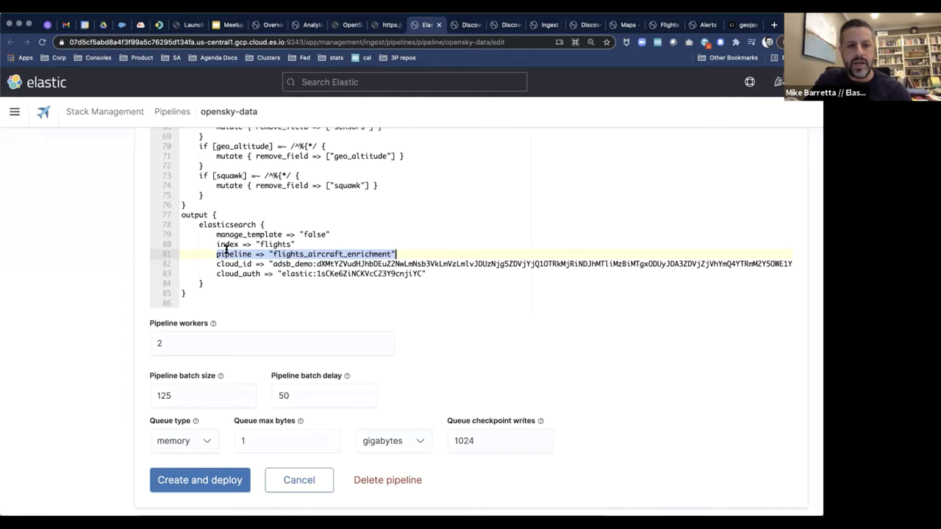
- Switch to the aircraft index in Discover and expand the Pilatus PC-12/45 document to examine its fields, including icao
click(457, 25)
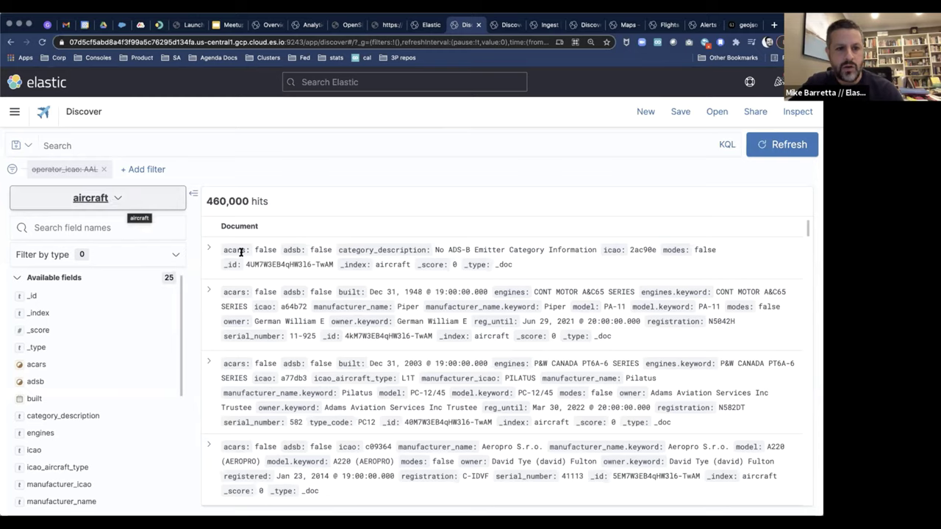
scroll(217, 234, down, 3)
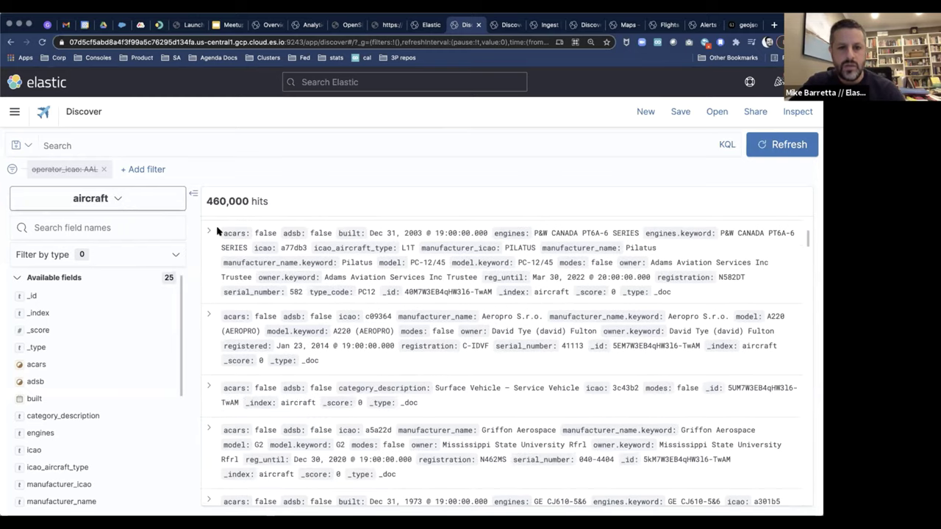
click(208, 232)
scroll(344, 301, down, 3)
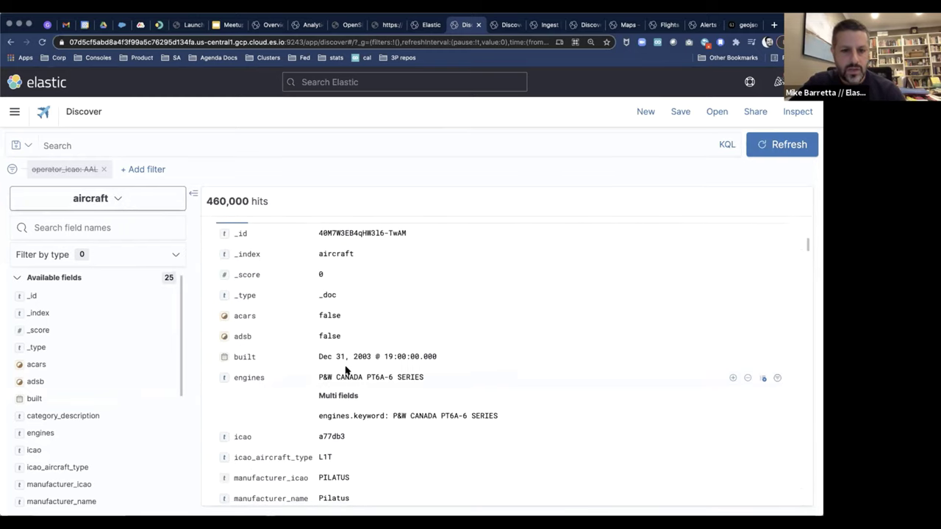
scroll(346, 372, down, 1)
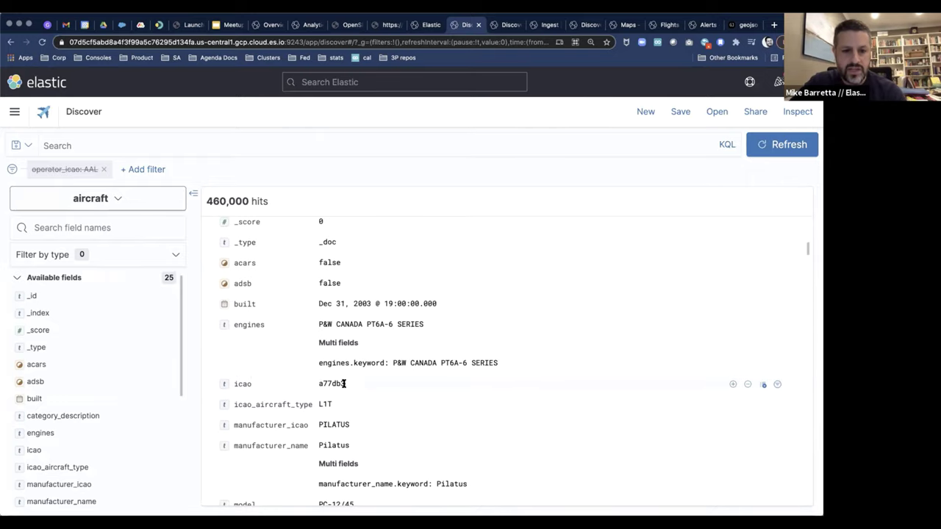
- Examine the Pilatus document's fields from icao through type_code, and glance at the airlines index before returning to the aircraft index
scroll(338, 383, down, 1)
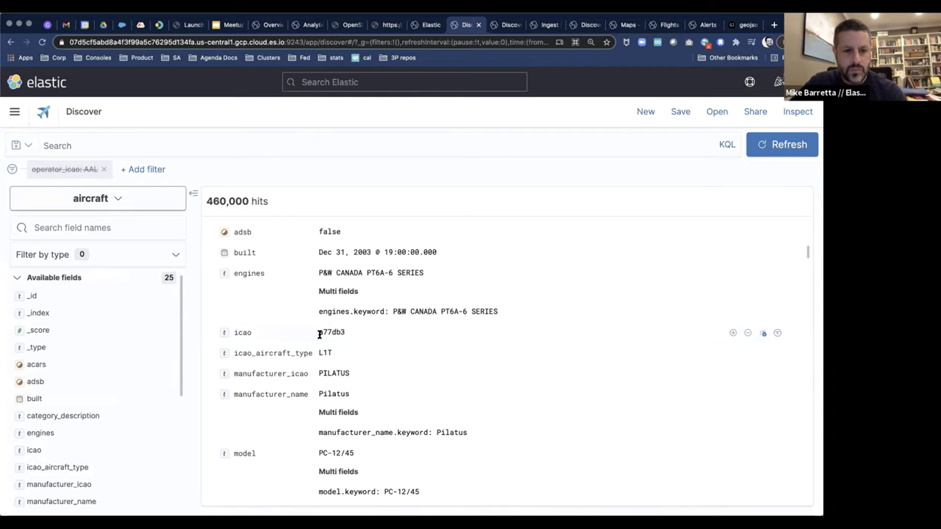
scroll(329, 393, down, 1)
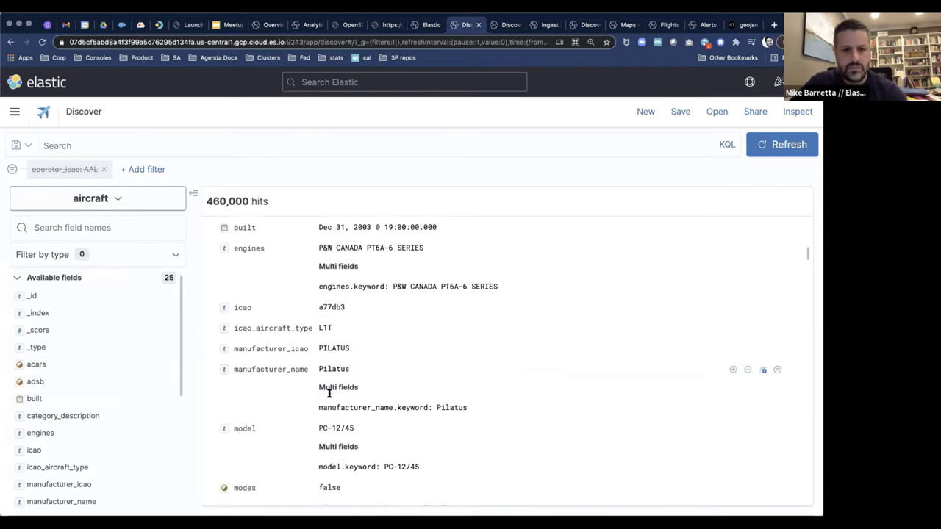
scroll(331, 394, down, 2)
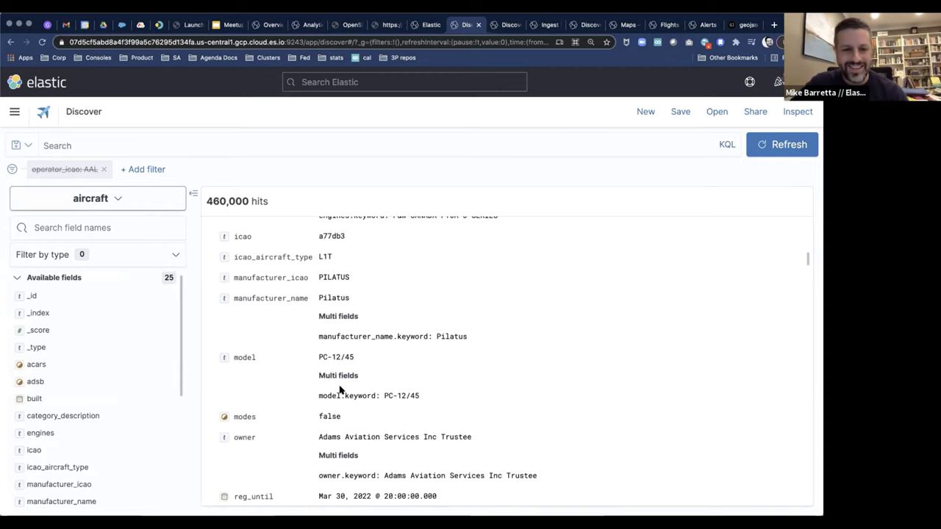
scroll(340, 390, down, 3)
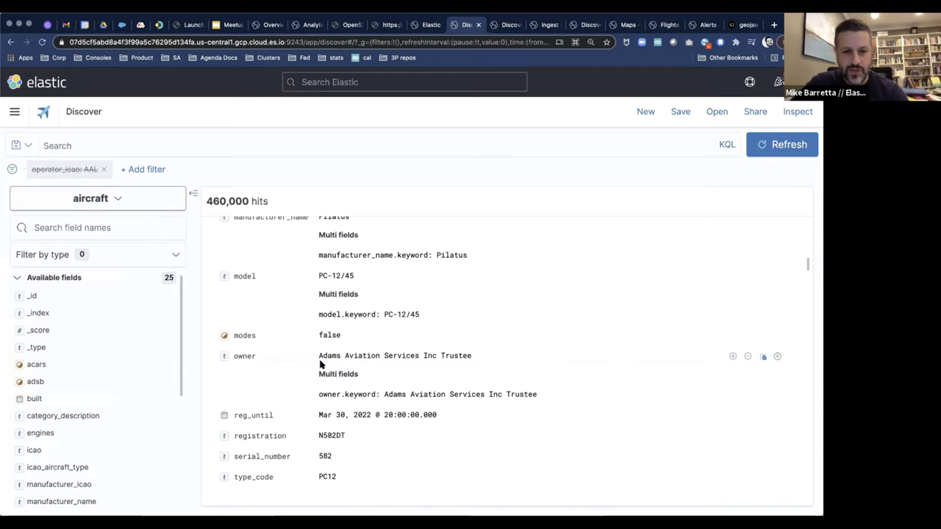
scroll(397, 374, down, 3)
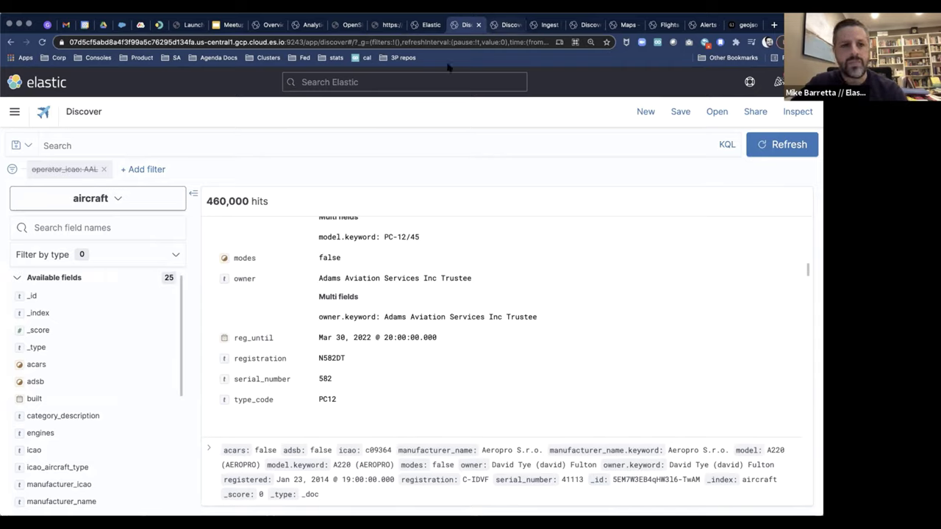
key(ctrl+Tab)
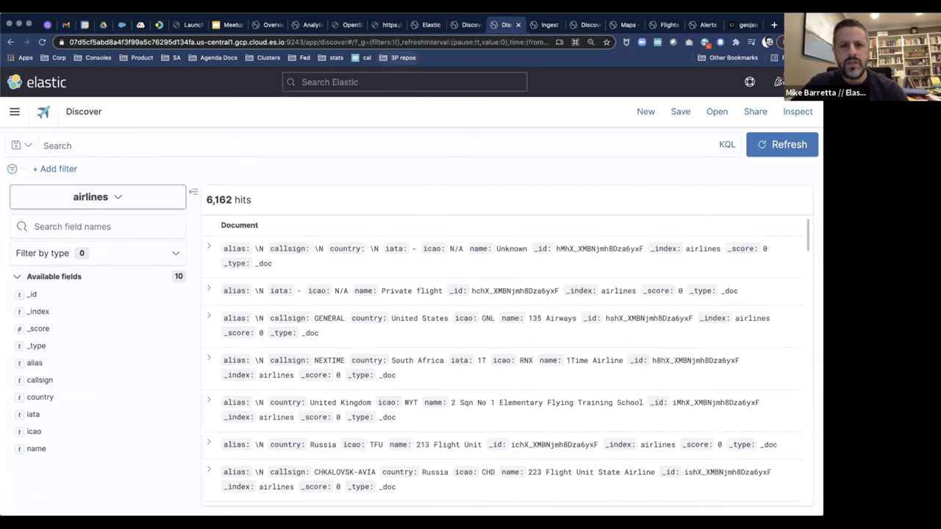
key(ctrl+shift+Tab)
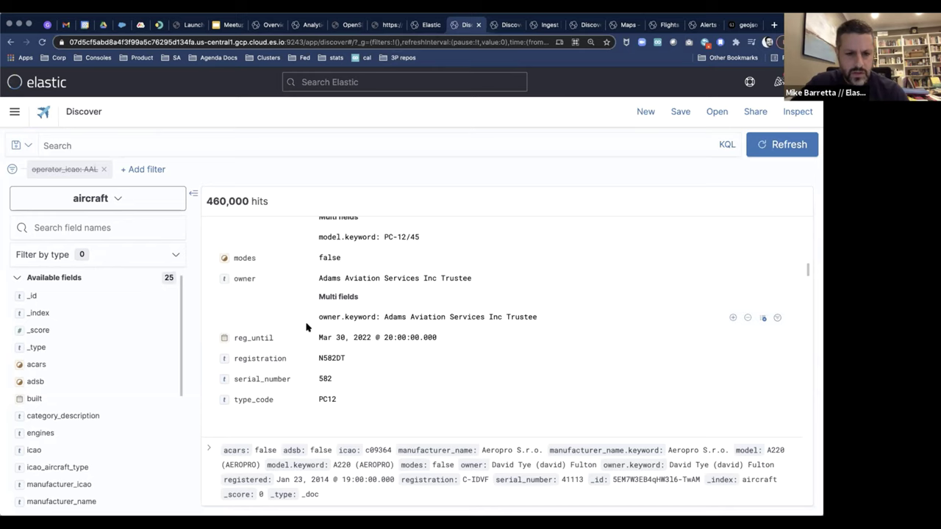
- Search the aircraft index with the query airline:* to look for documents containing an airline field
scroll(307, 327, down, 10)
click(260, 145)
text(air)
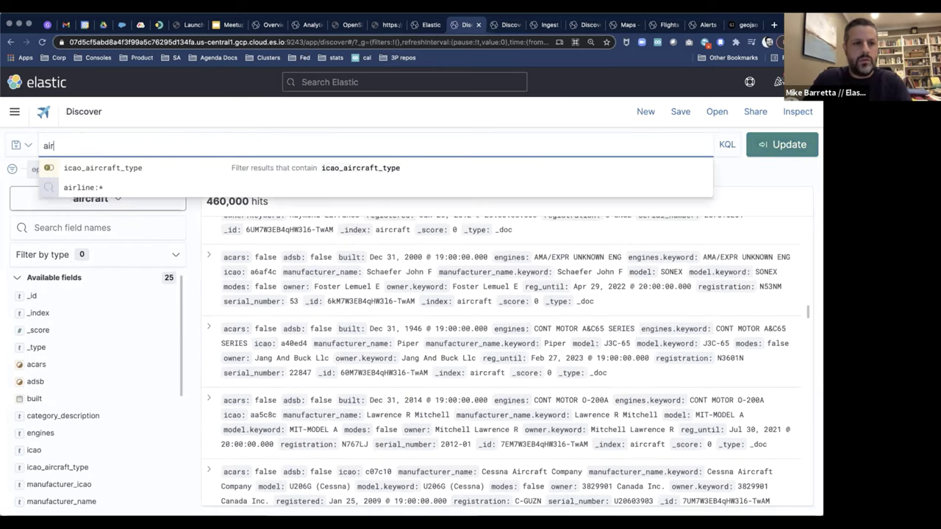
click(98, 189)
- Replace the query with owner.keyword : * and look through the matching aircraft documents
click(39, 145)
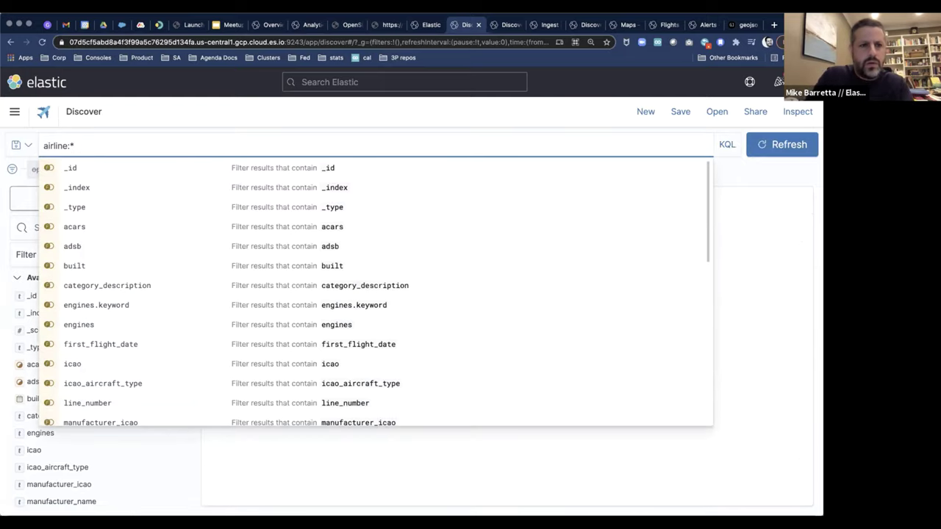
key(super+a)
key(BackSpace)
text(owner)
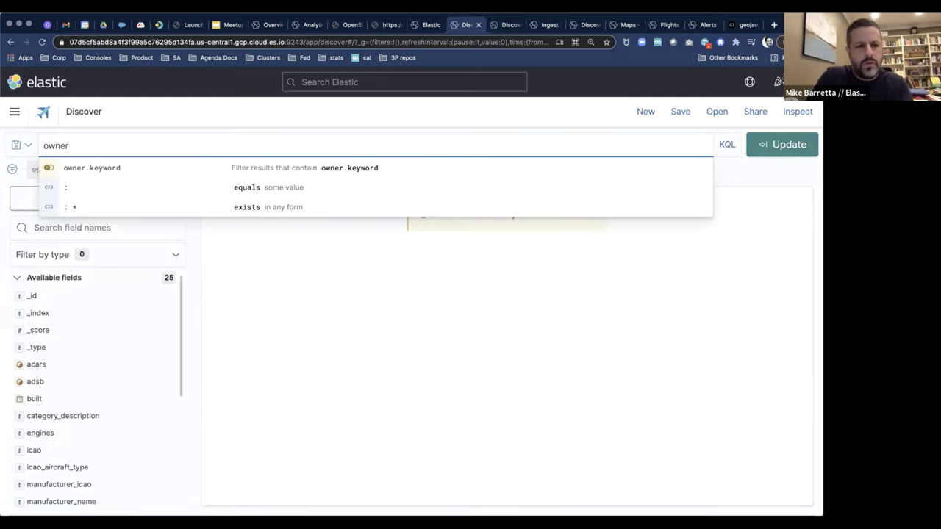
key(Down)
key(Return)
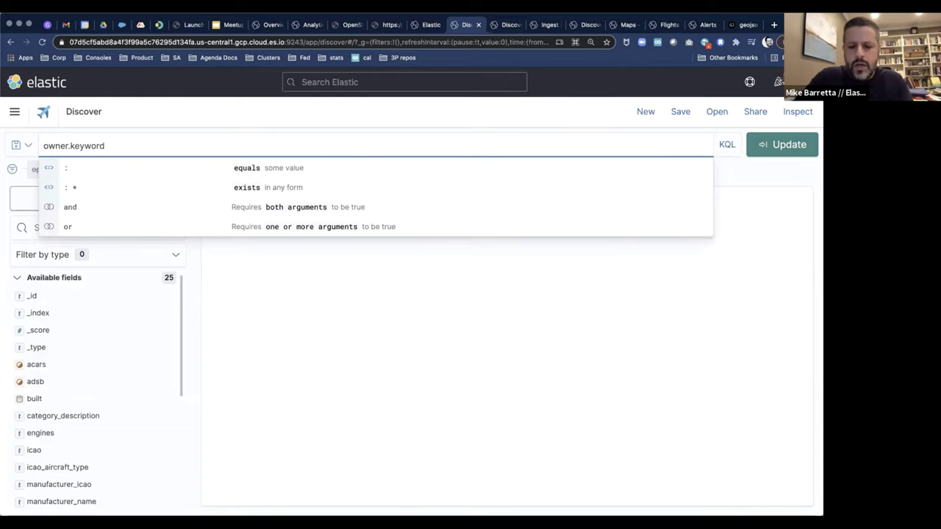
key(Return)
key(Return)
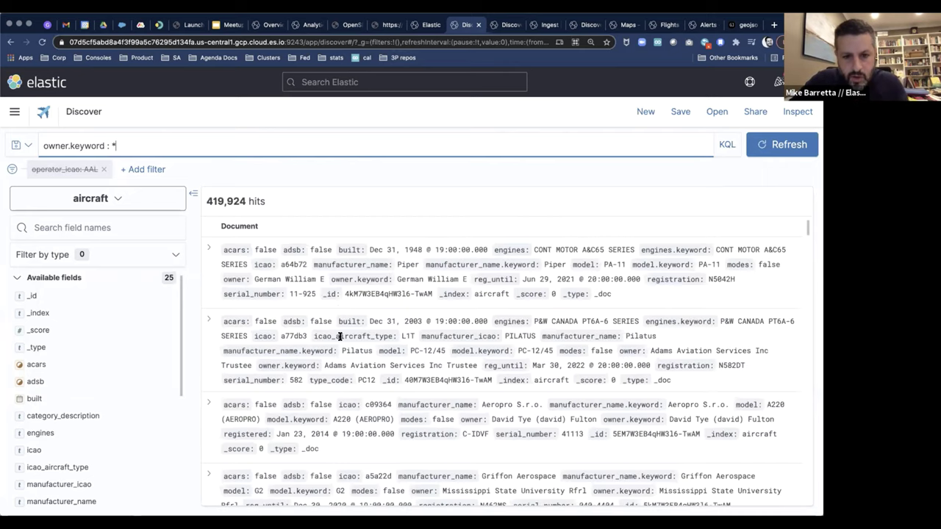
scroll(379, 359, down, 1)
scroll(378, 358, down, 5)
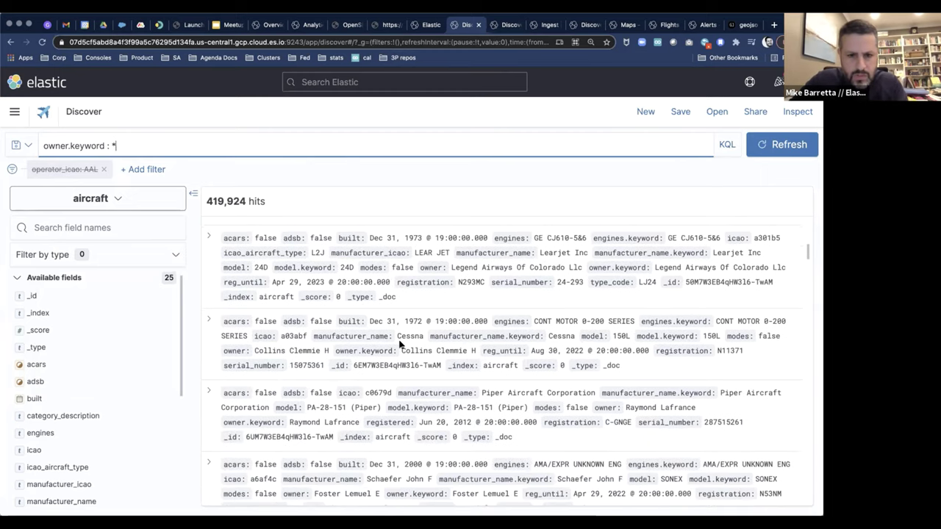
- Search the aircraft index with operator.keyword : * instead, and clear the query text
click(56, 146)
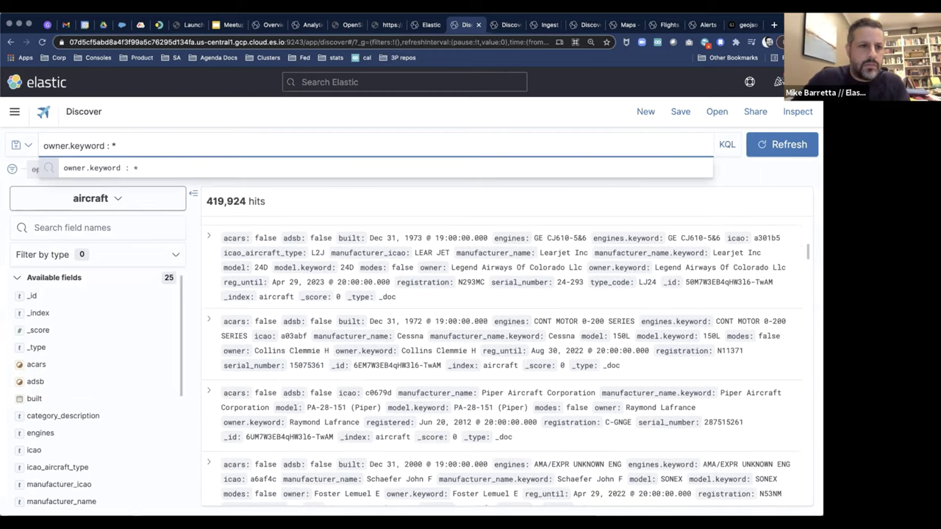
key(BackSpace)
key(BackSpace)
key(BackSpace)
key(BackSpace)
key(BackSpace)
text(operator)
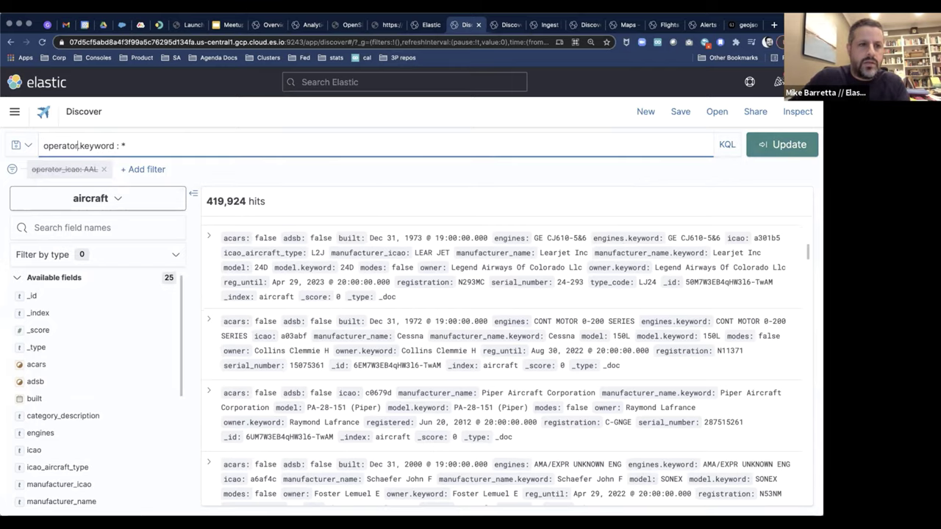
key(Return)
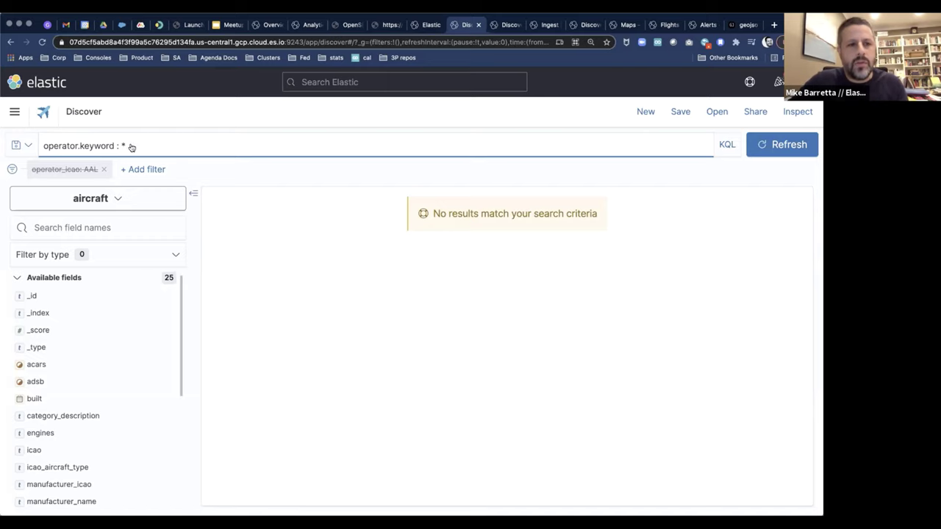
key(super+a)
key(BackSpace)
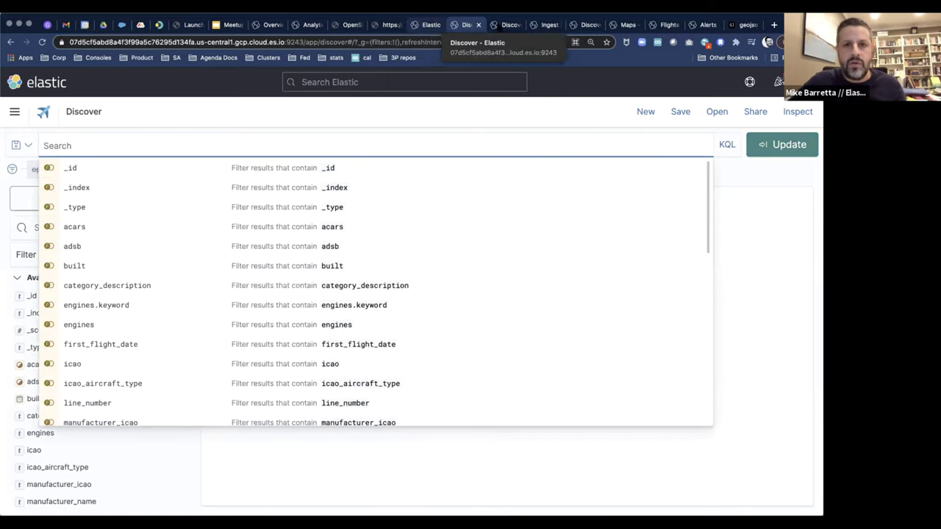
- Switch to the airlines index, find the American Airlines document and expand it to examine its callsign, country, iata, icao and name fields
key(ctrl+Tab)
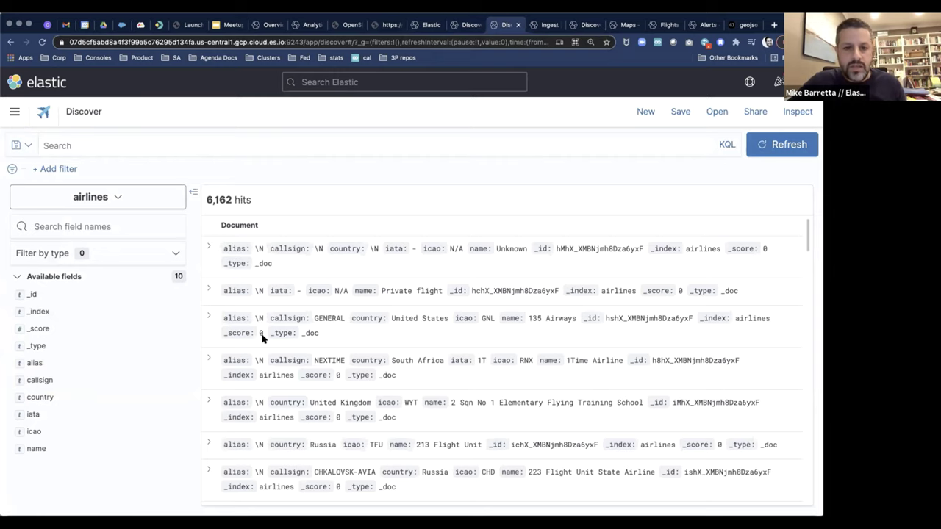
scroll(262, 338, down, 10)
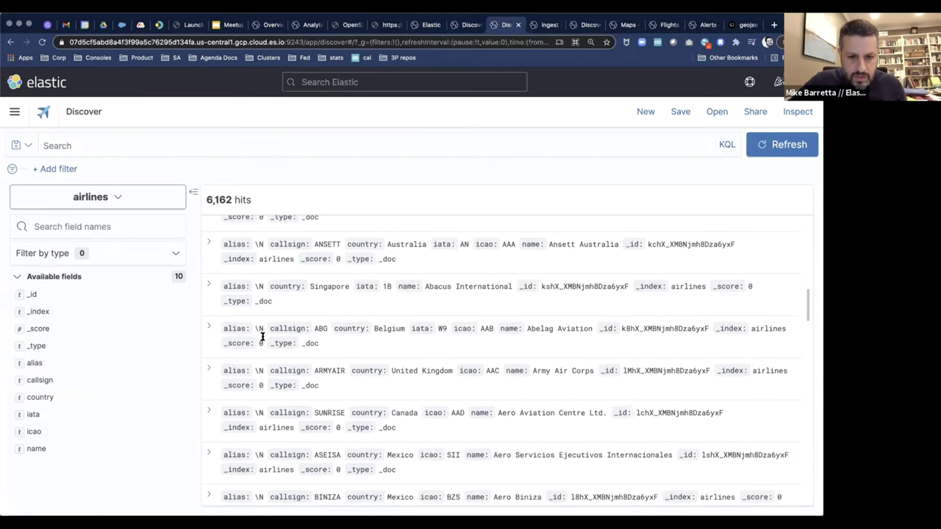
scroll(261, 337, down, 5)
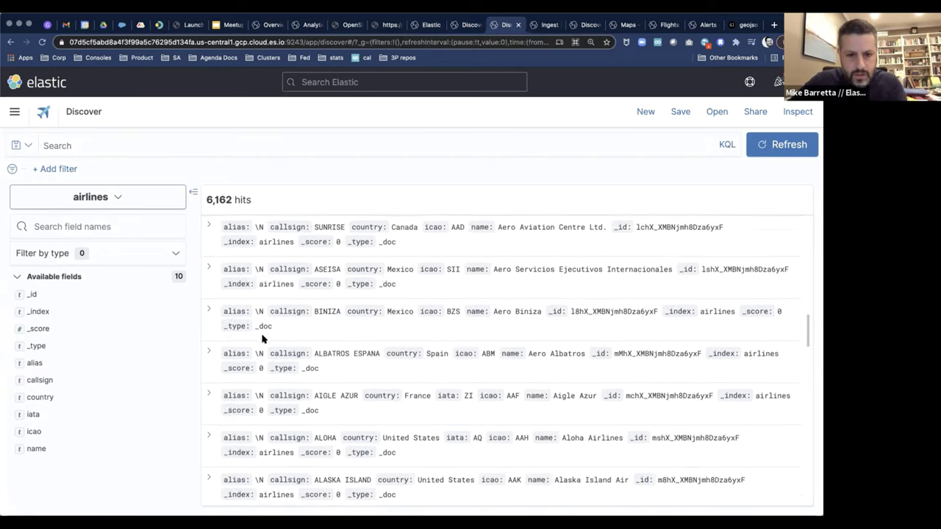
scroll(262, 338, down, 5)
click(209, 259)
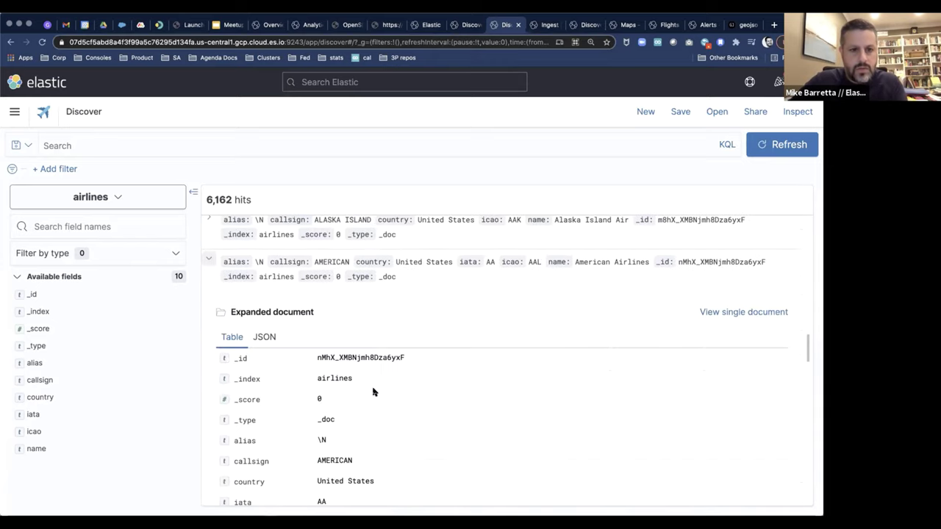
scroll(374, 391, down, 4)
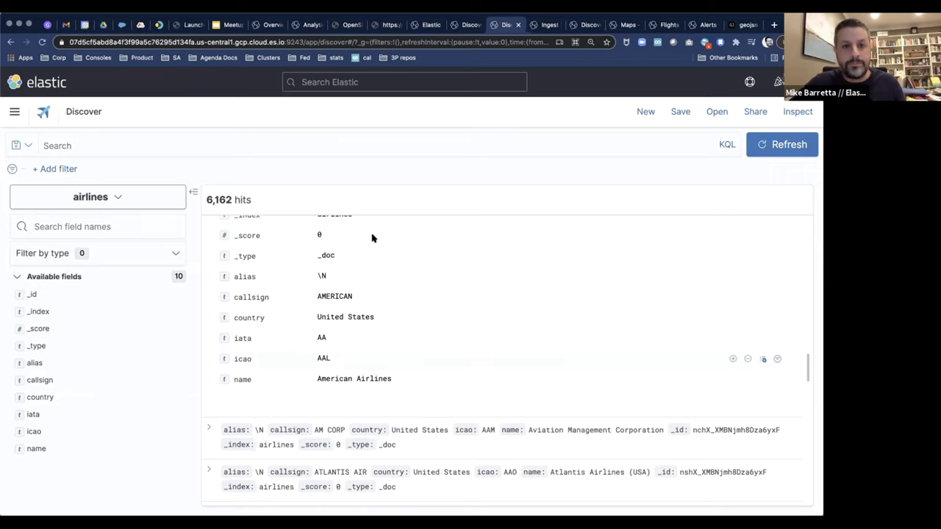
- Switch to the flights_aircraft_enrichment ingest pipeline, inspect the source of its baro_altitude_feet script processor, and close the processor without saving
click(547, 25)
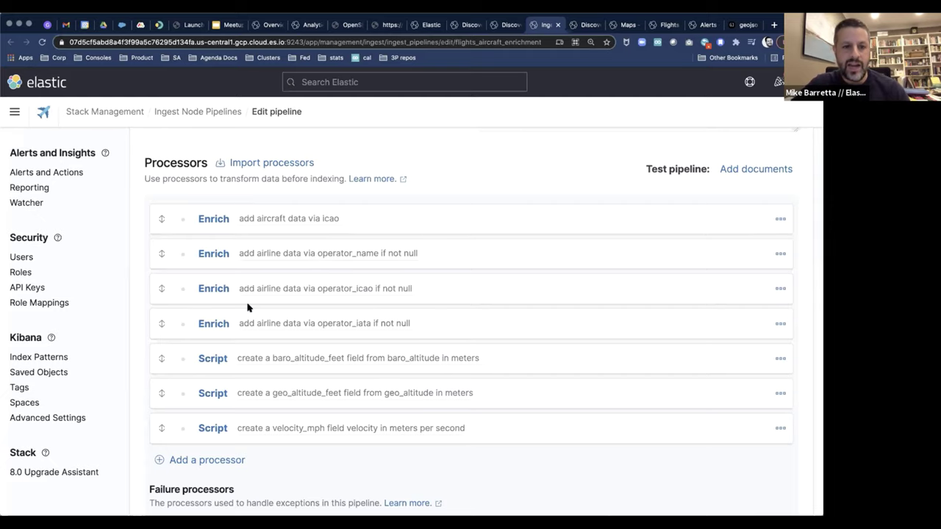
scroll(280, 338, down, 2)
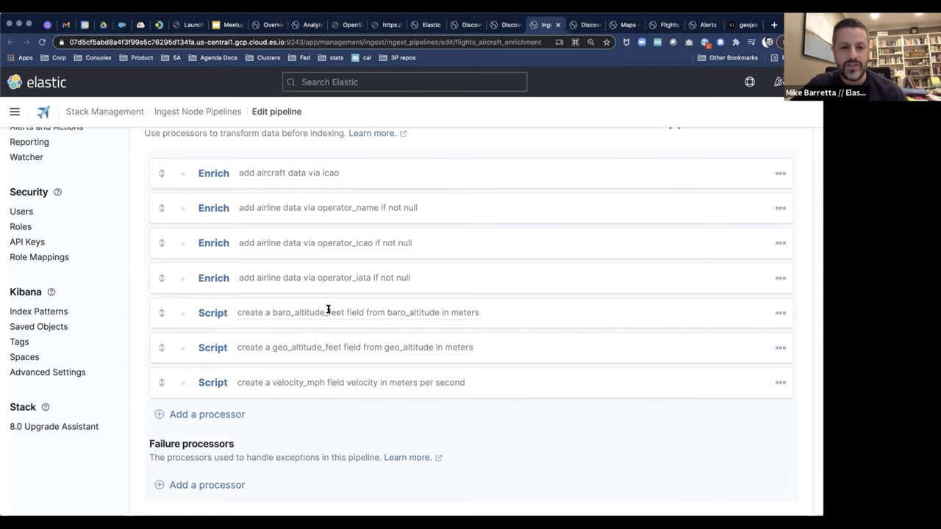
click(215, 313)
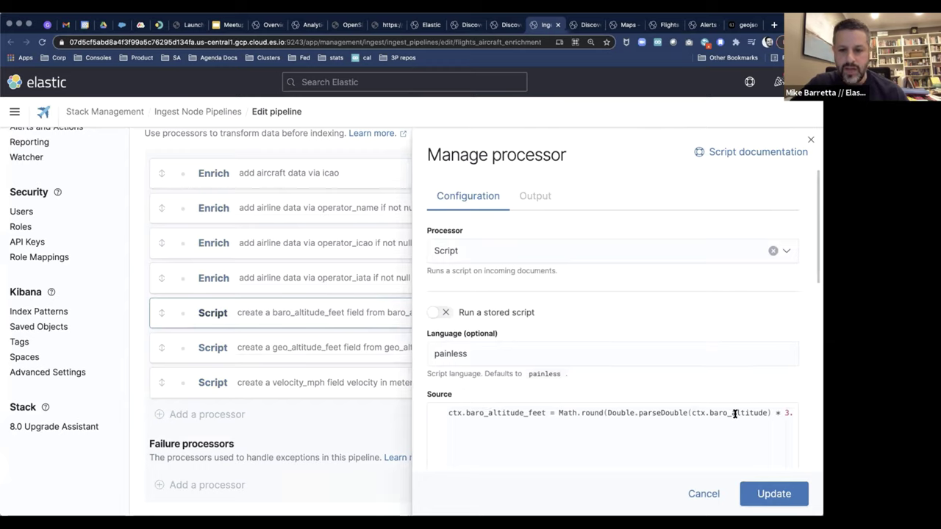
scroll(677, 412, right, 3)
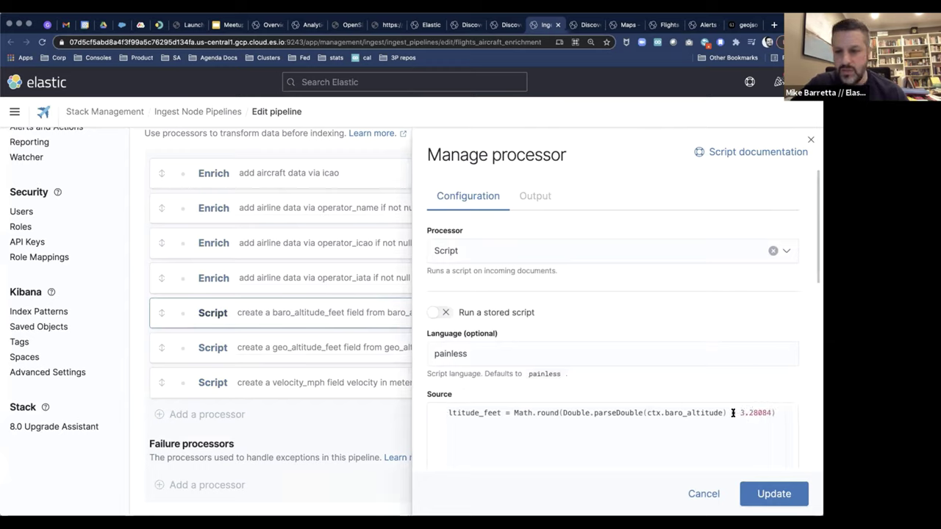
scroll(583, 418, left, 3)
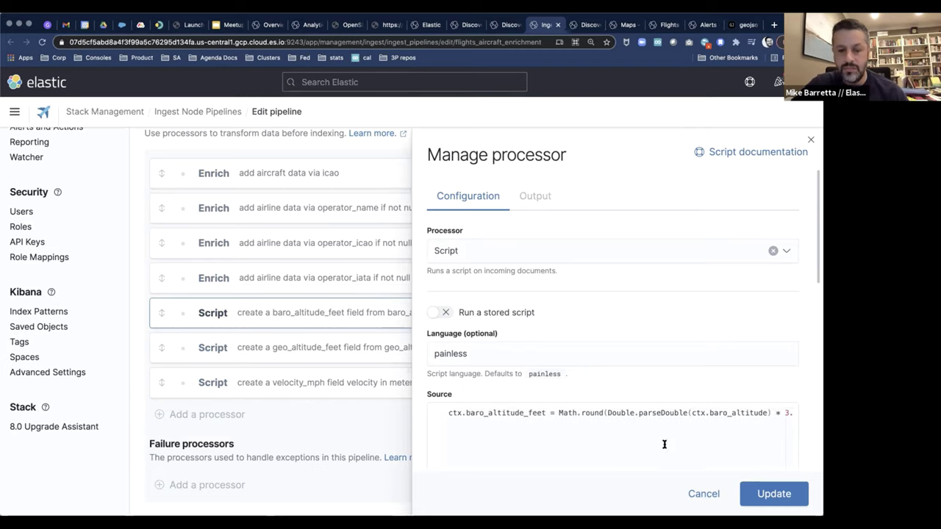
click(694, 495)
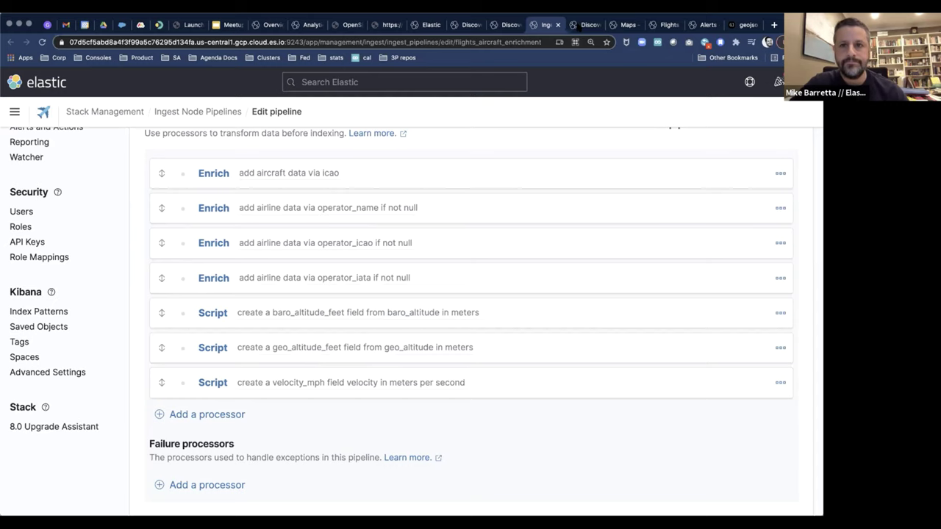
- Switch to the flights-* index in Discover and expand the first flight document to examine its enriched aircraft fields and its altitude fields
click(579, 27)
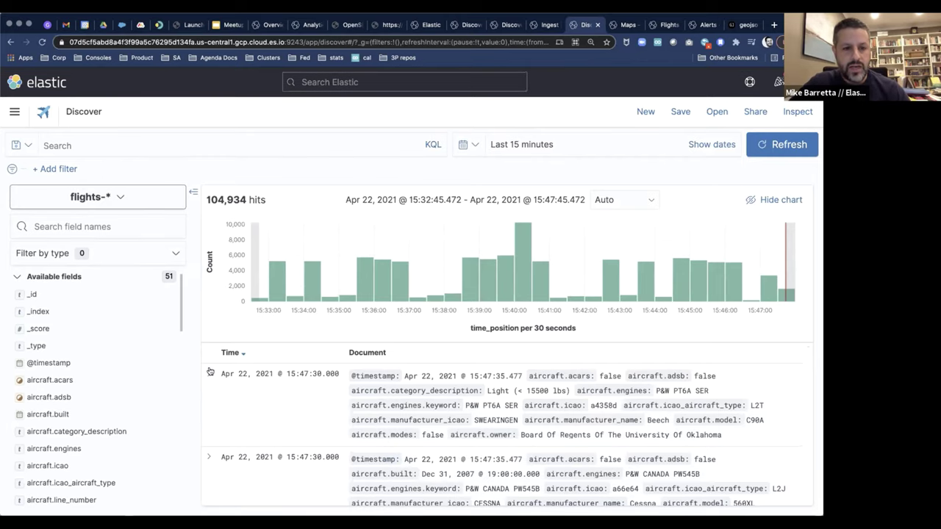
click(303, 383)
scroll(317, 444, down, 5)
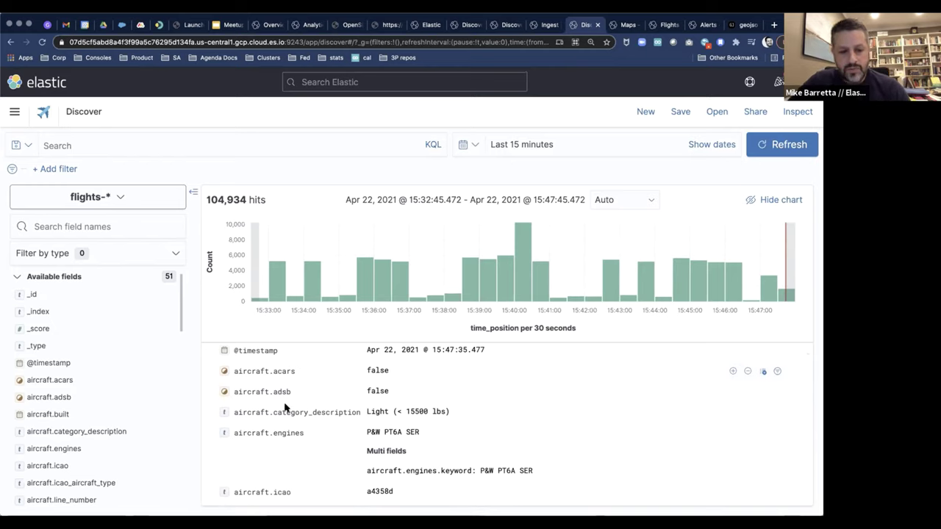
scroll(286, 408, down, 3)
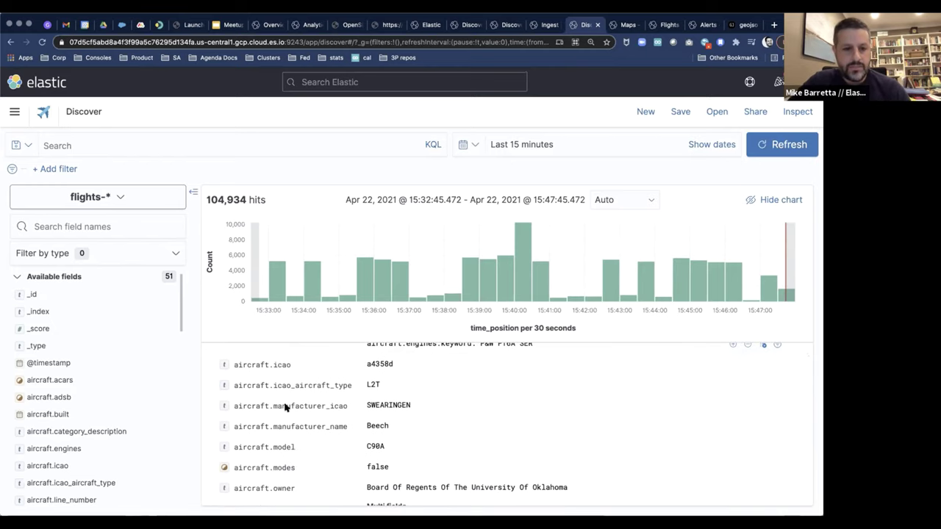
scroll(366, 379, down, 1)
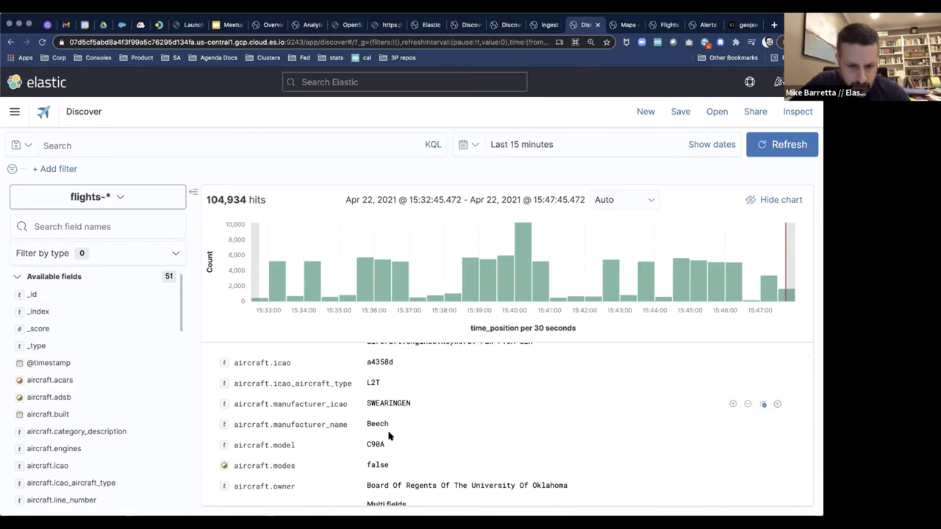
scroll(382, 427, down, 2)
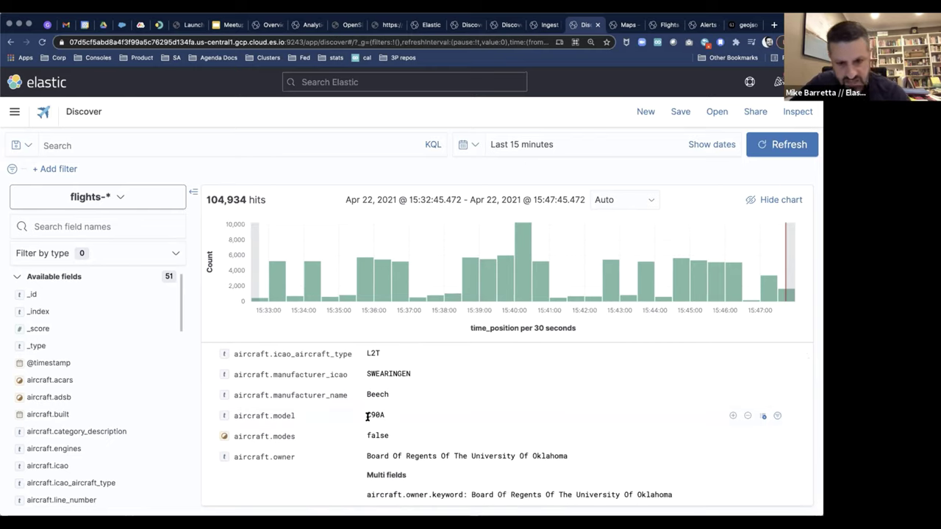
scroll(367, 417, down, 5)
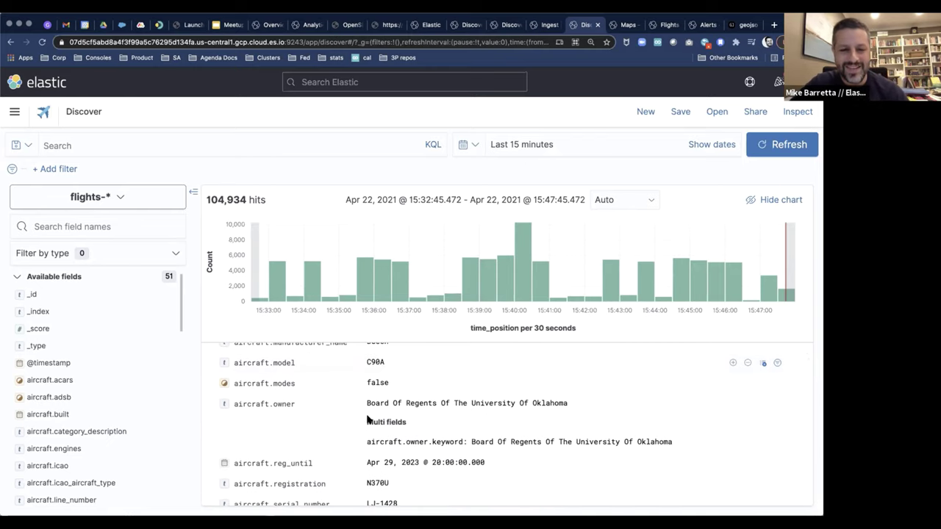
scroll(367, 417, down, 10)
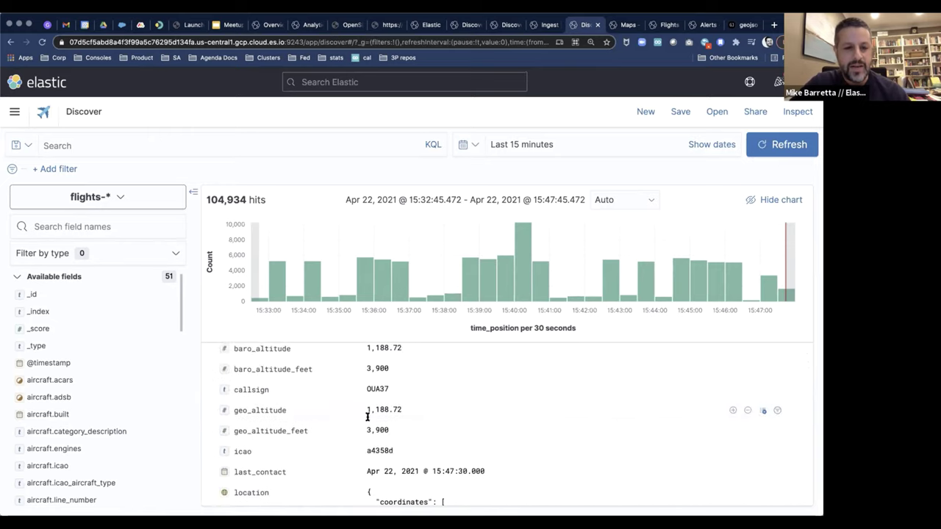
- Examine the remaining fields of the expanded flight document, from location and origin_country through squawk, true_track and velocity
scroll(367, 417, down, 6)
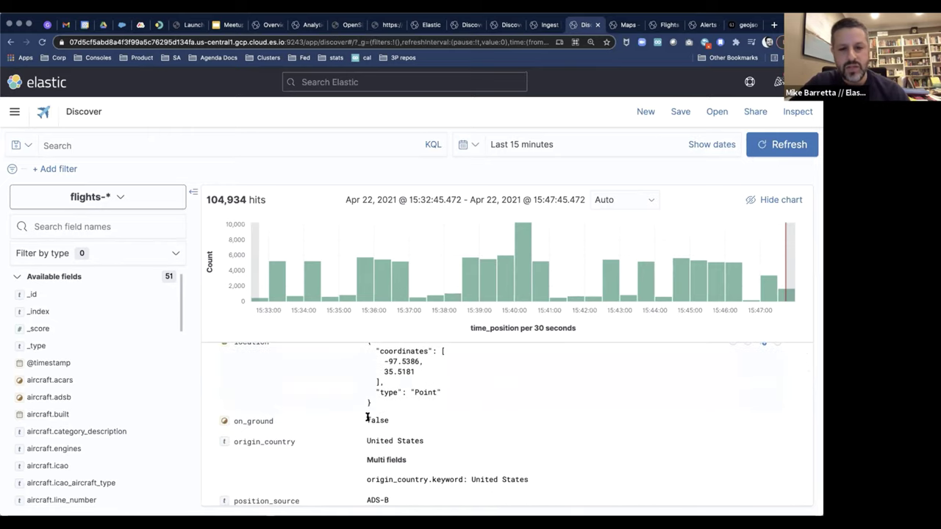
scroll(367, 416, down, 3)
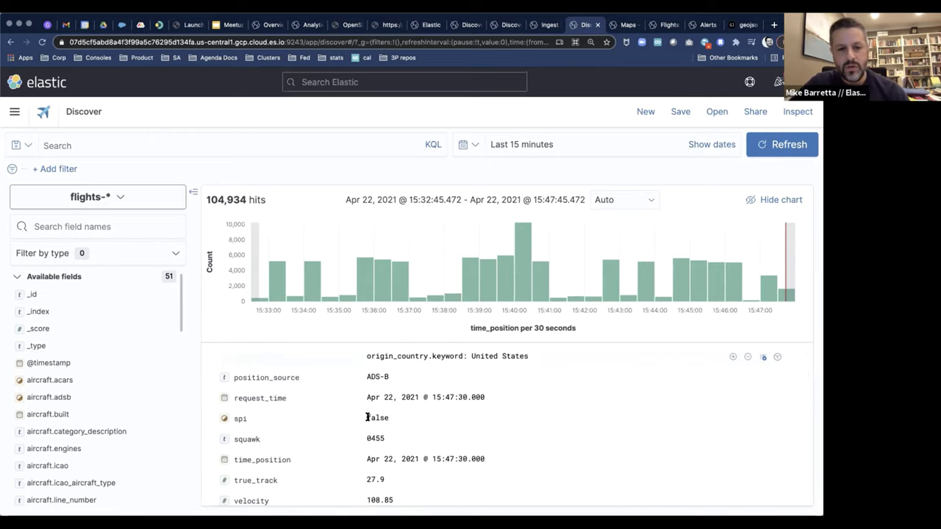
- Switch to Maps, create a new map and start adding a layer to it
click(624, 25)
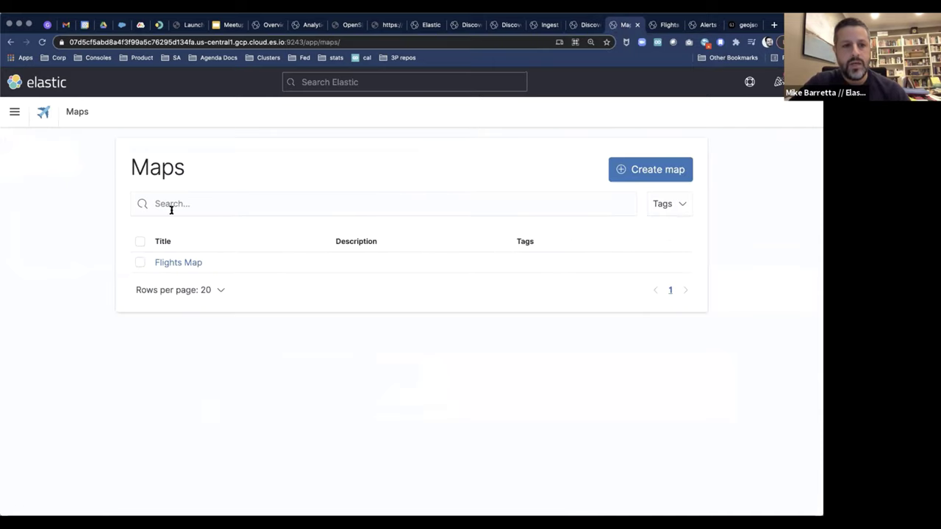
click(653, 172)
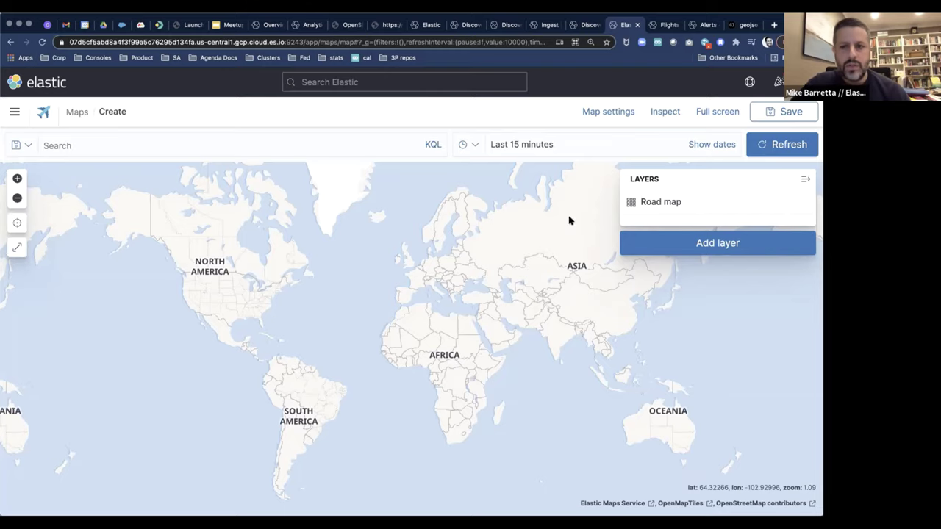
click(713, 250)
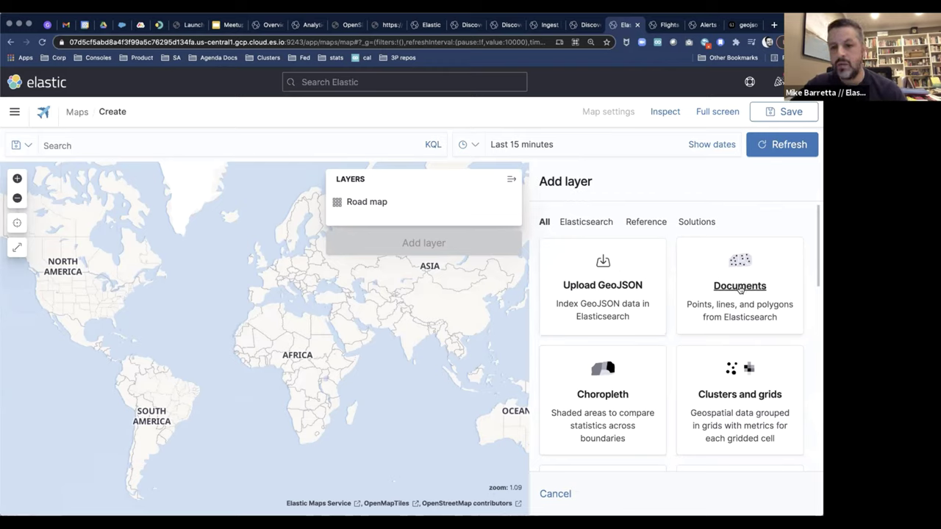
- Examine the available layer types, from Upload GeoJSON and Documents through Tracks, EMS Boundaries, Web Map Service and Vector tiles to Security
scroll(758, 373, down, 1)
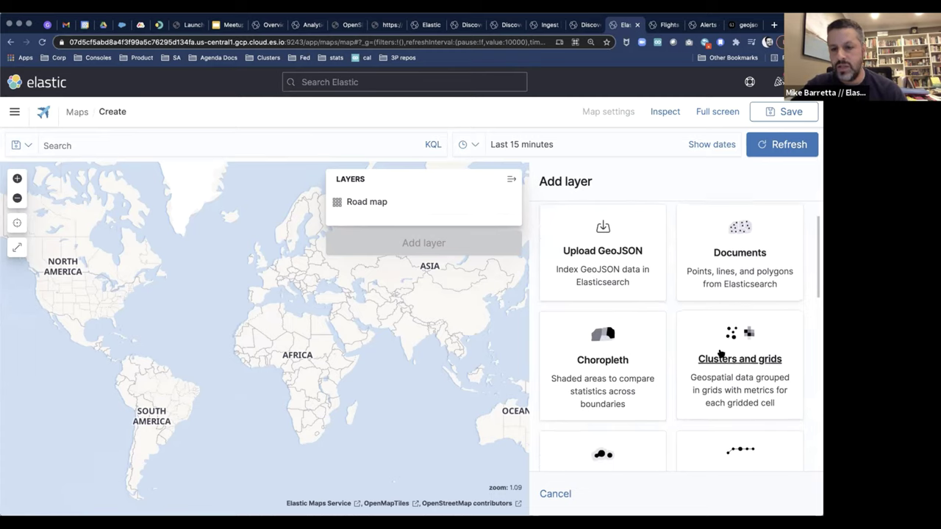
scroll(708, 356, down, 2)
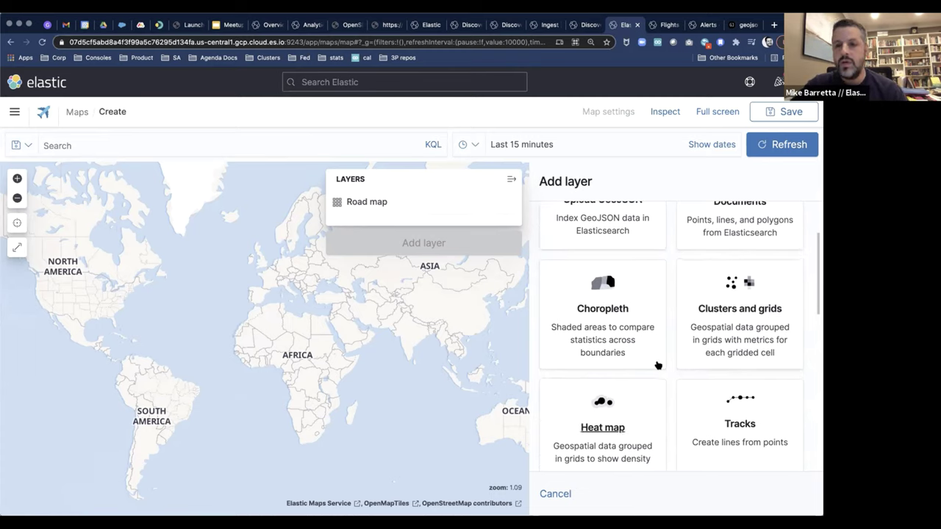
scroll(726, 237, up, 1)
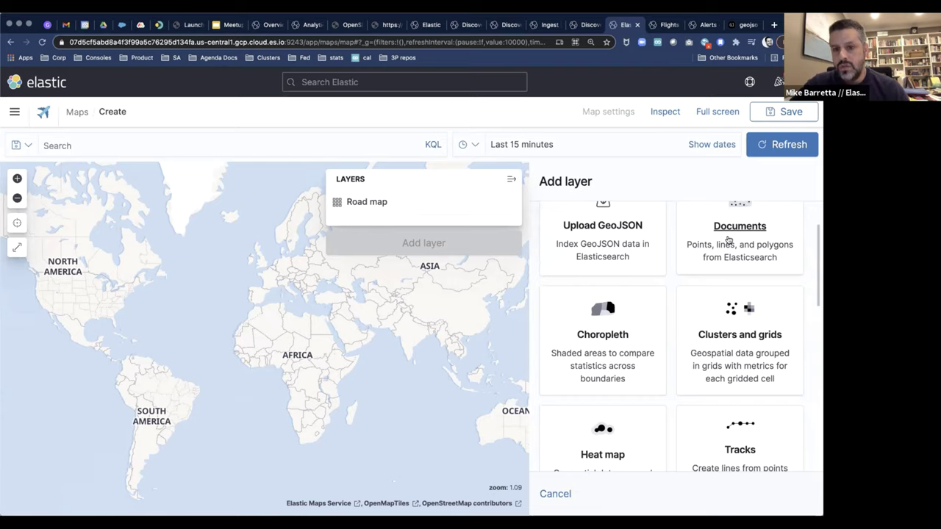
scroll(728, 239, down, 2)
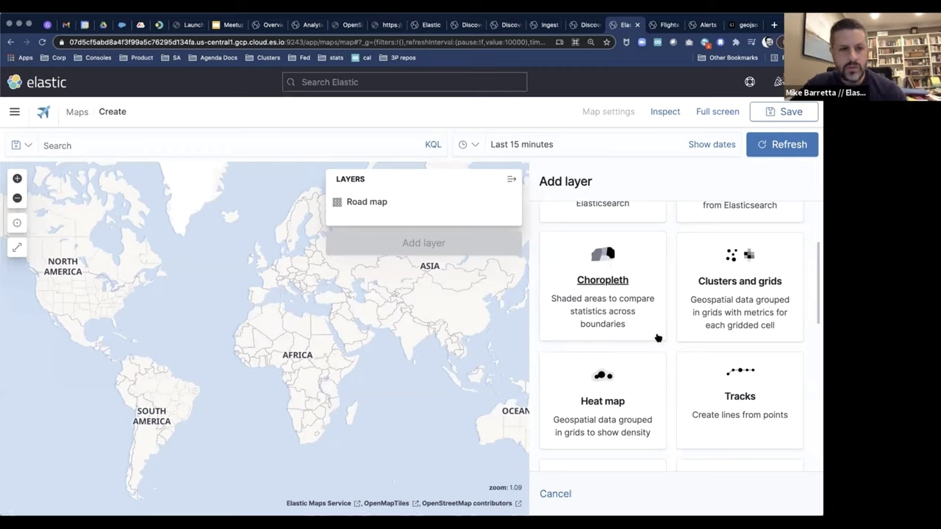
scroll(733, 348, down, 1)
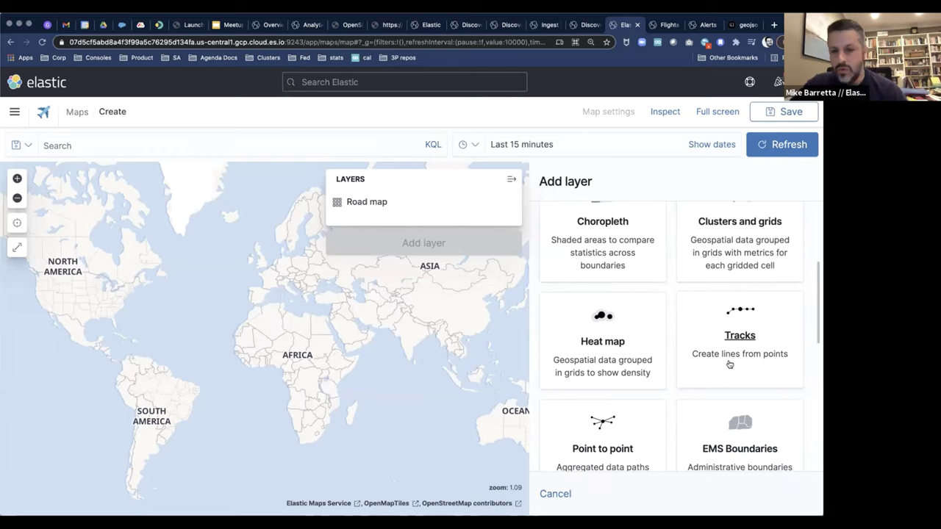
scroll(591, 385, down, 1)
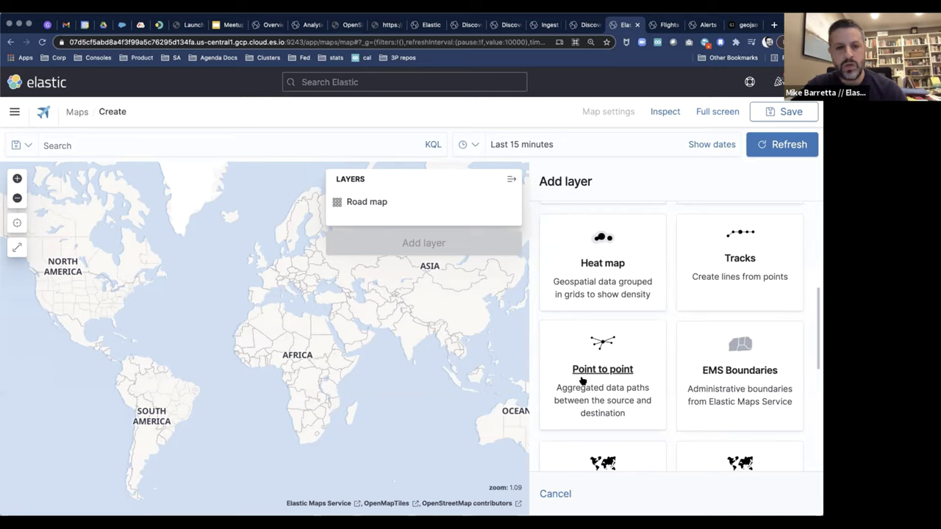
scroll(583, 381, down, 2)
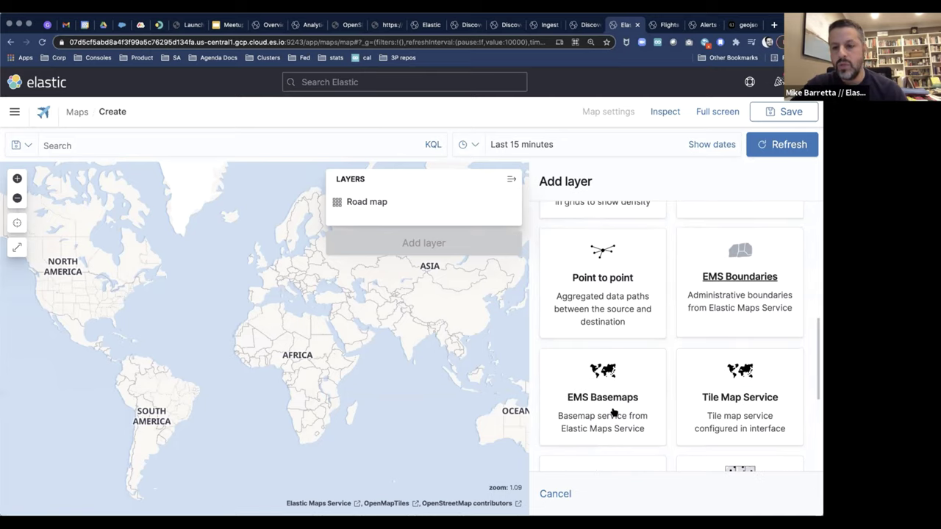
scroll(614, 412, down, 2)
scroll(755, 234, up, 1)
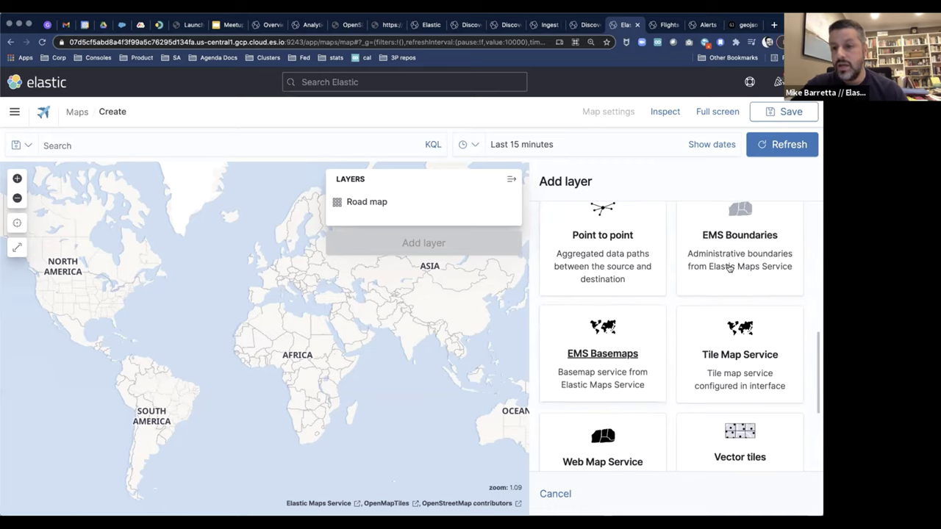
scroll(727, 266, down, 2)
scroll(625, 394, down, 2)
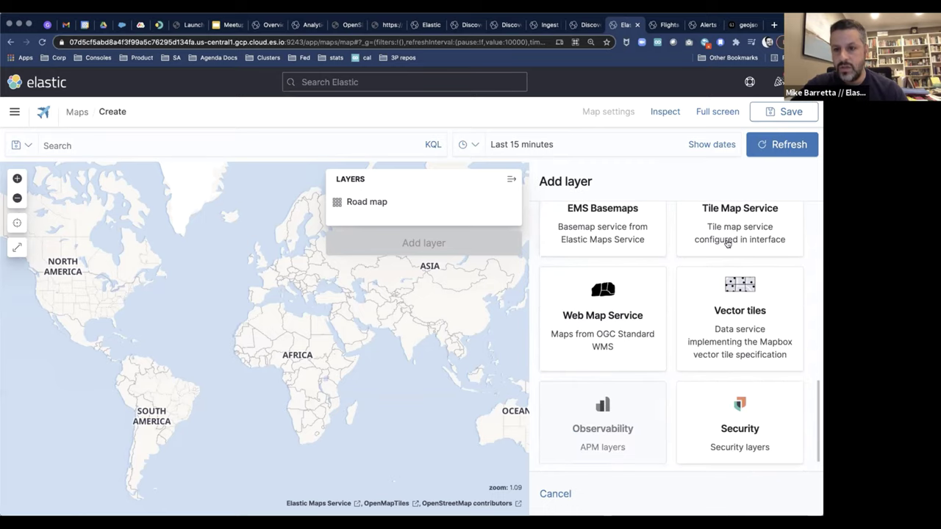
scroll(706, 247, up, 1)
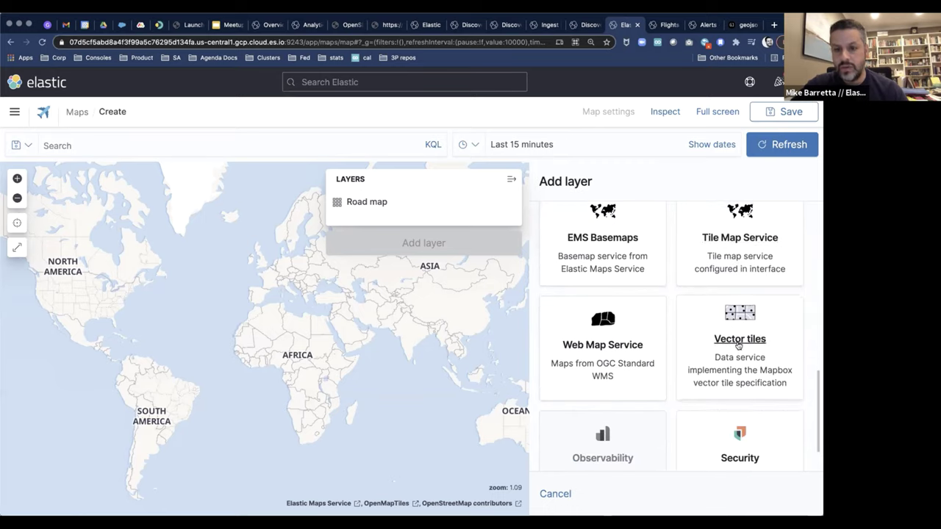
scroll(625, 360, down, 1)
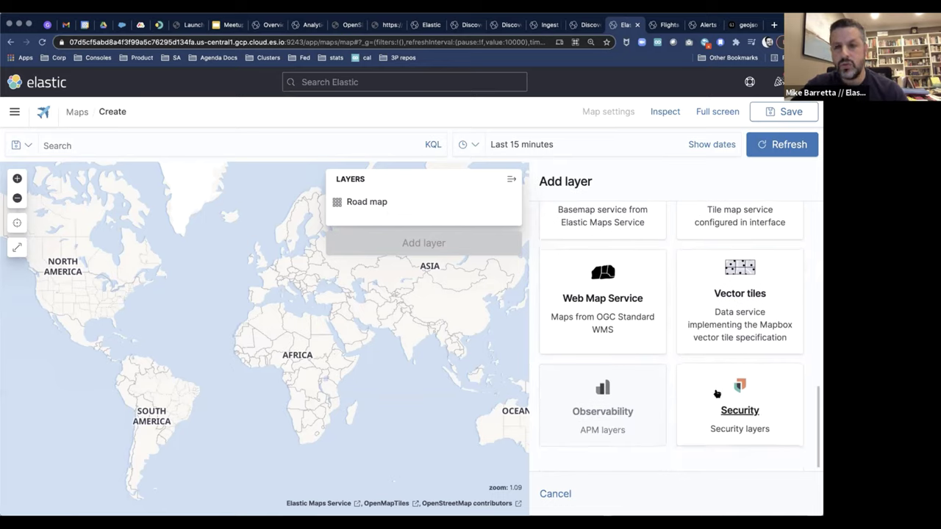
scroll(699, 358, up, 5)
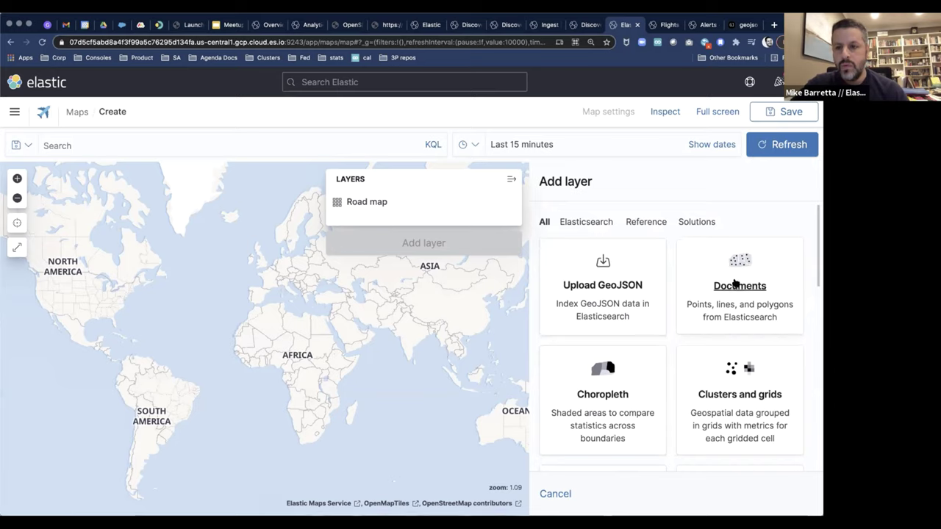
- Preview a Heat map layer based on the airports index pattern, dismissing the index warnings
scroll(734, 283, down, 3)
click(606, 385)
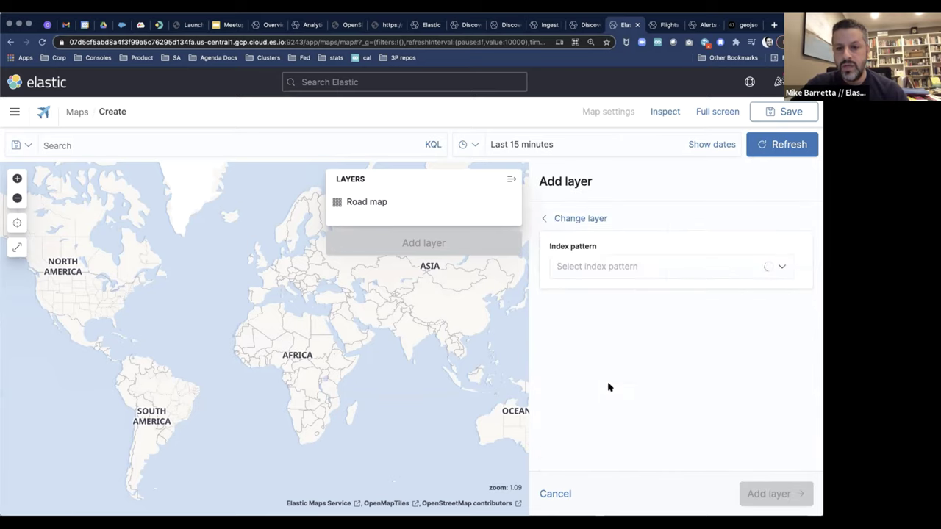
click(624, 269)
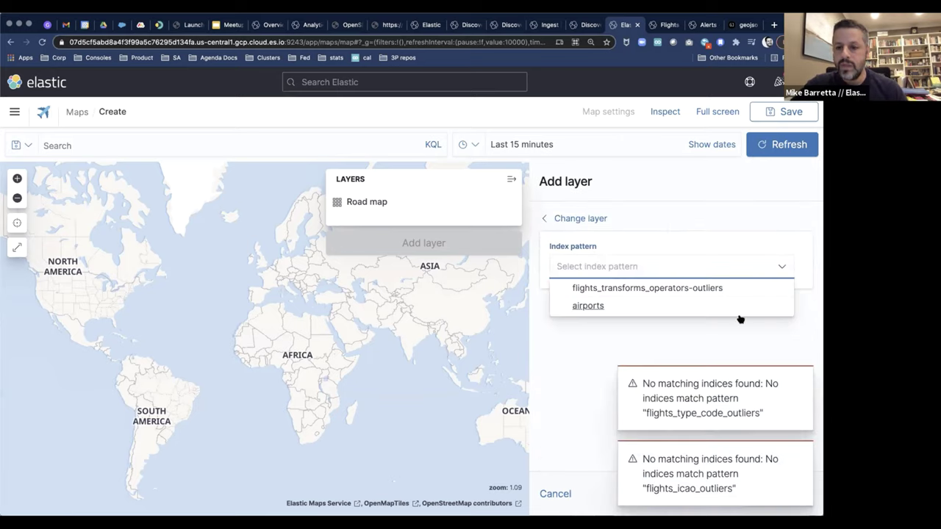
click(800, 381)
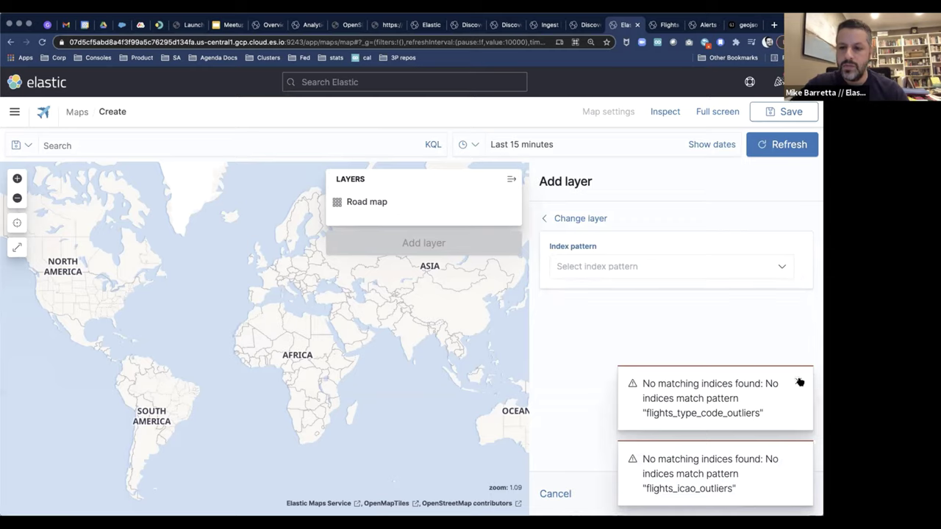
click(796, 458)
click(747, 266)
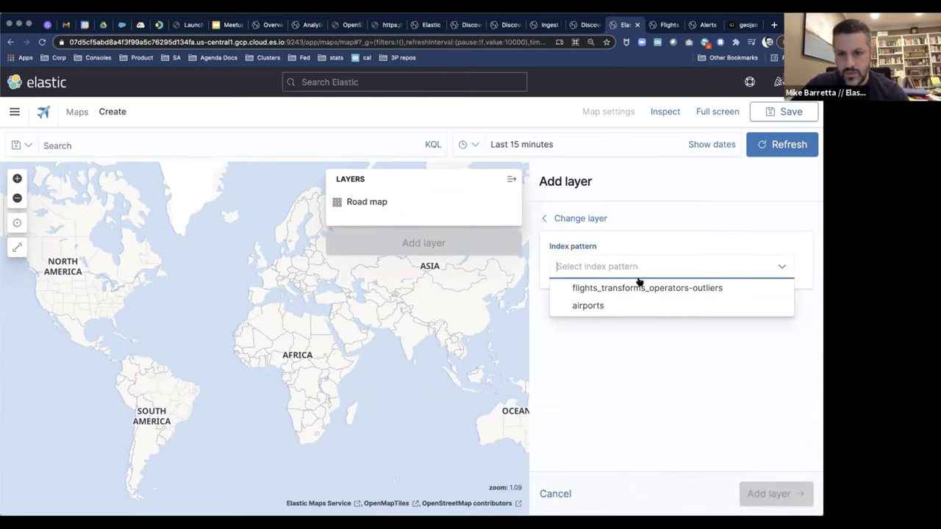
click(588, 306)
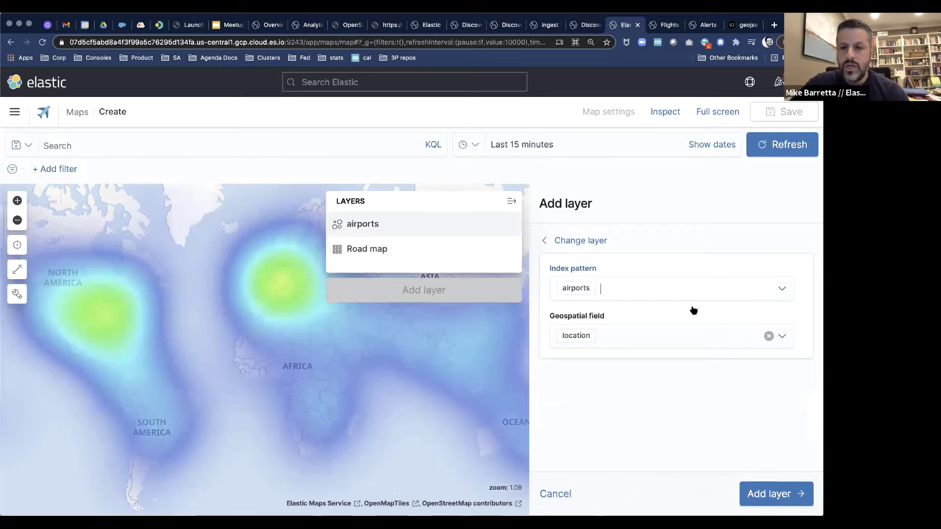
- Recheck the heat map layer's index pattern choices and return to the layer type selection
click(693, 310)
key(Escape)
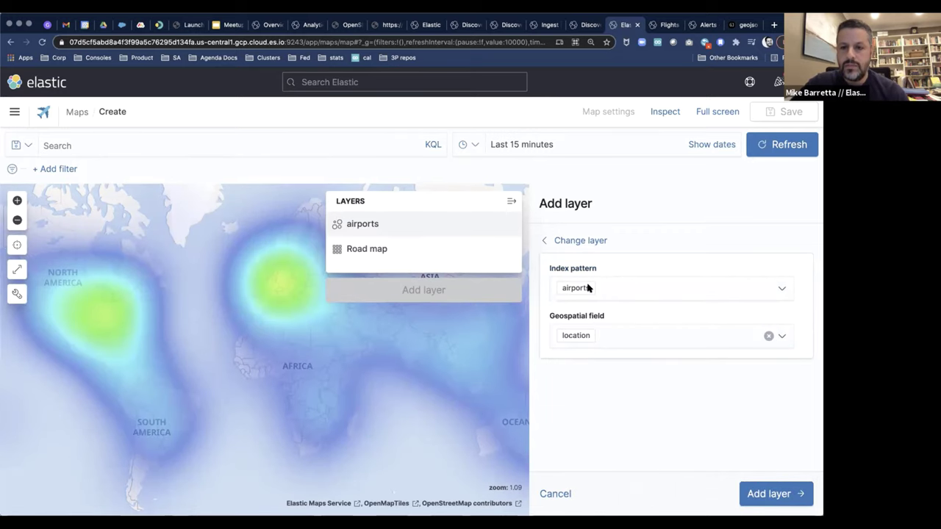
click(647, 297)
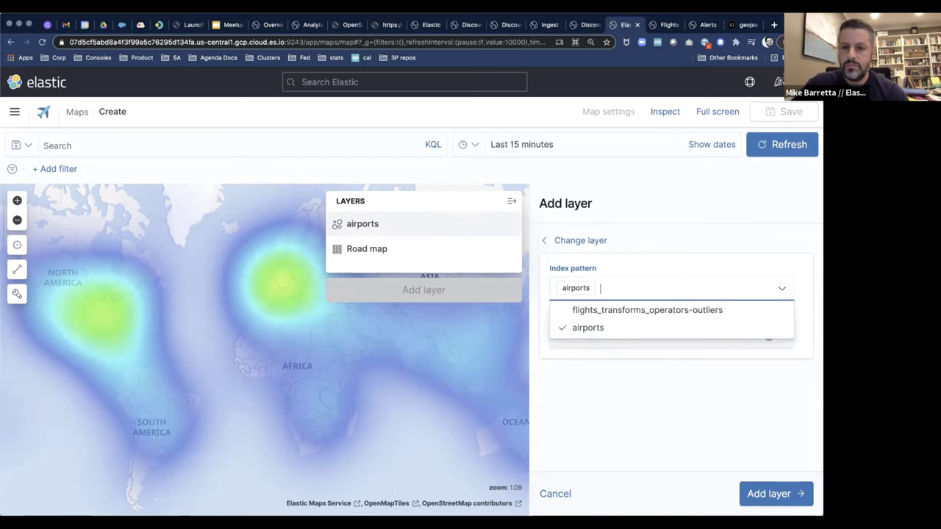
key(Down)
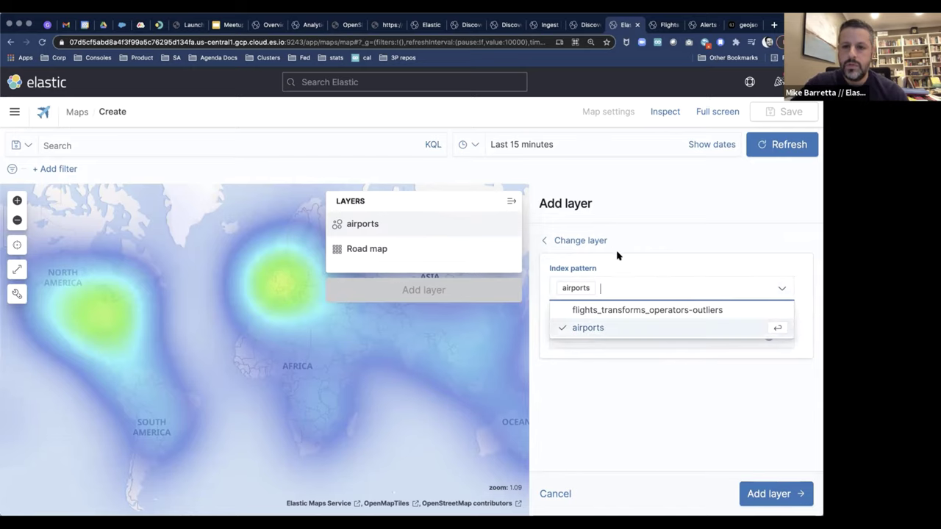
key(Return)
click(588, 238)
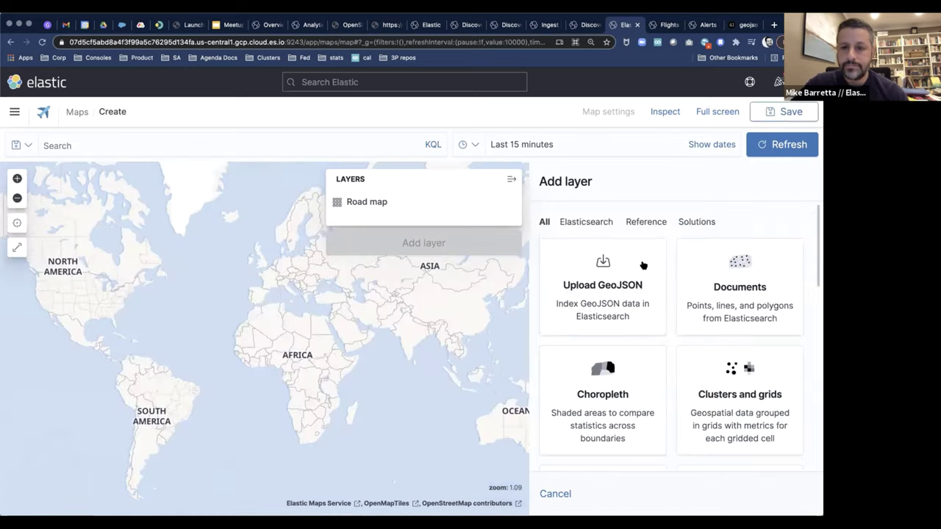
- Start a Documents layer and check the index patterns offered for it, leaving the index pattern unselected
click(709, 282)
click(650, 272)
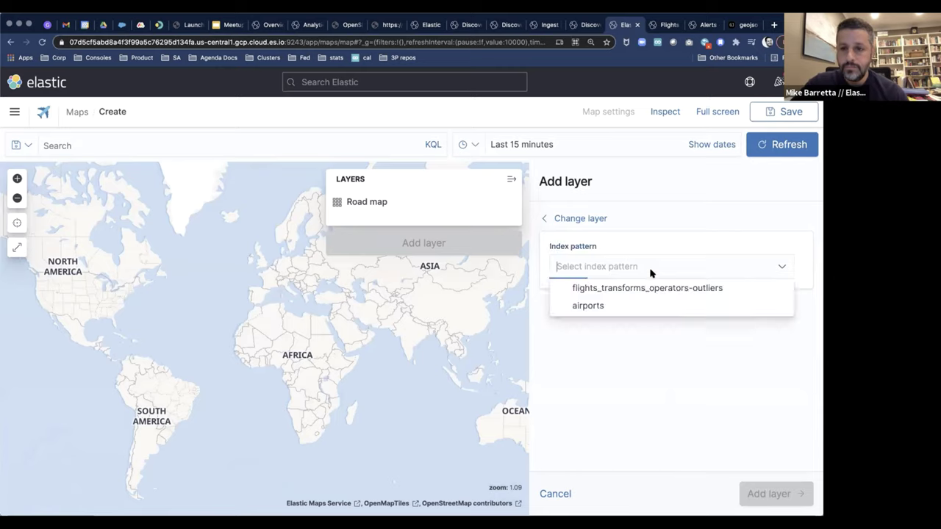
click(784, 269)
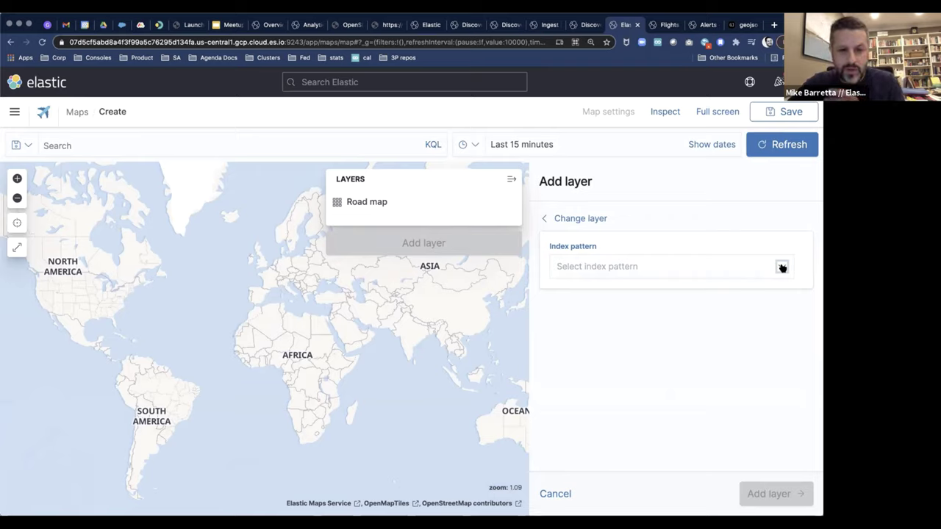
click(783, 269)
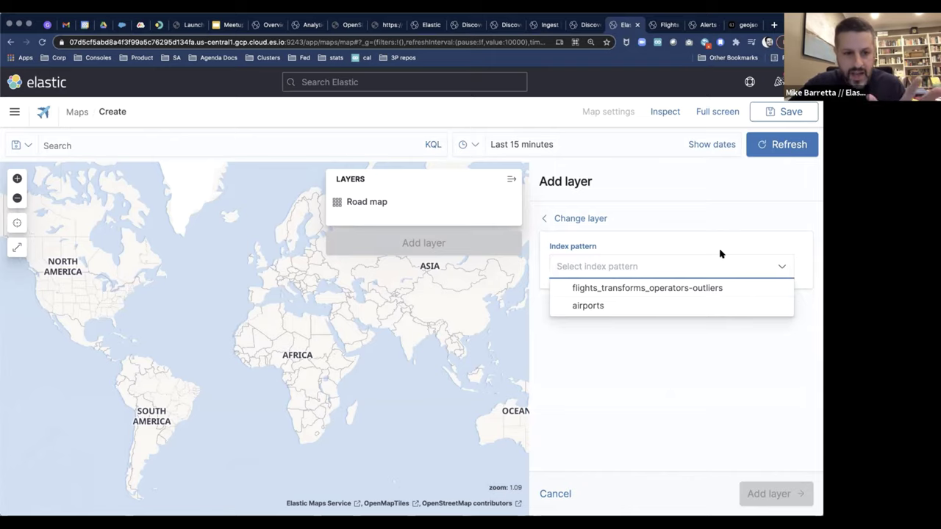
click(661, 247)
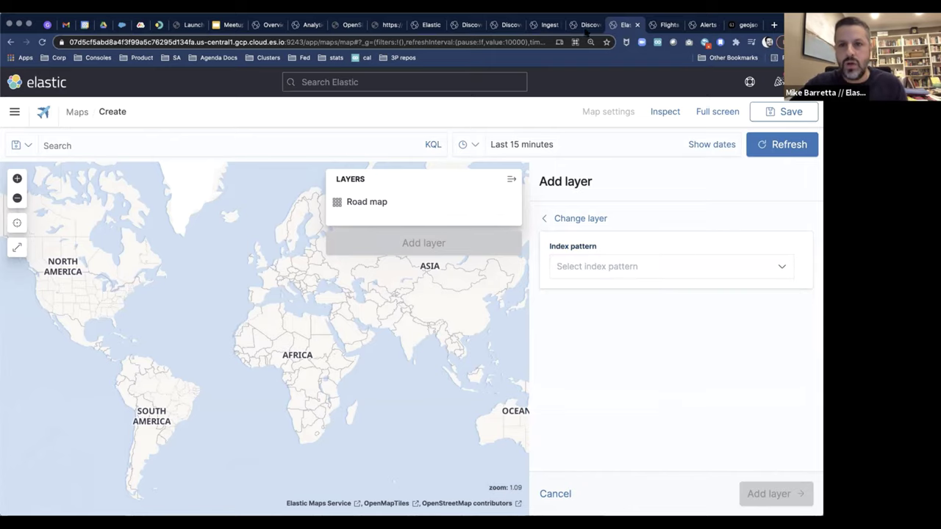
- Switch to the saved Flights Map and close the Radar Reflectivity // NOAA layer settings
click(665, 25)
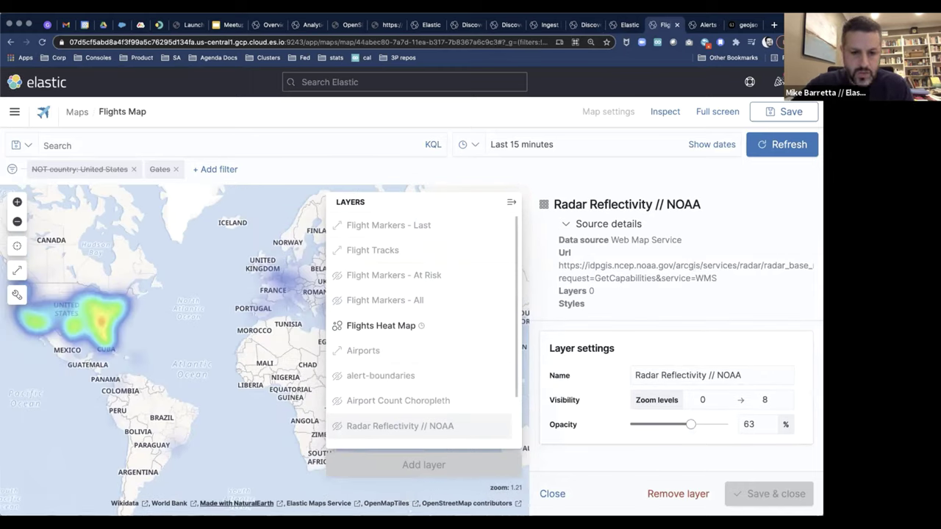
click(553, 494)
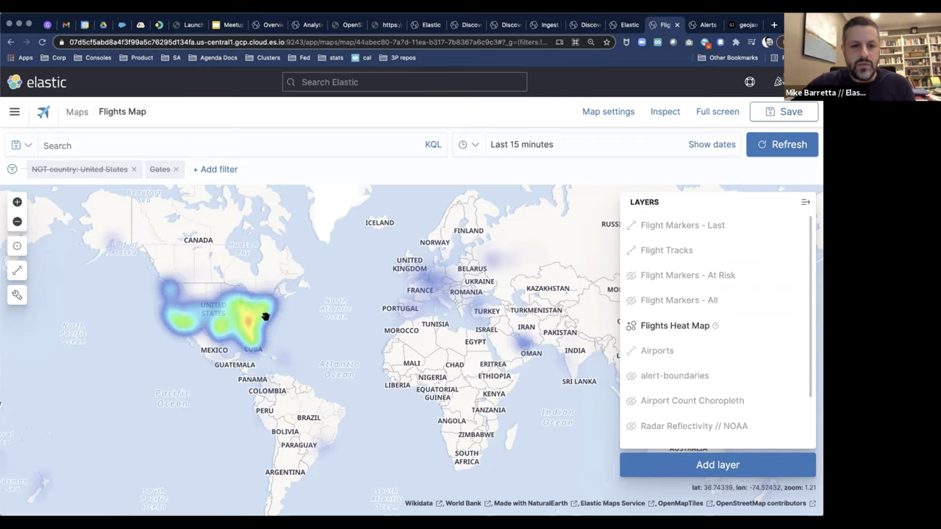
- Zoom in on the Washington area to inspect individual flights, and open the Flights Heat Map layer settings
scroll(271, 318, up, 5)
scroll(297, 325, up, 8)
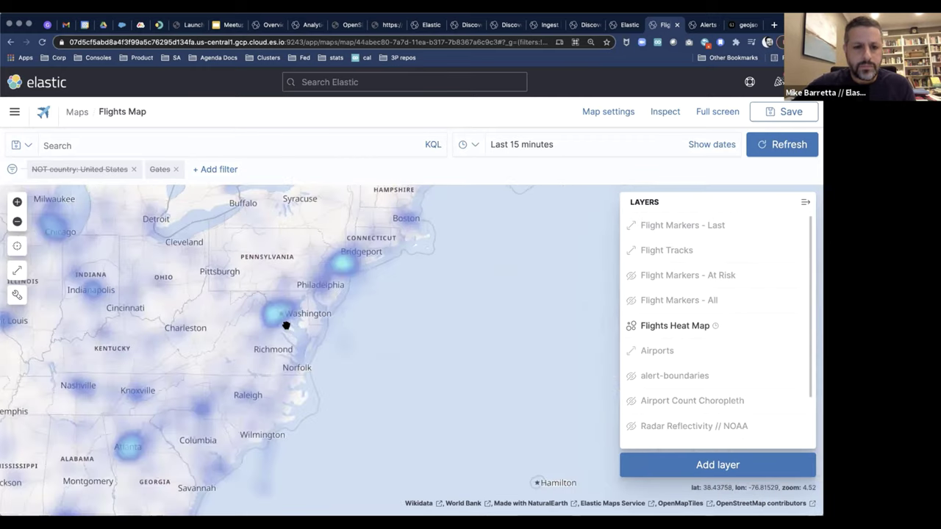
scroll(286, 325, up, 3)
scroll(286, 325, up, 3)
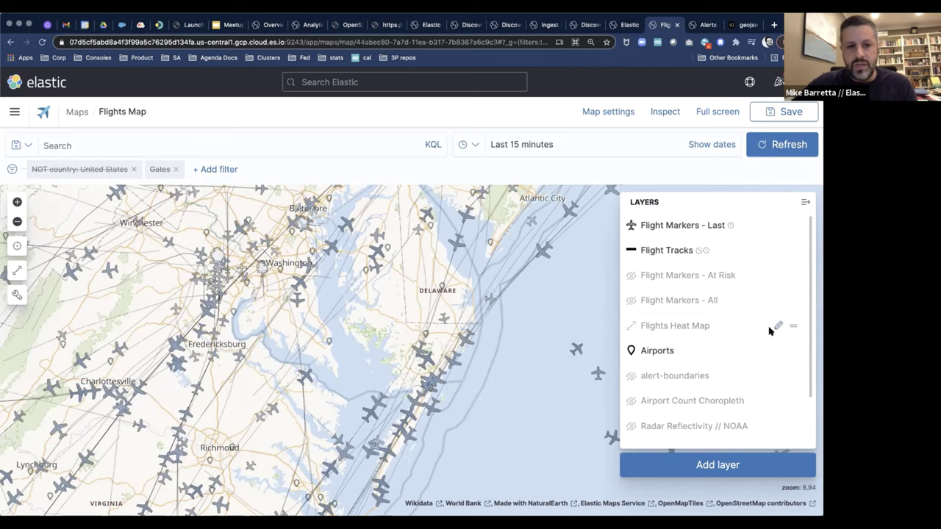
click(778, 326)
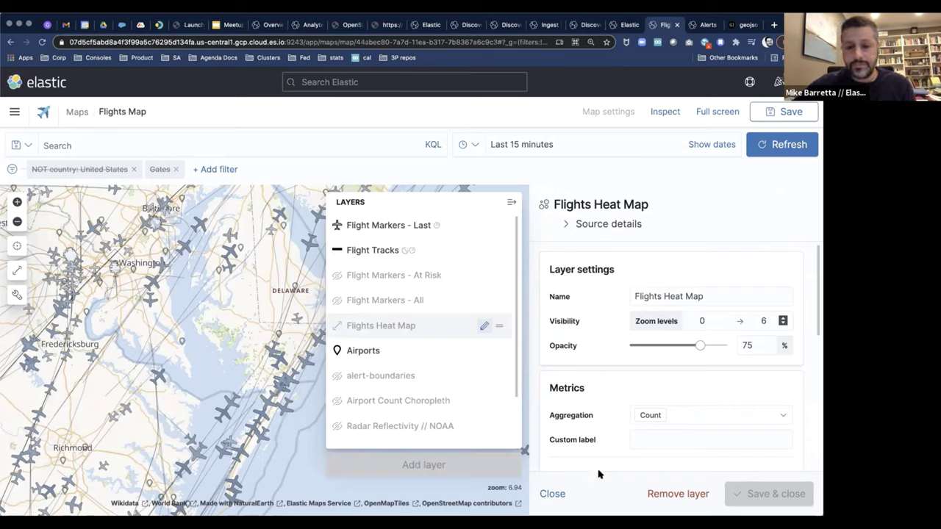
- Close the Flights Heat Map settings and review the visibility, tooltip and scaling settings of the Flight Markers - Last layer
click(557, 500)
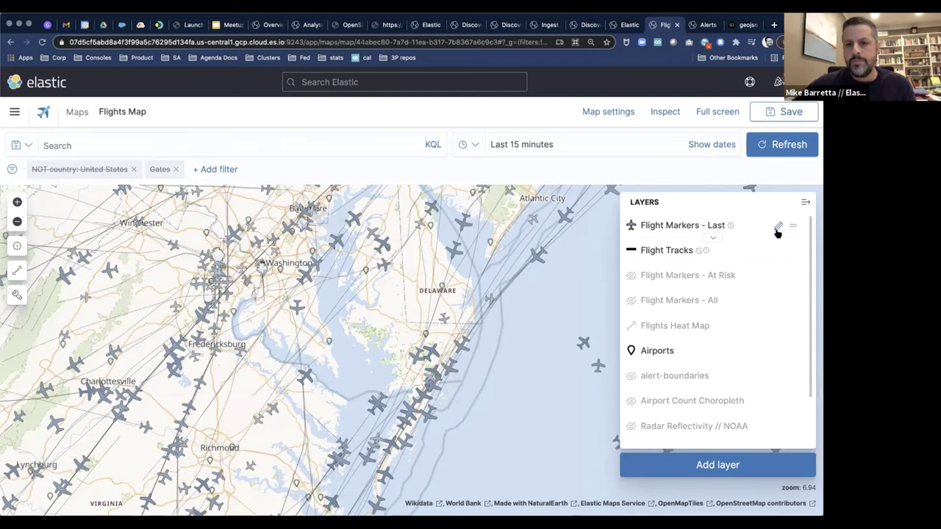
click(777, 228)
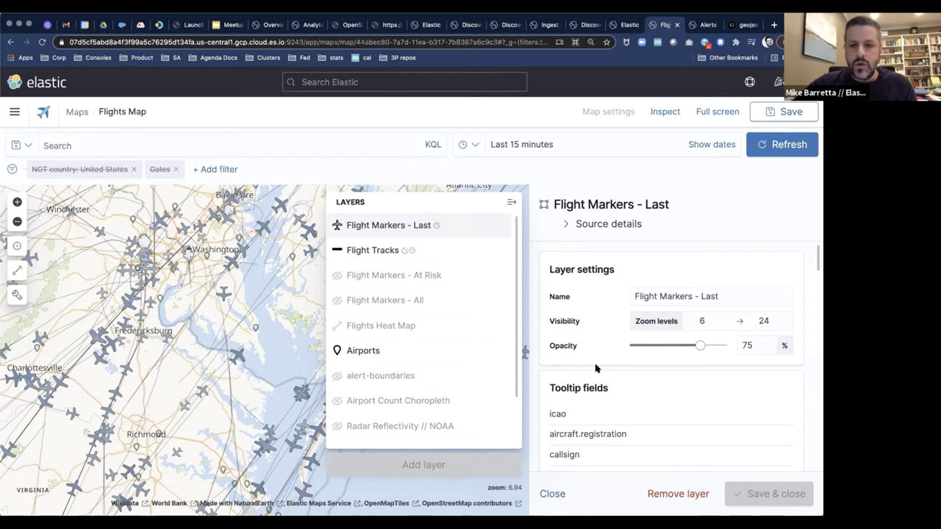
scroll(595, 368, down, 5)
scroll(595, 367, down, 10)
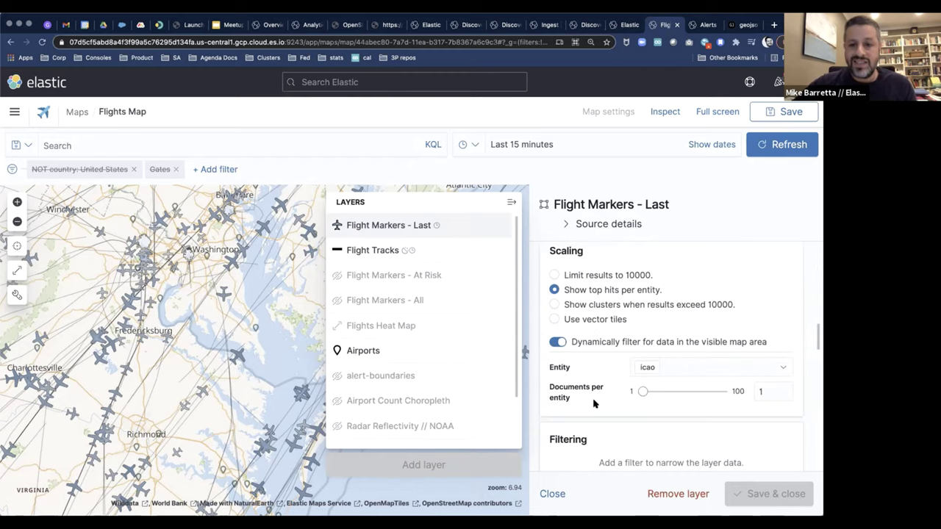
scroll(594, 403, down, 4)
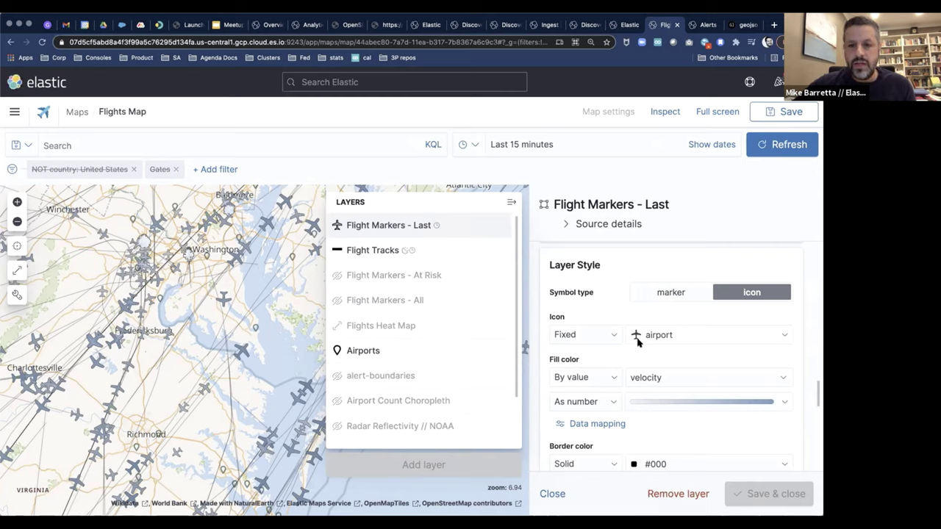
- Examine the layer style of Flight Markers - Last, including the available icons, fill color, symbol orientation and symbol size
click(748, 339)
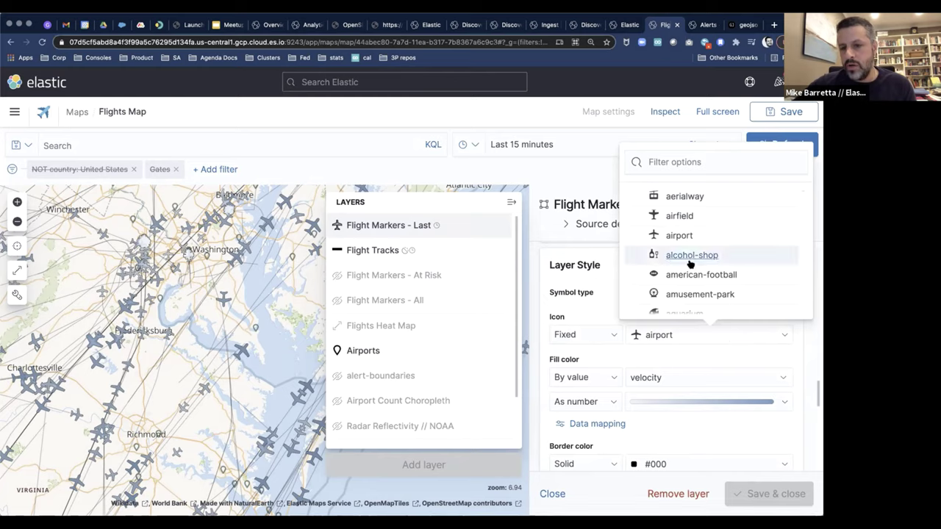
scroll(687, 266, down, 3)
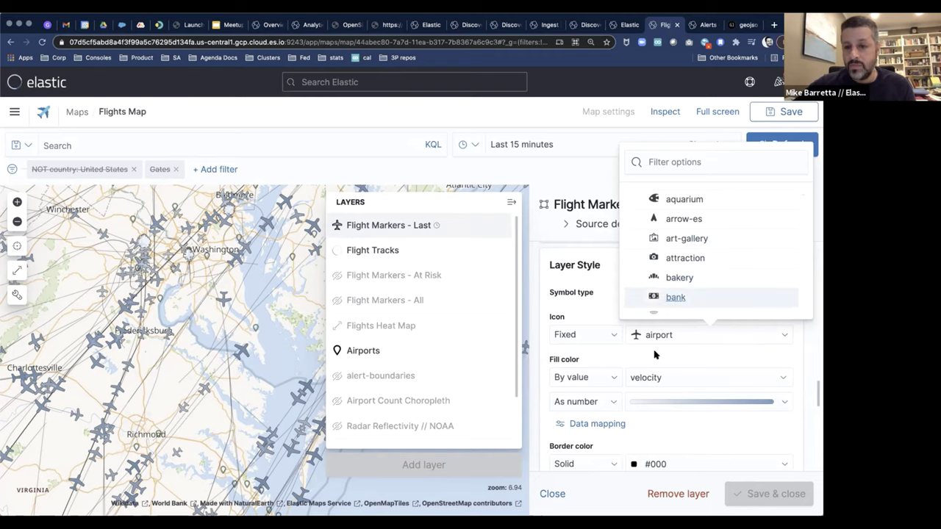
click(636, 336)
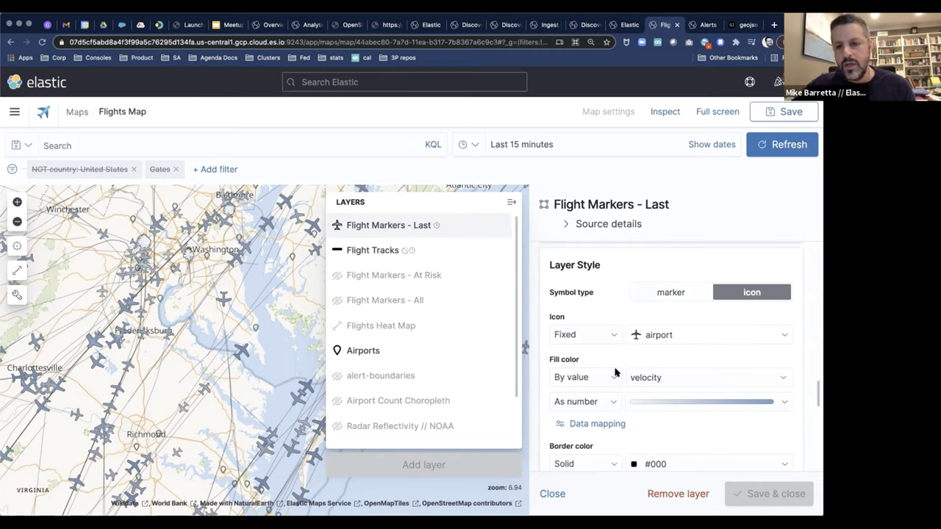
scroll(592, 346, down, 1)
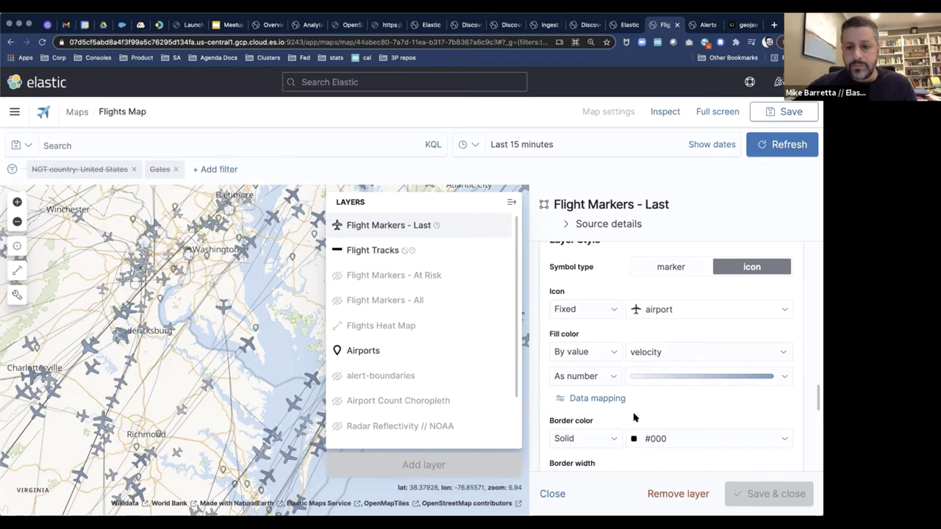
scroll(634, 418, down, 5)
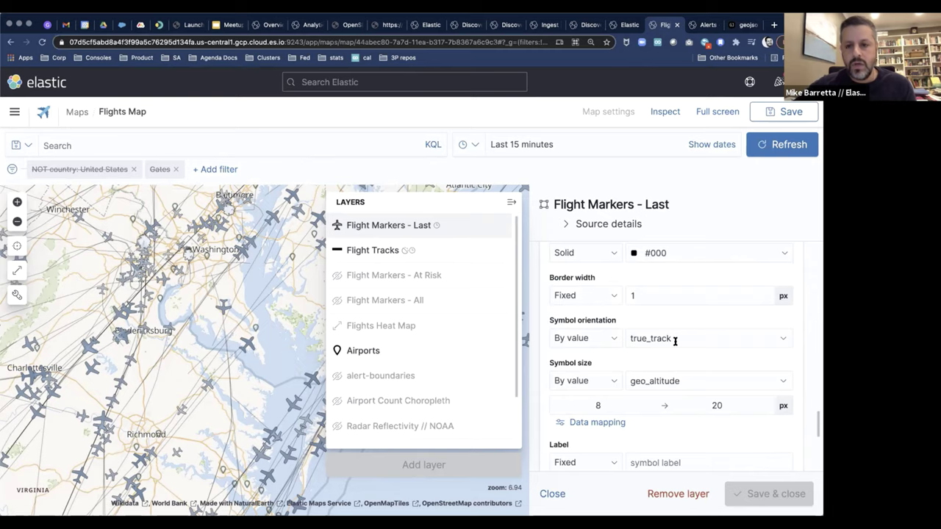
scroll(590, 336, down, 1)
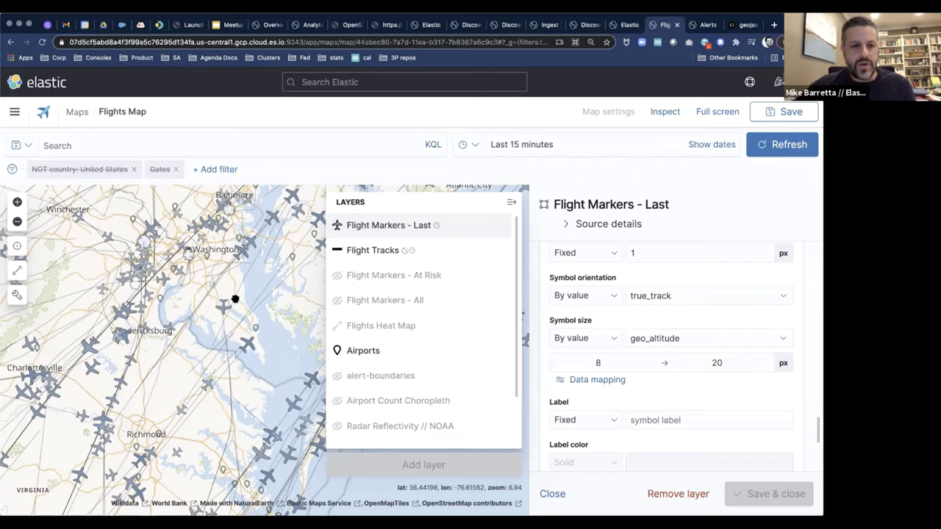
mouse_move(258, 307)
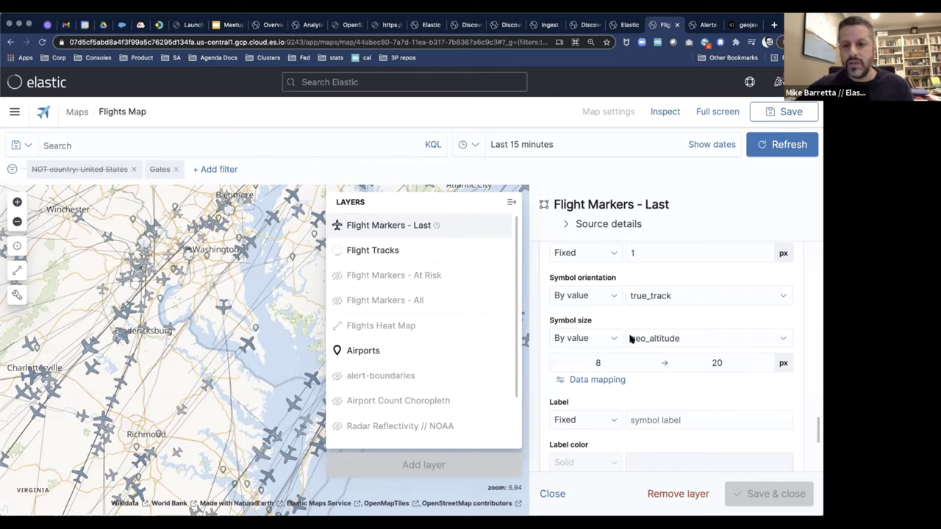
- Try sizing the flight marker symbols by the vertical_rate field, look through alternative fields, and leave the layer settings without saving
click(666, 338)
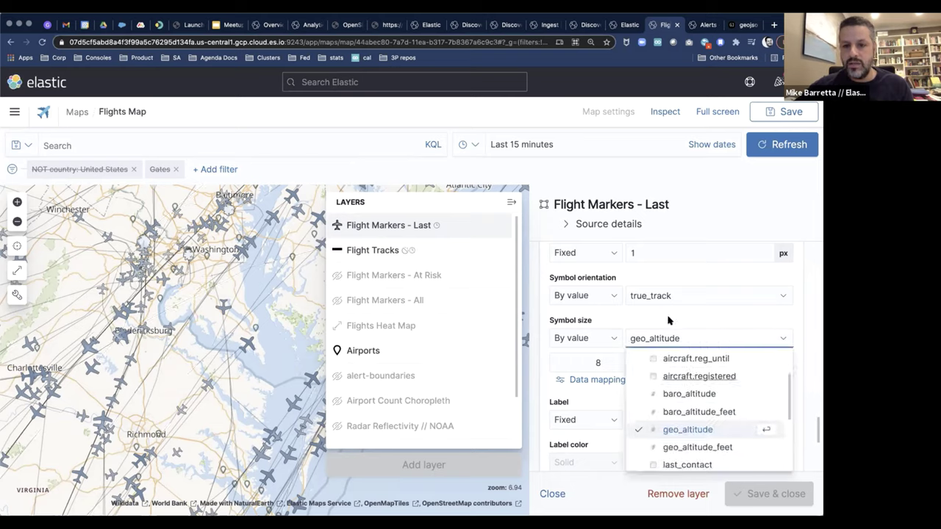
scroll(679, 418, down, 2)
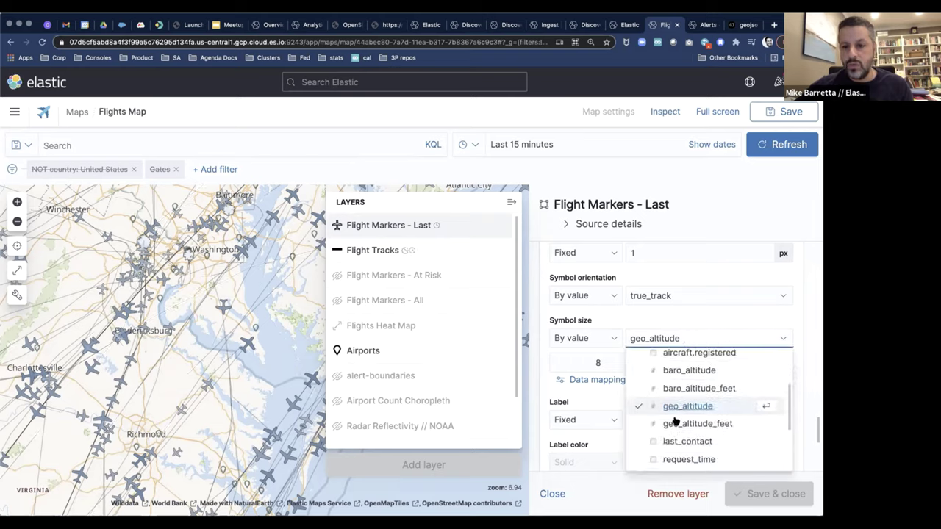
scroll(674, 421, down, 2)
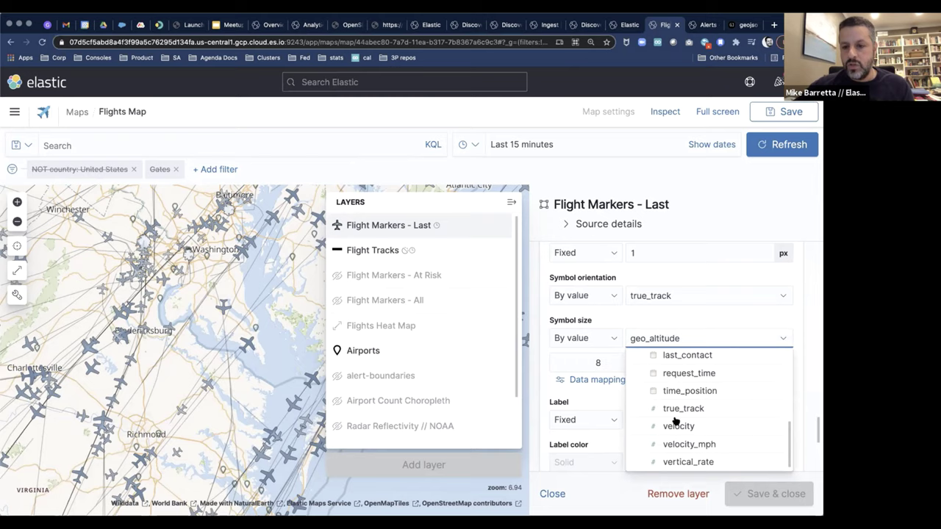
click(674, 463)
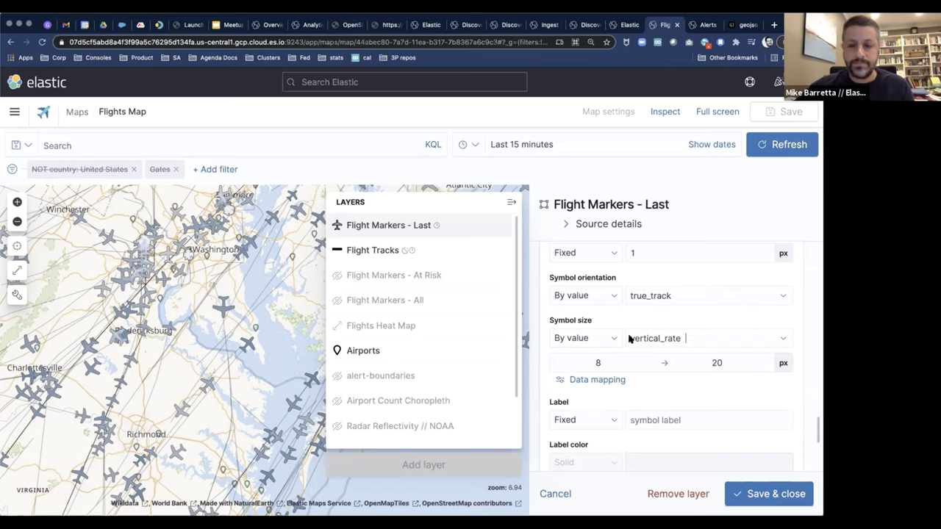
click(779, 341)
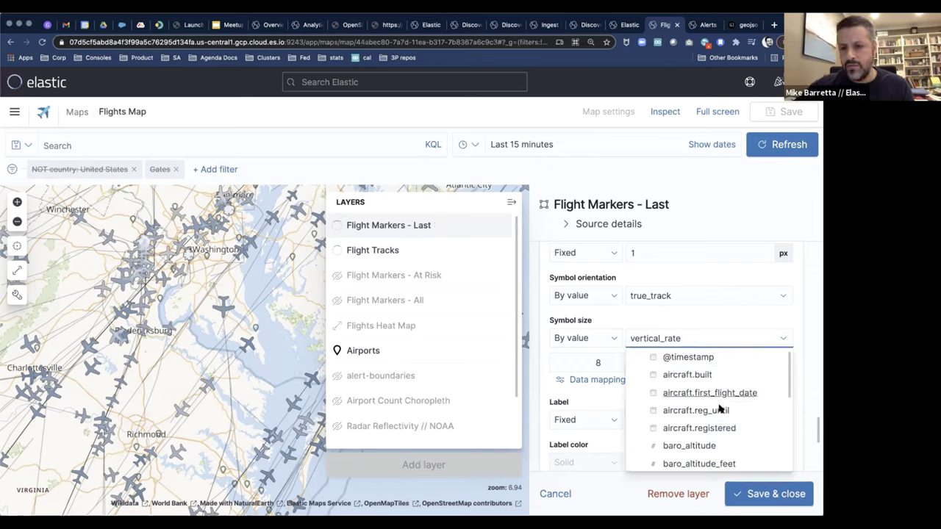
scroll(719, 410, down, 3)
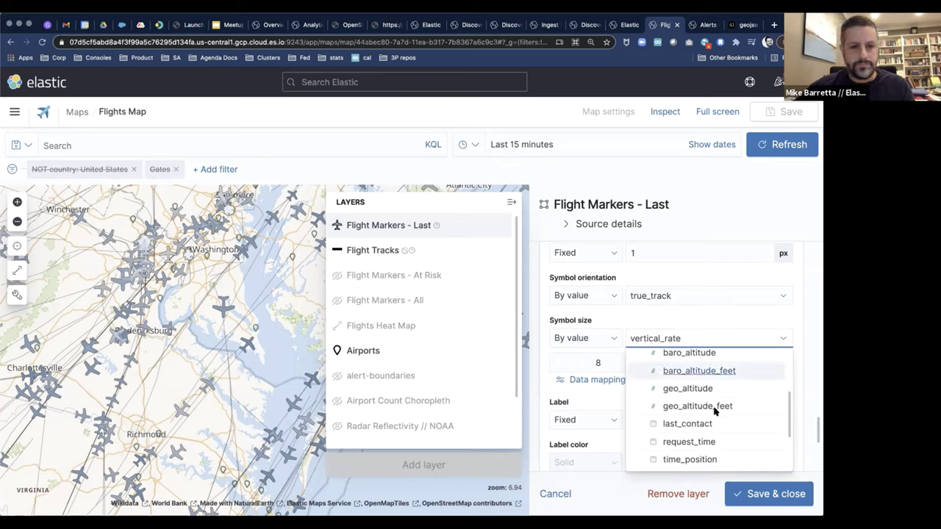
click(699, 371)
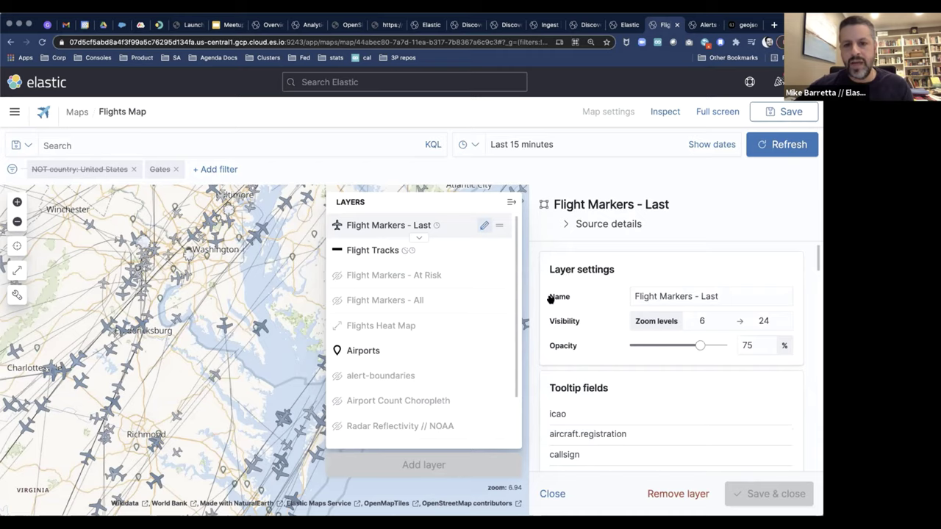
key(Escape)
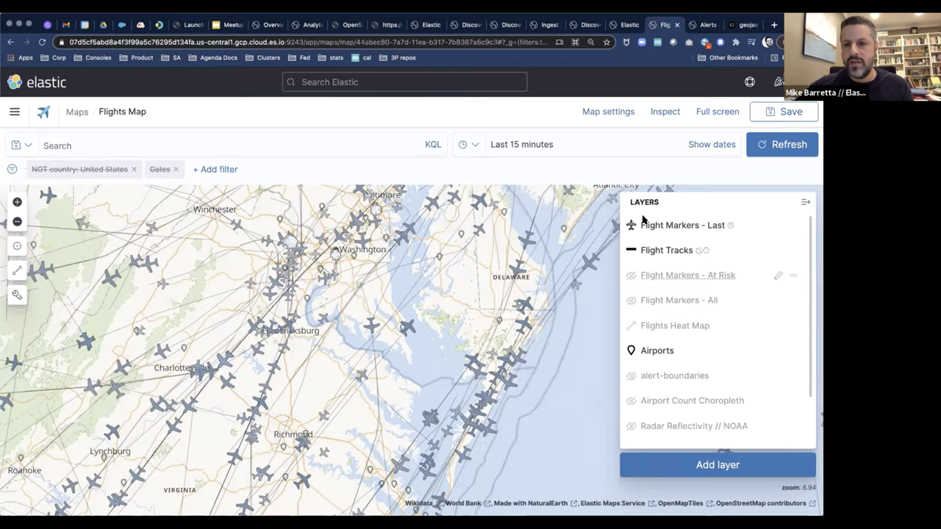
- Hide Flight Markers - Last, show Flight Markers - All, and inspect the full set of aircraft positions around the Chesapeake Bay
click(630, 301)
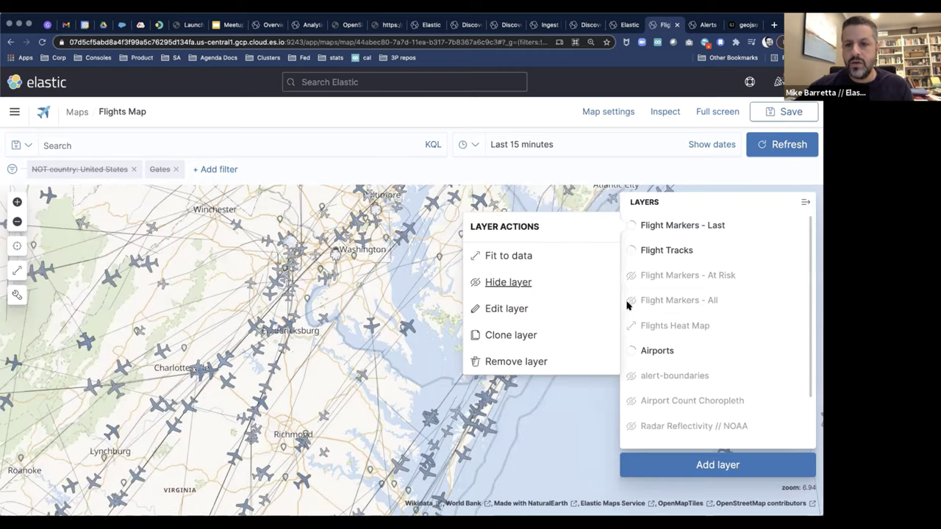
click(559, 354)
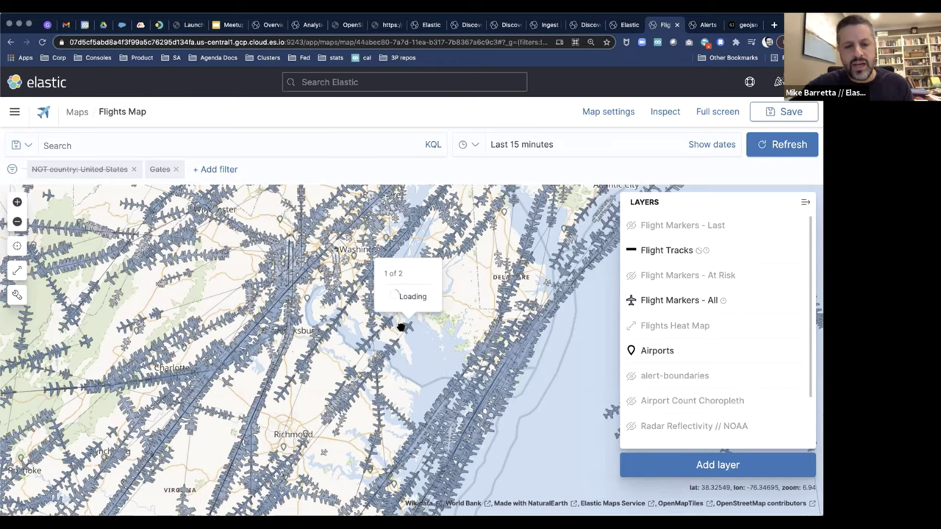
scroll(410, 347, up, 3)
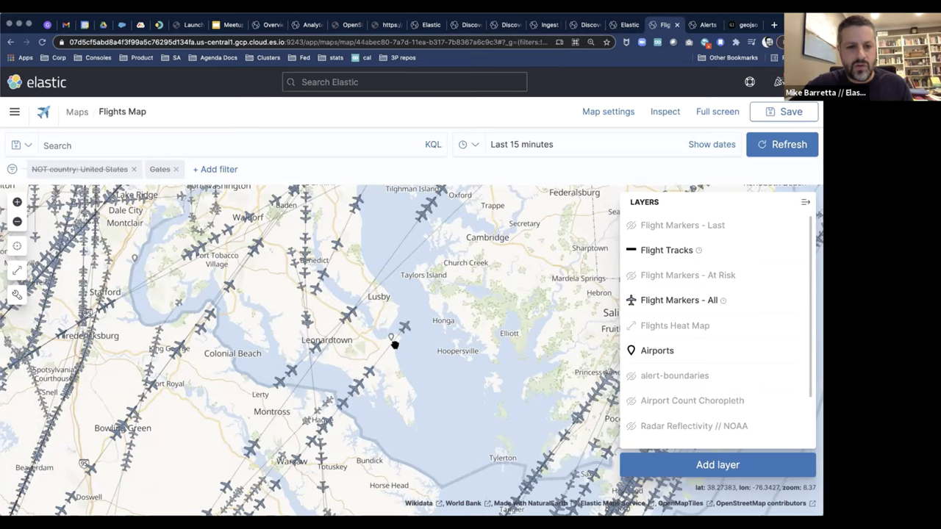
scroll(511, 339, down, 2)
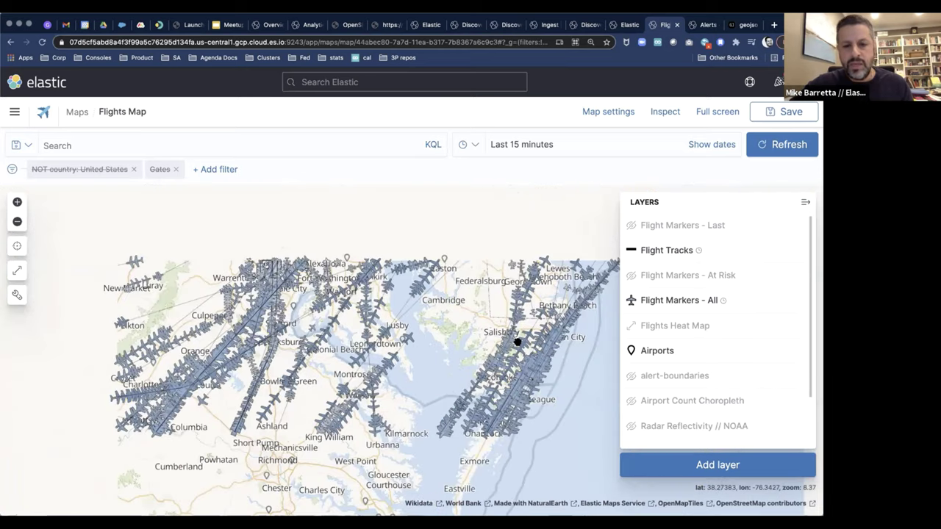
scroll(412, 339, down, 1)
scroll(412, 339, down, 2)
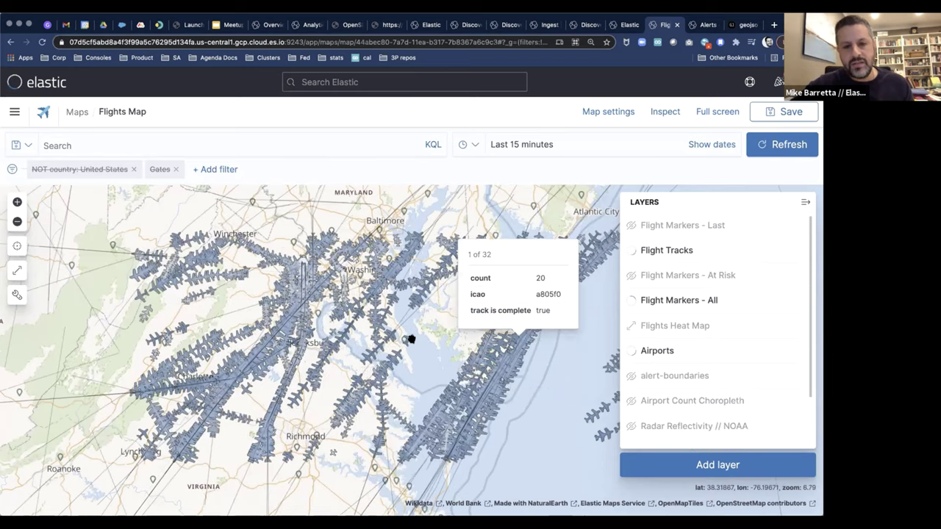
click(409, 336)
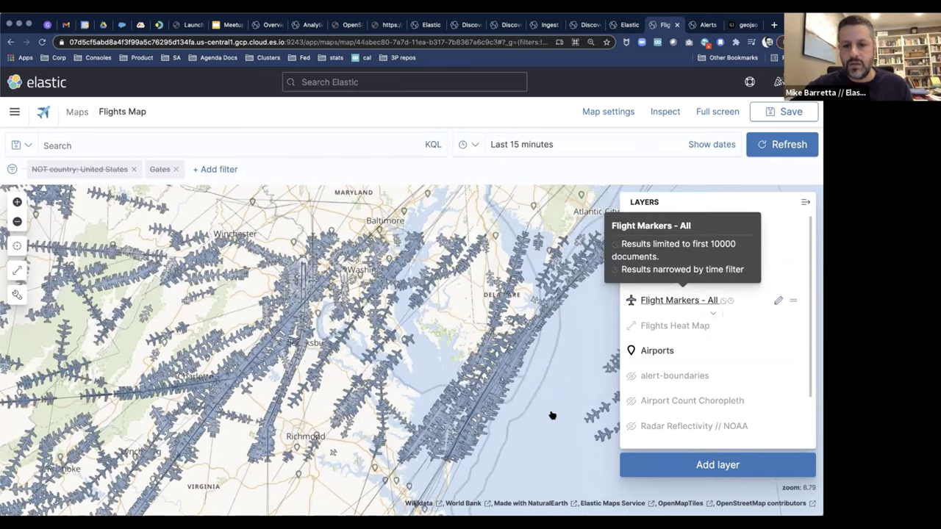
- Hide the Flight Markers - All layer and show Flight Markers - Last again
click(548, 360)
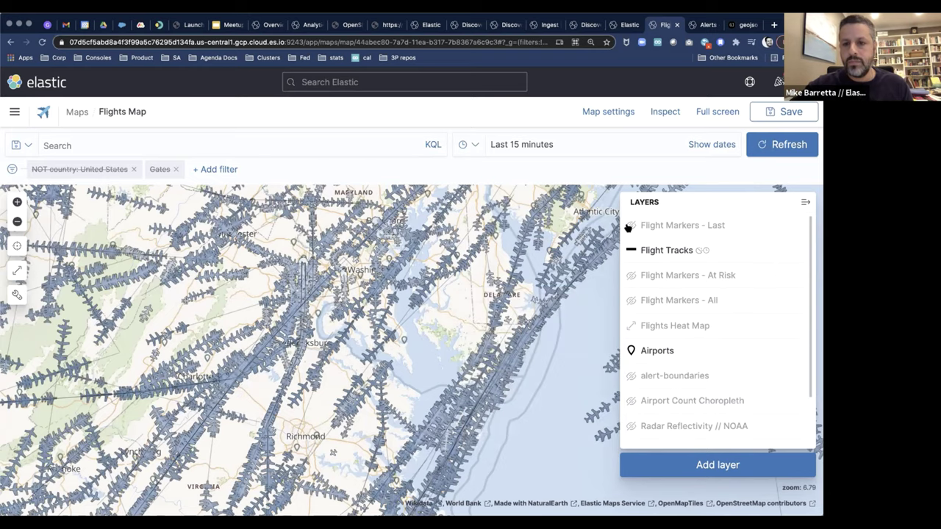
click(716, 225)
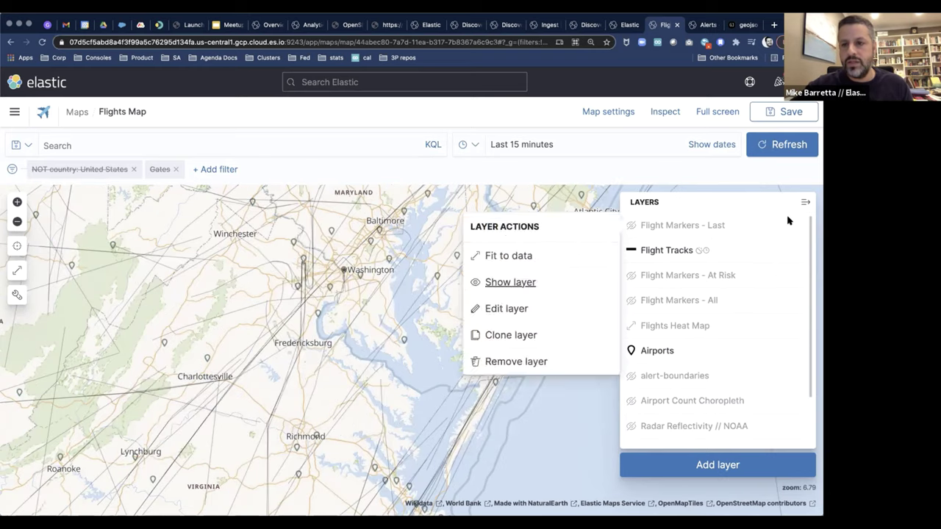
key(Return)
- Review the tooltip fields, sorting and top-hits-per-entity scaling in the Flight Markers - Last layer settings
click(777, 225)
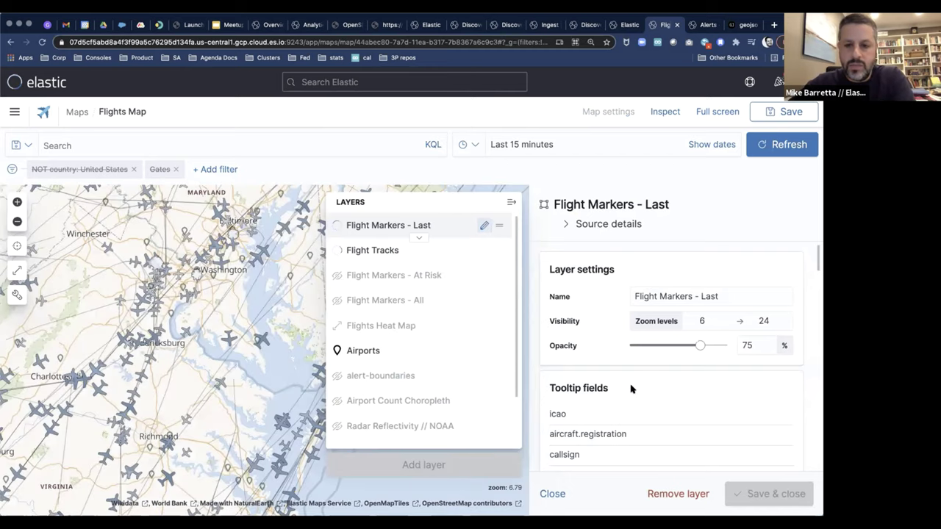
scroll(630, 389, down, 1)
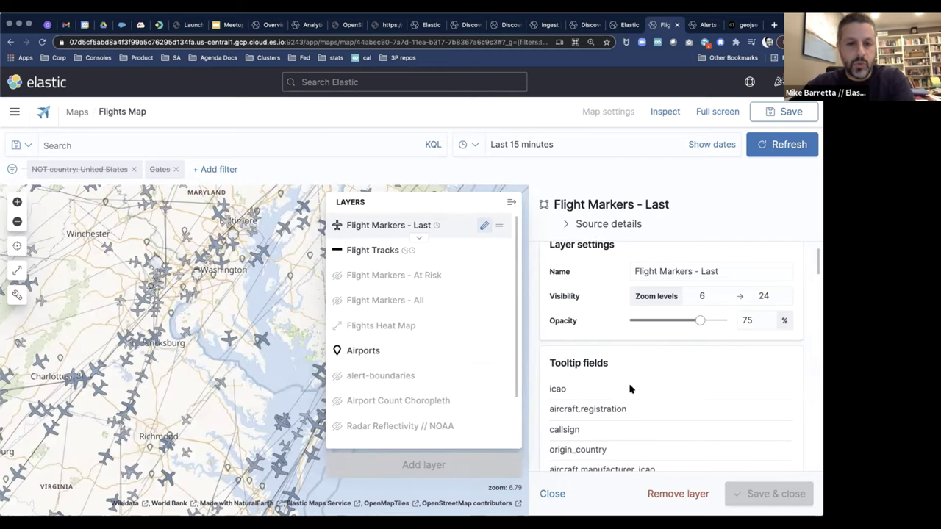
mouse_move(630, 389)
scroll(630, 389, down, 6)
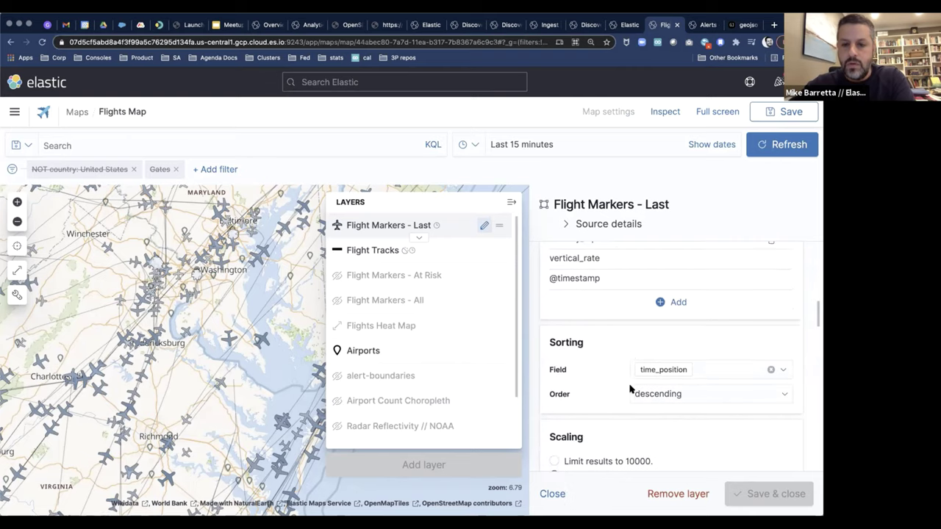
scroll(578, 258, down, 3)
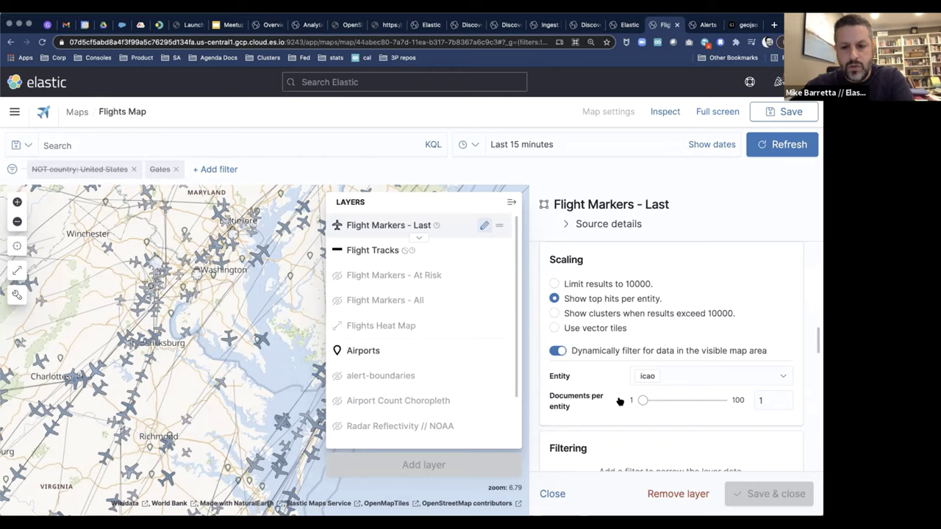
- Try 15 documents per entity for the Flight Markers - Last layer, and return the value to 1
drag(643, 400, 654, 402)
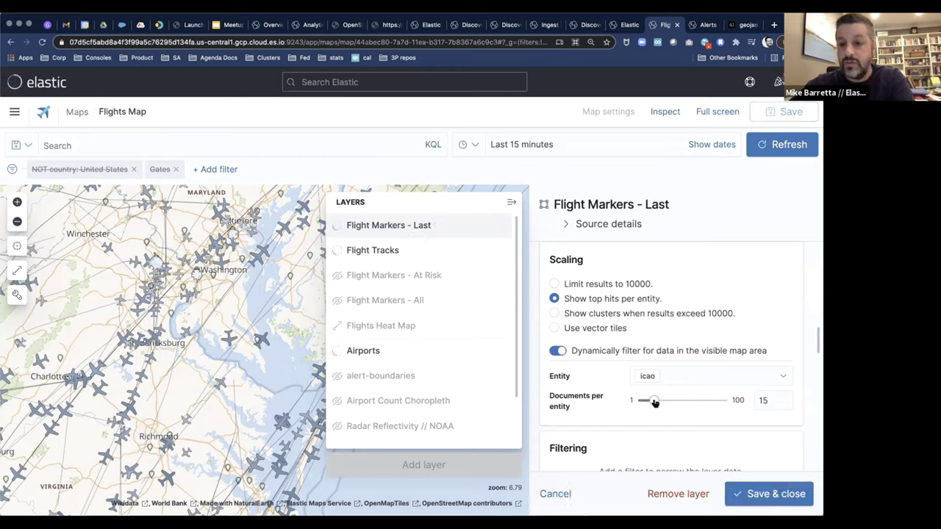
click(633, 401)
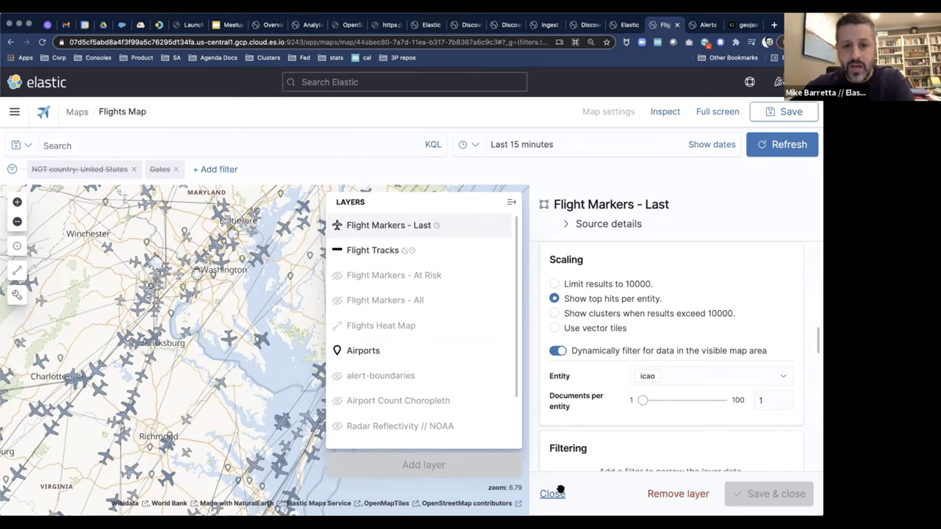
- Close the layer settings, show the Flight Markers - At Risk layer, and view the flights heat map across the wider mid-Atlantic region
click(559, 491)
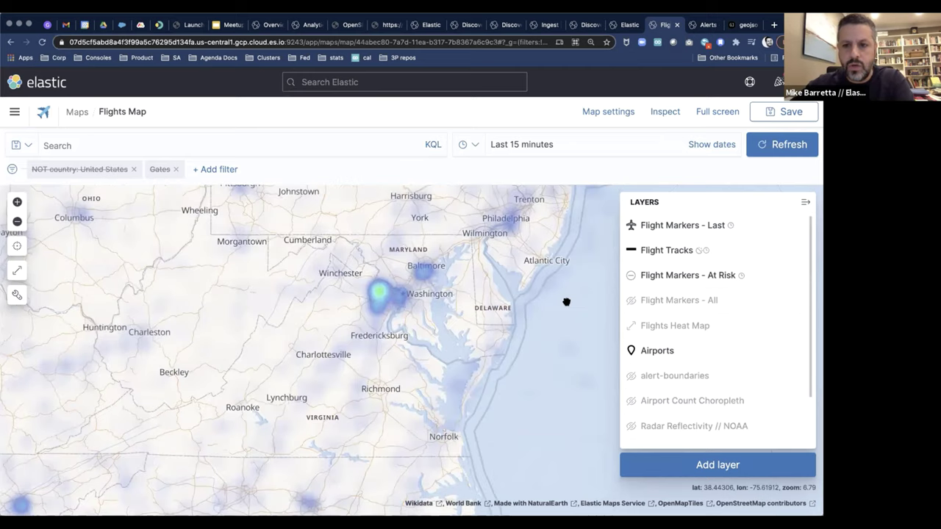
scroll(566, 301, down, 2)
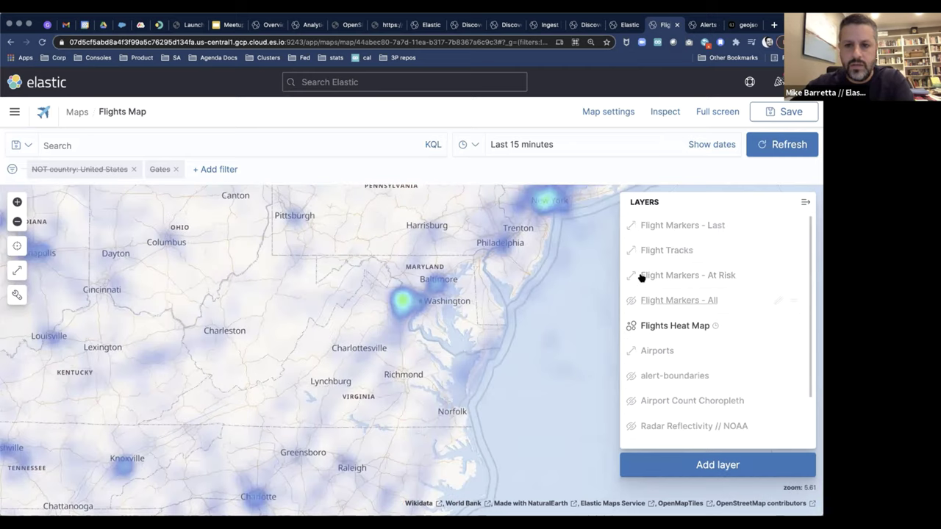
- Hide the Flight Markers - At Risk layer while viewing the aircraft markers over Ohio and West Virginia
scroll(567, 300, up, 2)
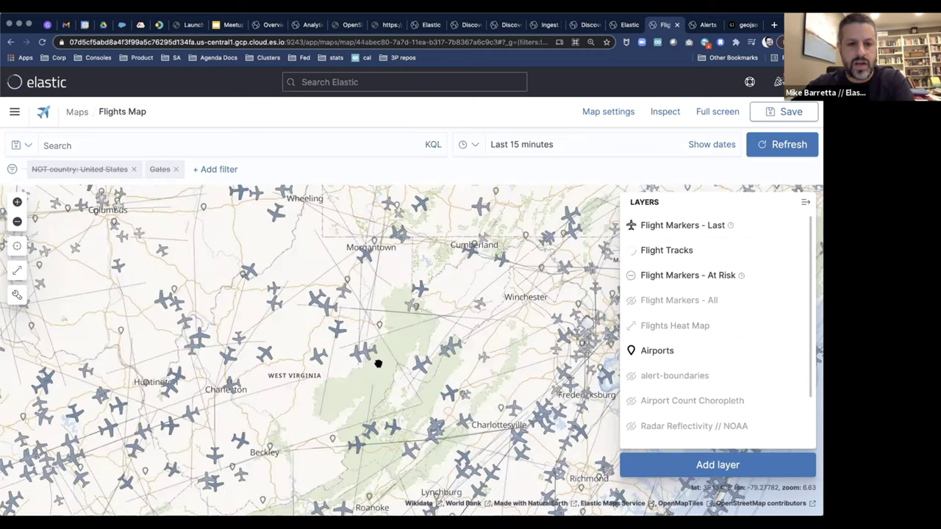
drag(378, 363, 453, 372)
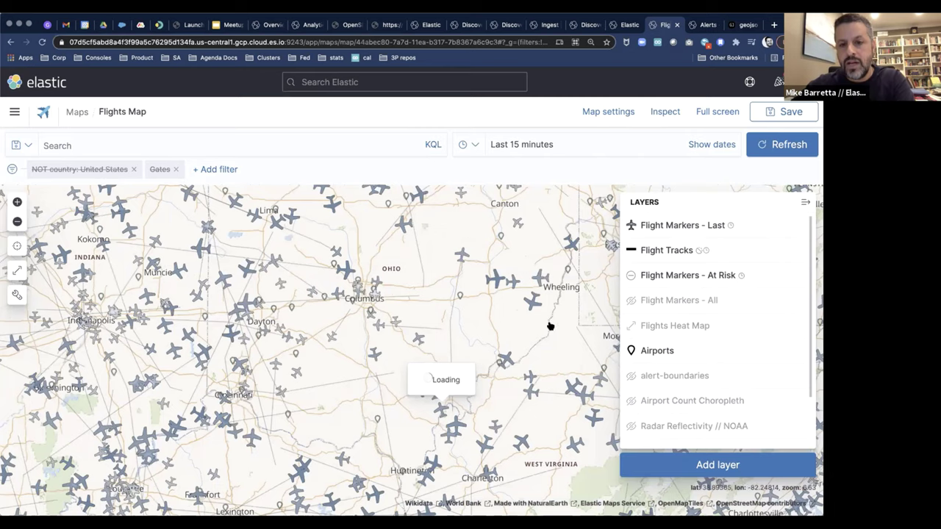
click(688, 275)
click(536, 334)
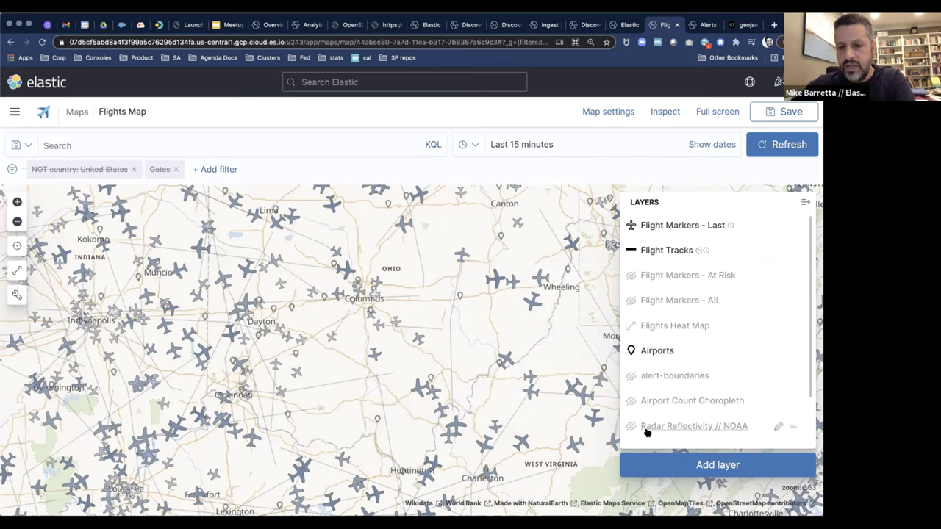
- Review the Radar Reflectivity // NOAA layer's source details, preview the layer on the map, and discard the change
click(778, 427)
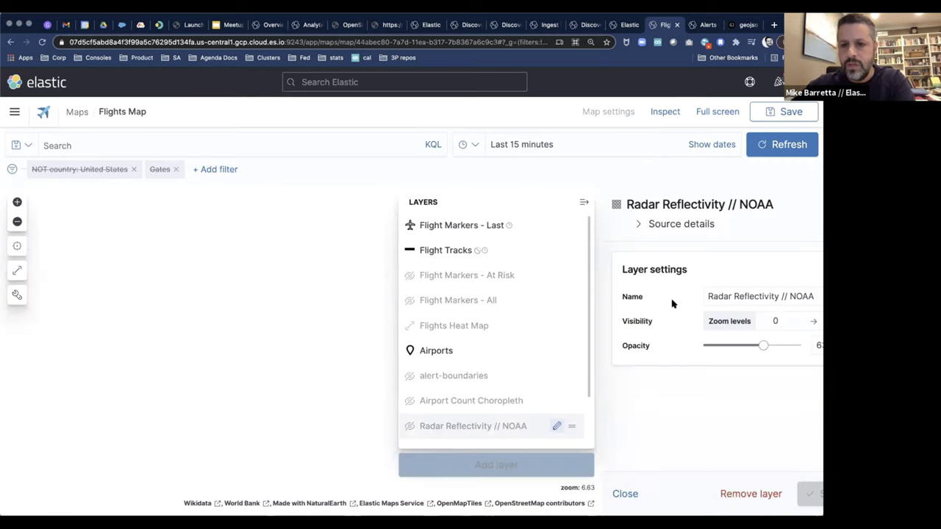
click(618, 226)
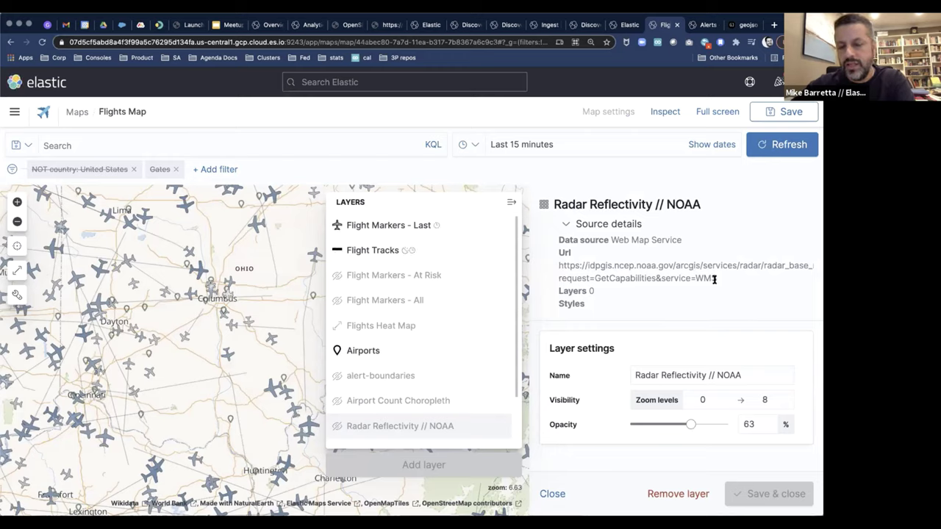
click(346, 428)
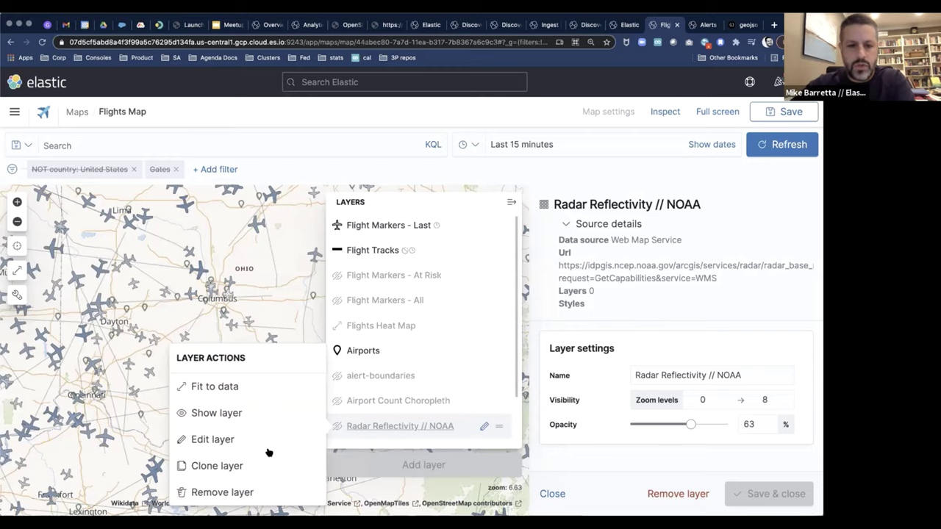
click(263, 414)
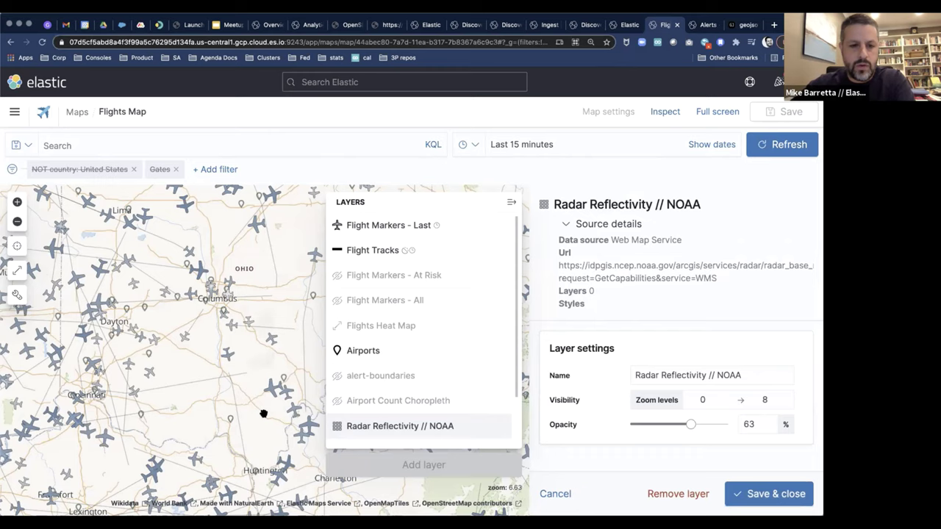
scroll(263, 414, down, 1)
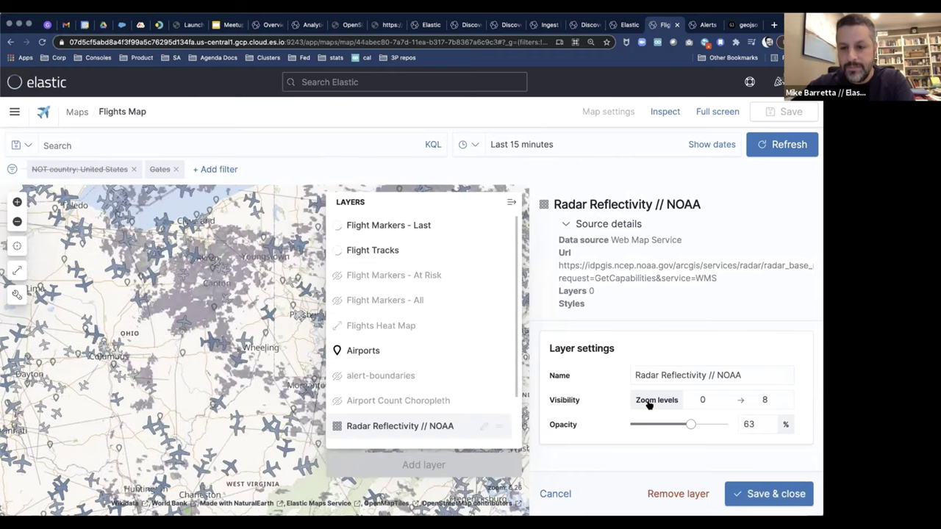
key(Escape)
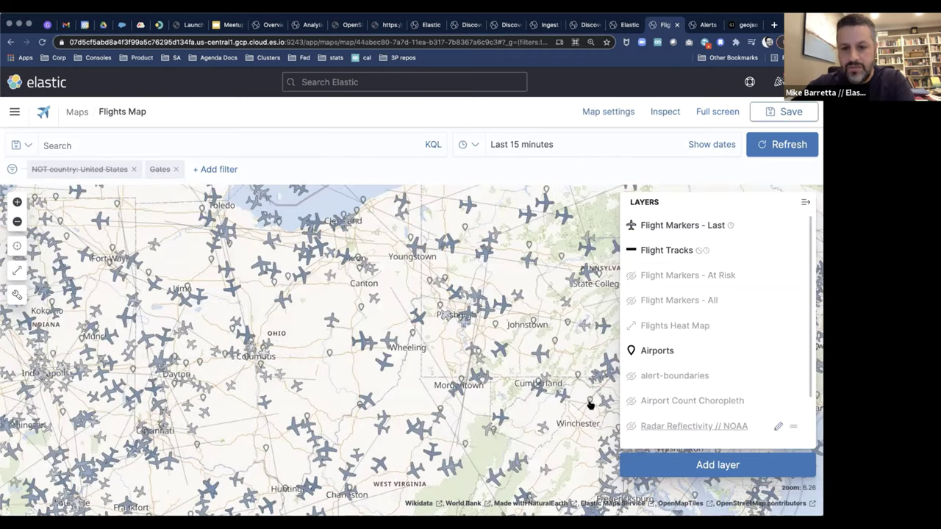
- Show the Imagery layer, inspect the satellite imagery over Ohio, and review the layer's source details
scroll(647, 400, down, 2)
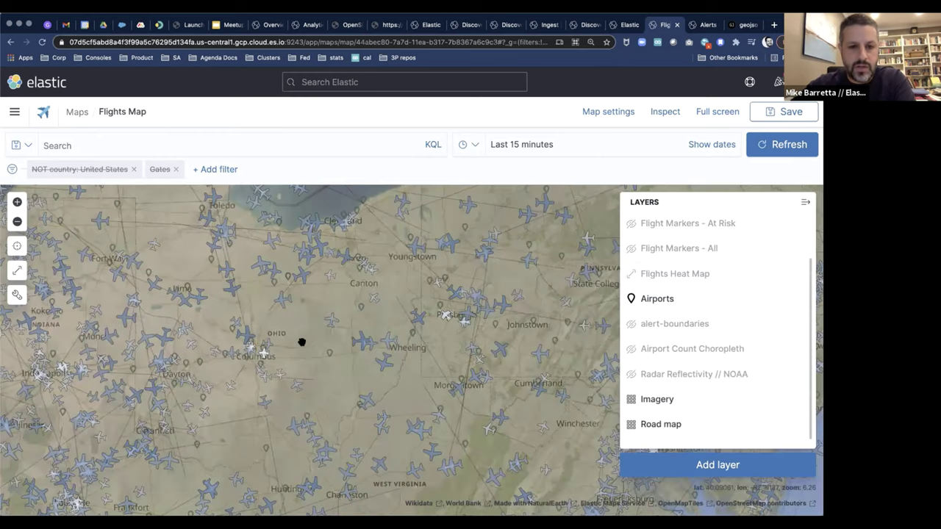
scroll(296, 328, up, 5)
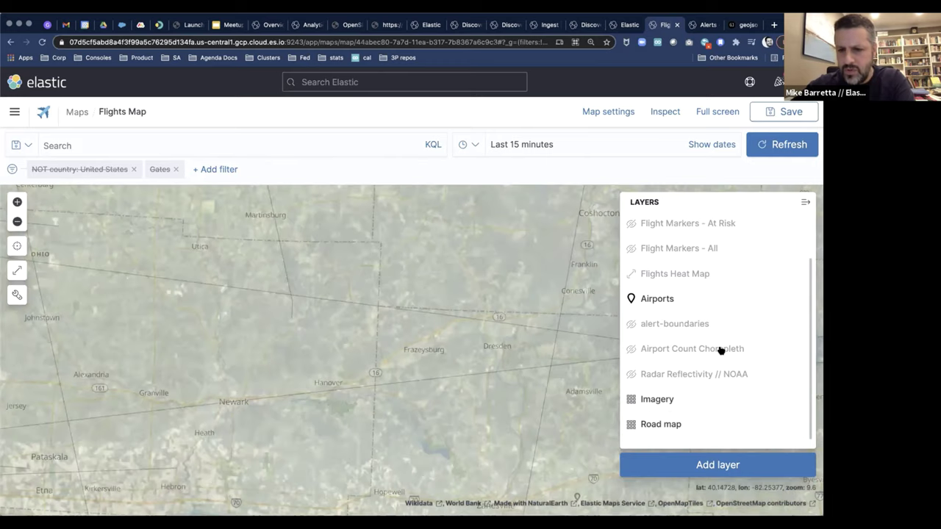
click(778, 399)
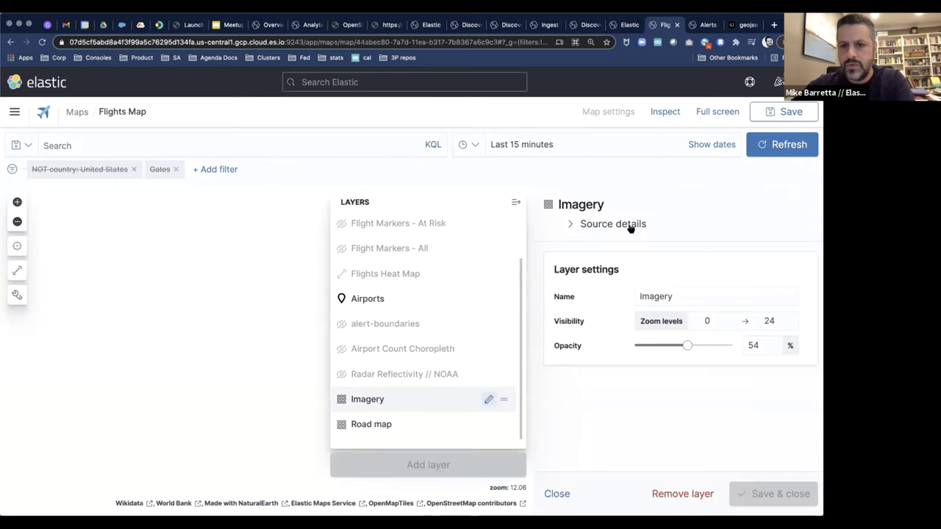
click(609, 223)
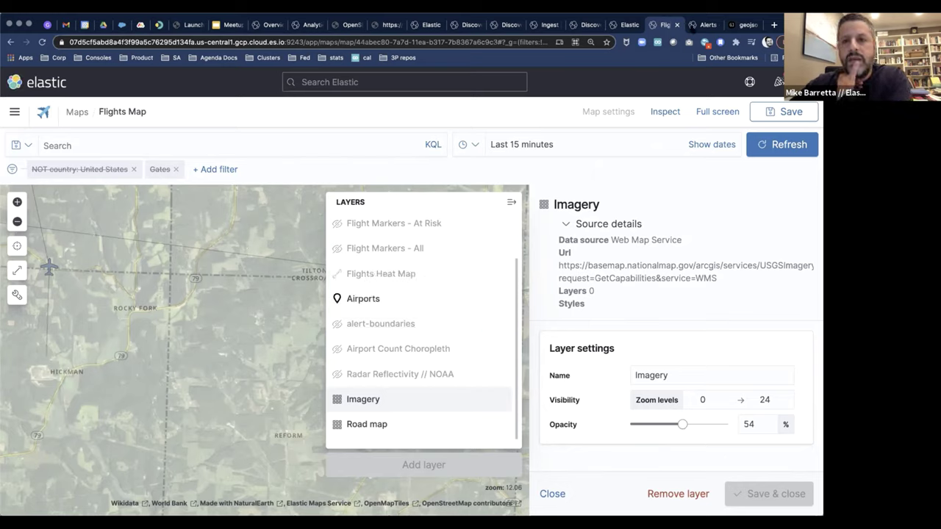
- Switch to the Alerts page, choose the Tracking containment alert type, and review its entity and boundary settings
click(702, 25)
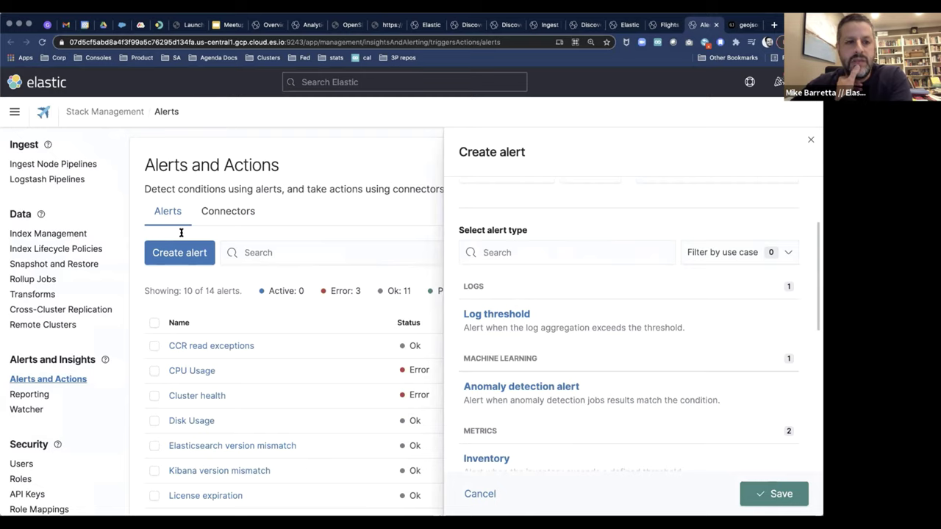
scroll(496, 350, down, 5)
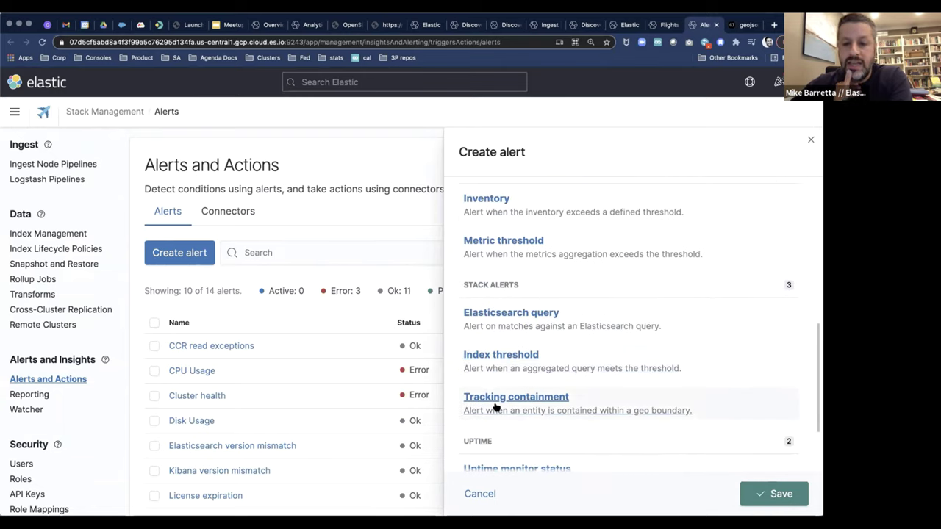
click(514, 398)
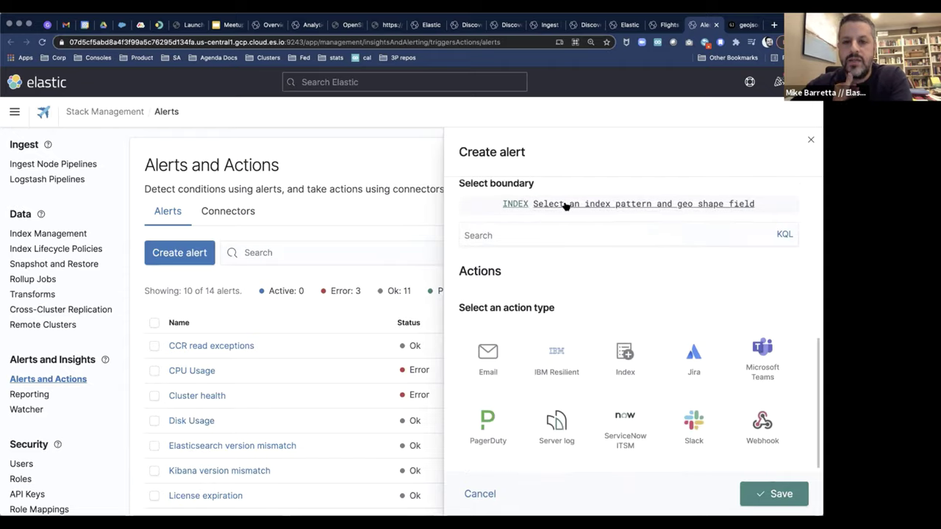
scroll(565, 204, up, 3)
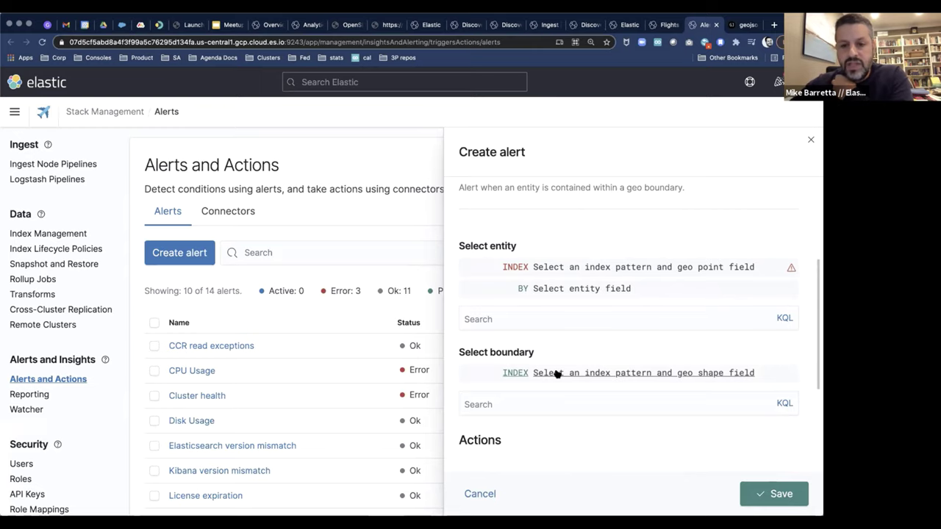
- Return to the Flights Map, show the alert-boundaries layer, and hide the Imagery layer
click(659, 24)
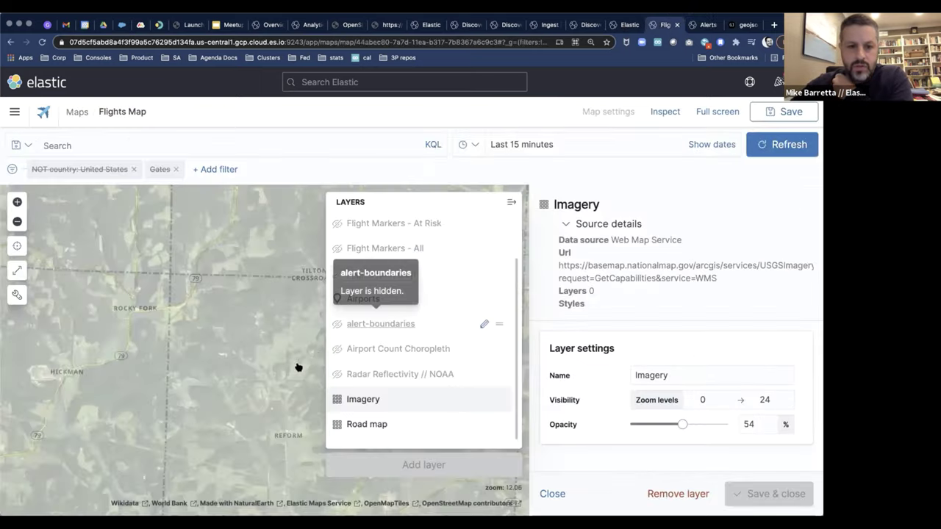
click(353, 323)
key(Return)
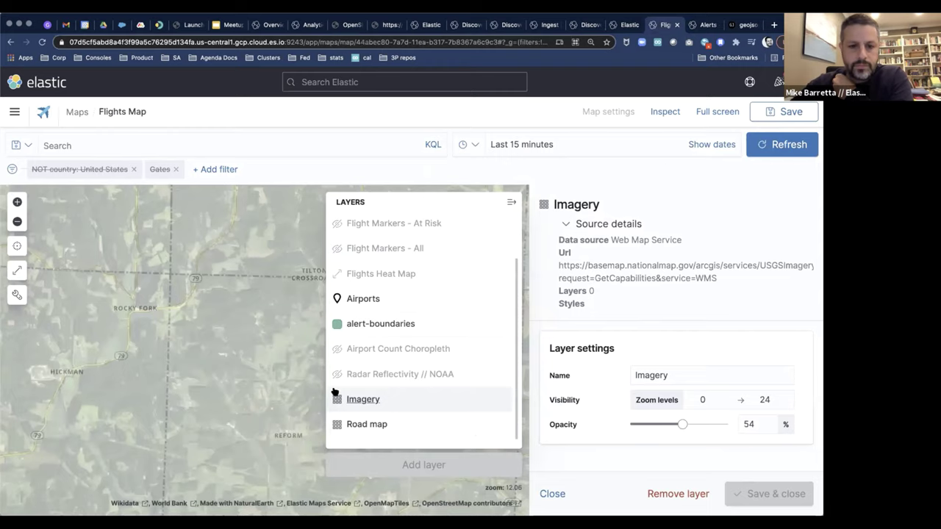
click(333, 401)
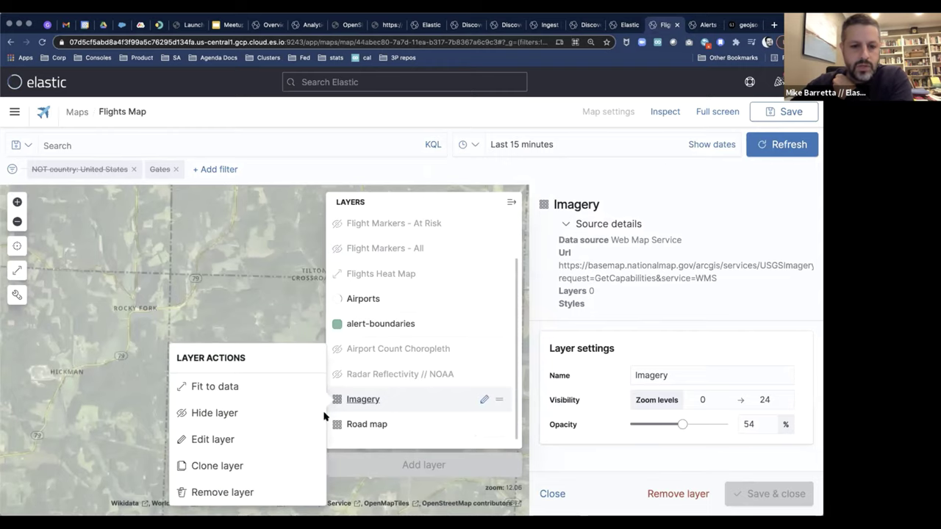
click(245, 425)
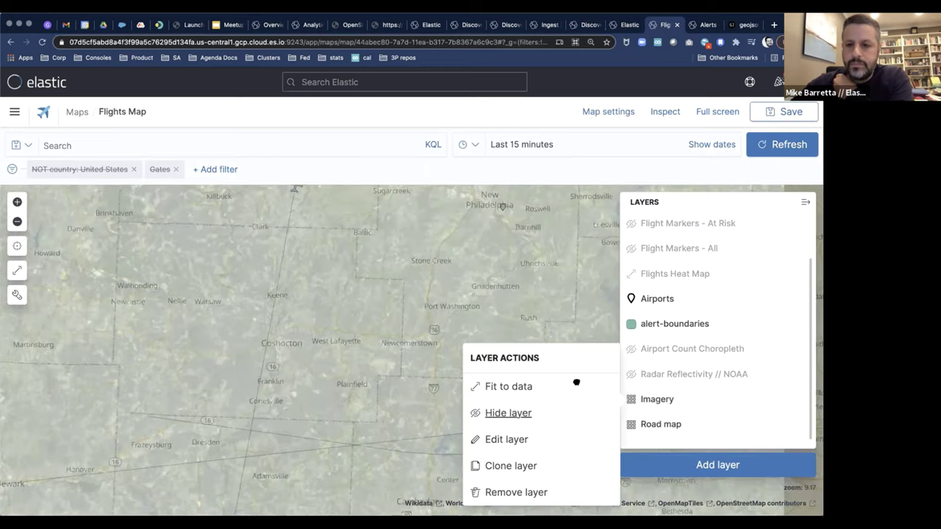
click(475, 388)
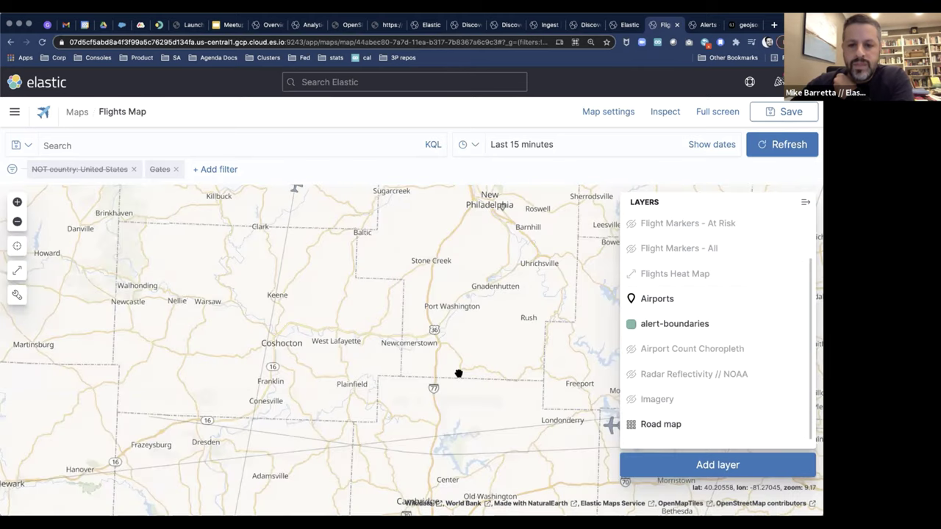
- Examine the alert boundary rectangle near Centreville, Virginia, and the flight tracks crossing it
drag(458, 374, 218, 370)
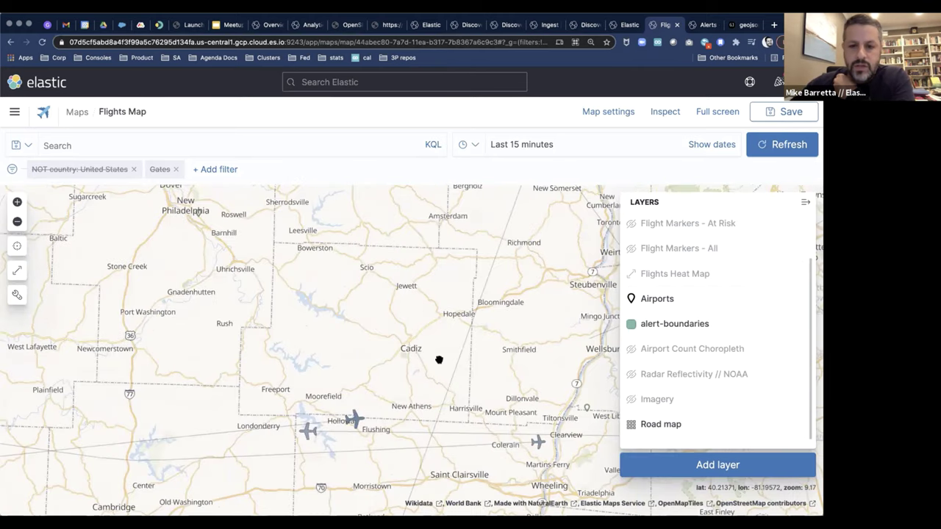
scroll(259, 329, down, 3)
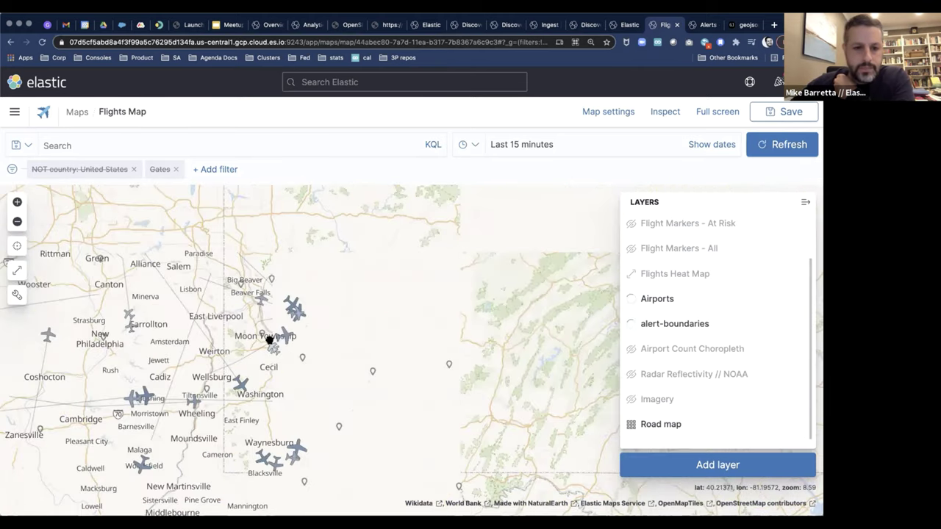
scroll(422, 299, down, 3)
drag(422, 298, 206, 435)
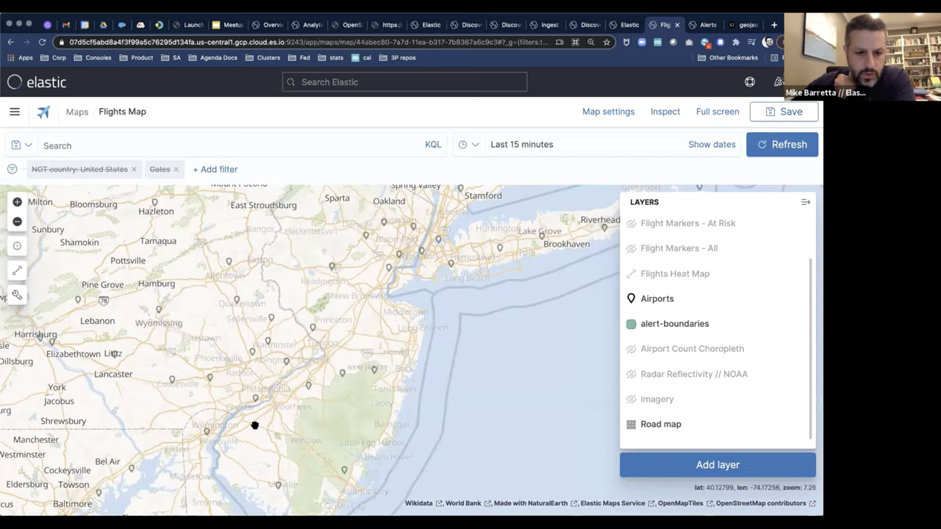
mouse_move(343, 348)
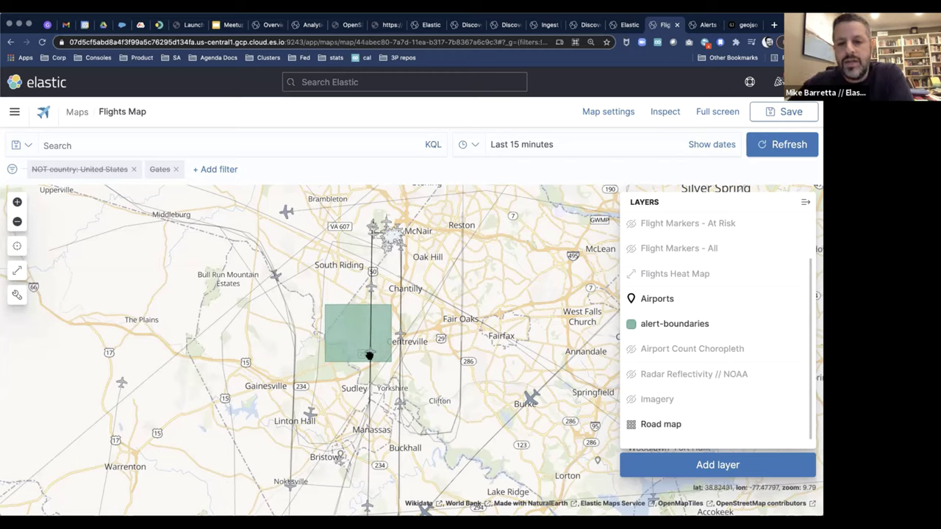
mouse_move(372, 352)
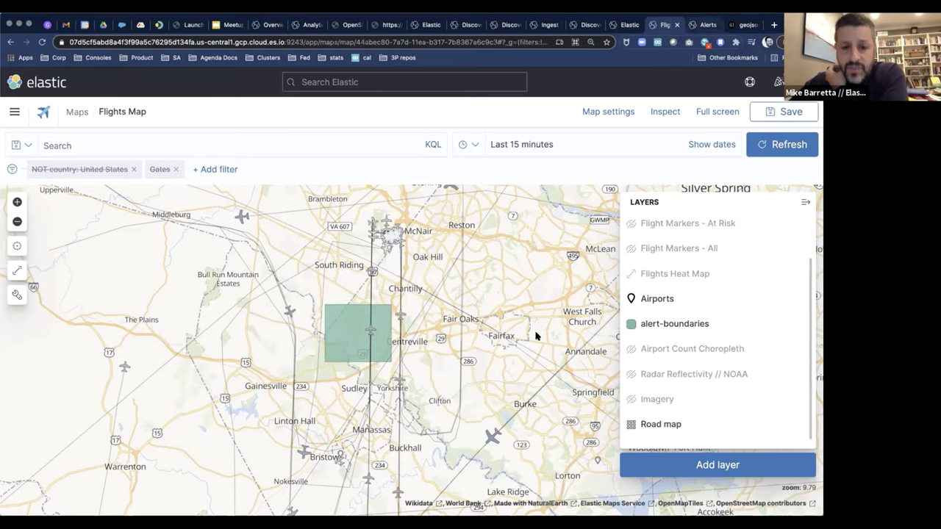
- Return to the Tracking containment alert form and review the available action types
key(ctrl+Tab)
scroll(537, 336, down, 5)
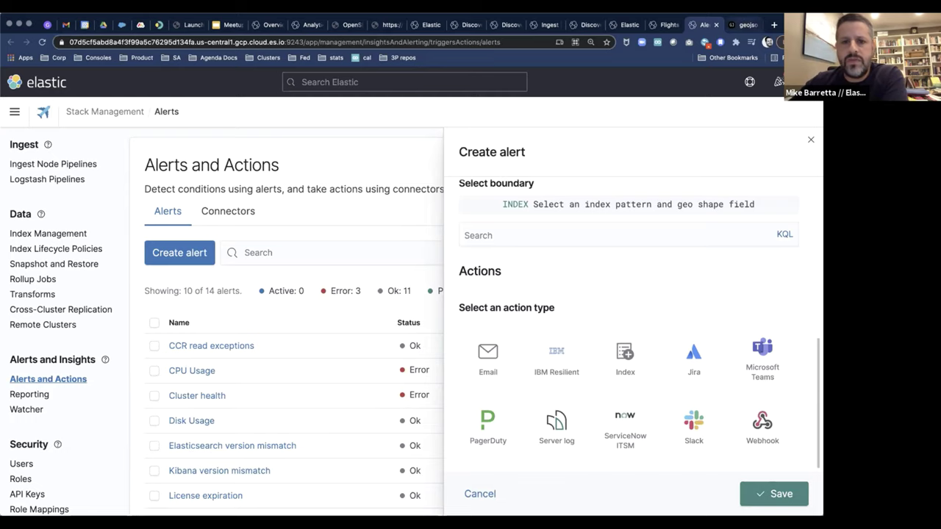
- Switch to geojson.io and draw a four-sided polygon between Elklick Woodlands Natural Area Preserve and Schneider Crossroads
key(ctrl+Tab)
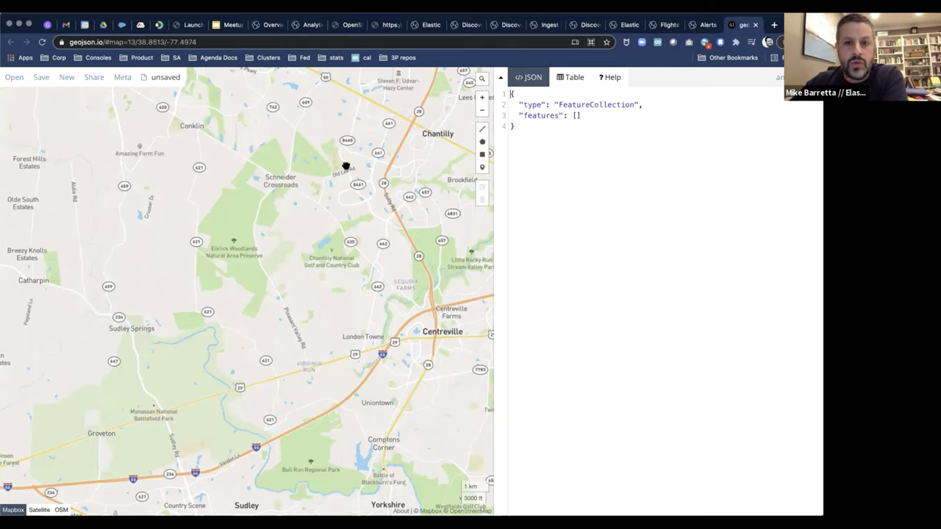
click(483, 154)
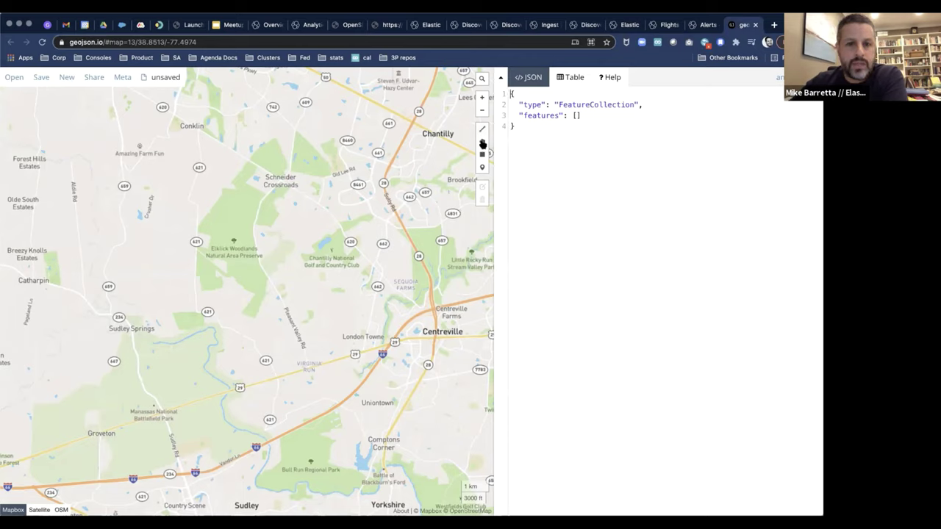
click(482, 141)
click(219, 254)
click(335, 237)
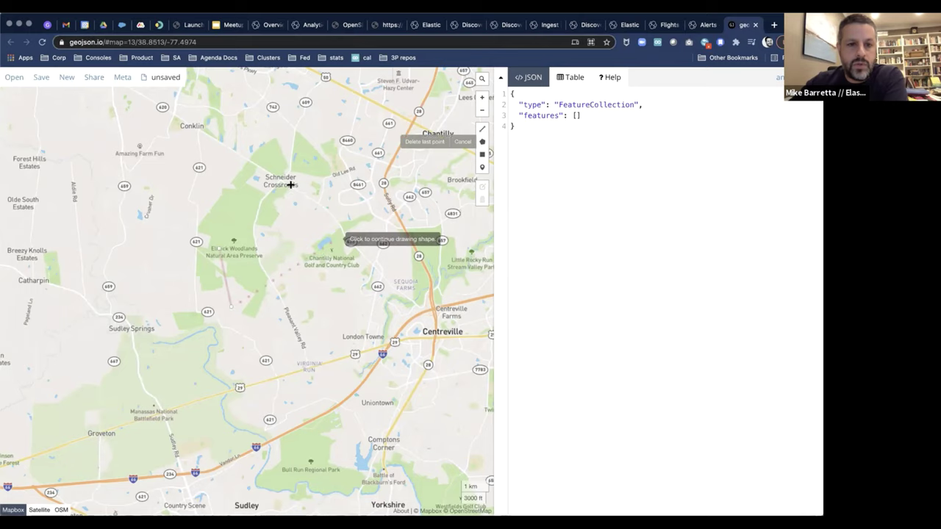
click(290, 185)
click(231, 305)
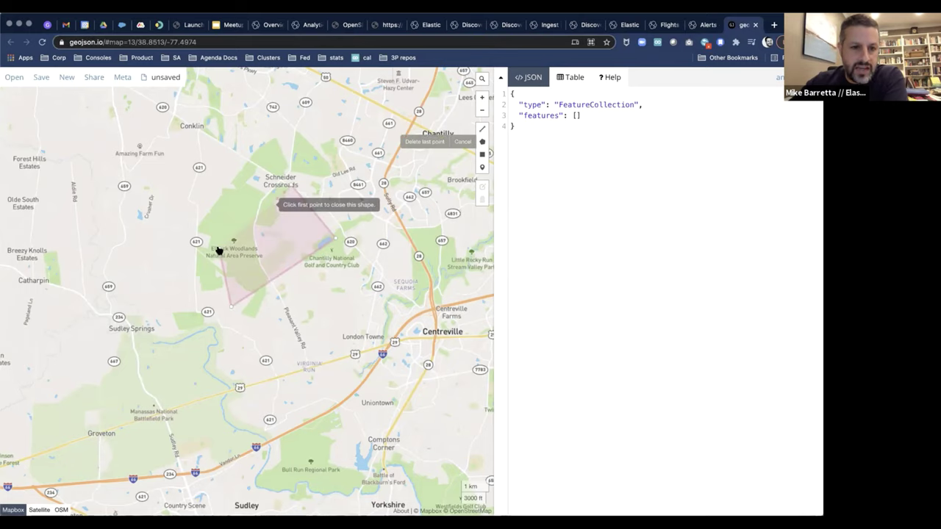
click(219, 249)
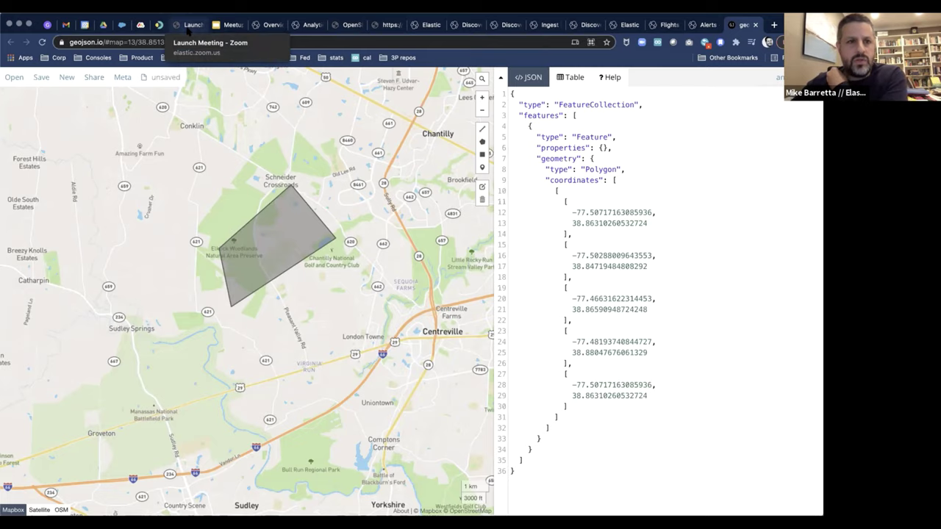
- Close the Zoom launch page and advance the slide presentation to "What's next for geo at Elastic (1)"
click(188, 25)
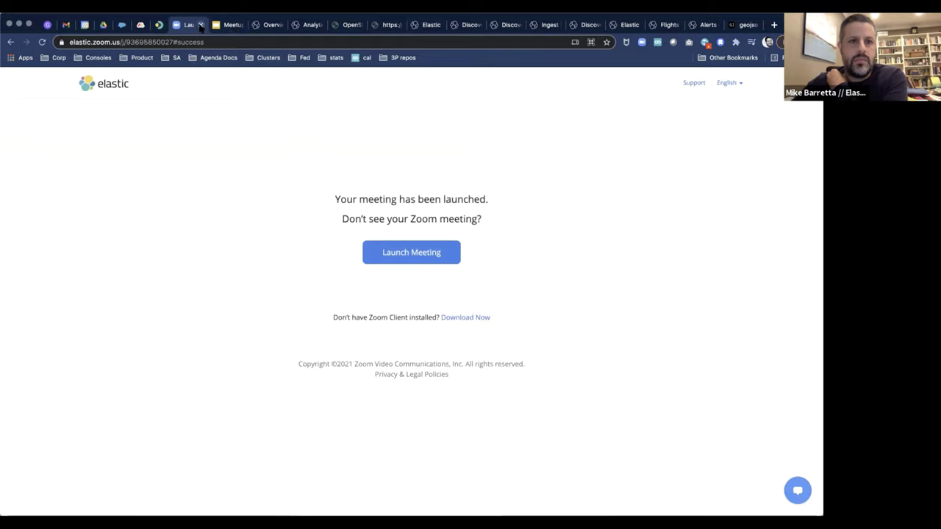
key(super+w)
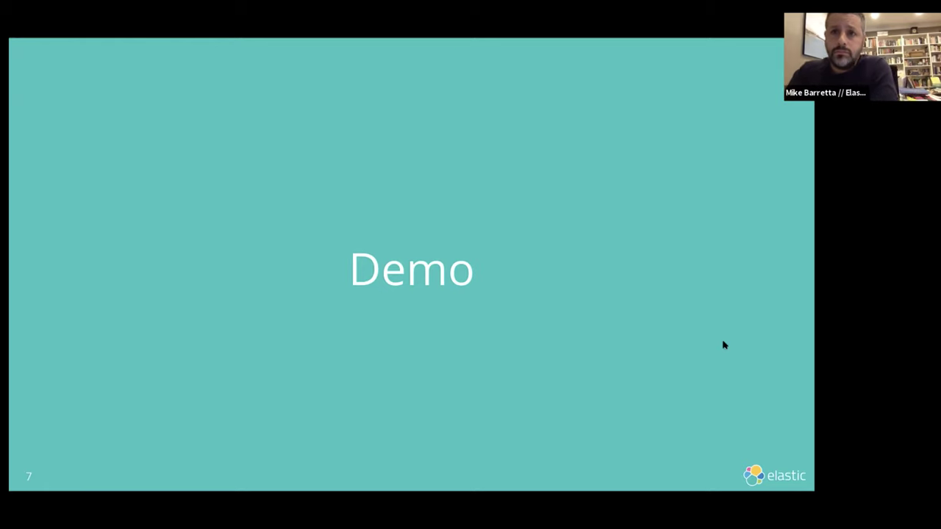
key(Right)
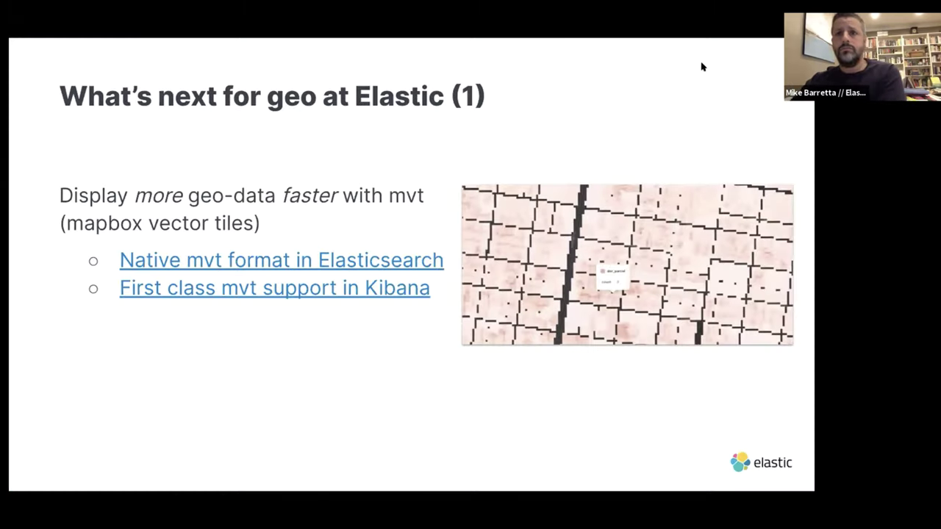